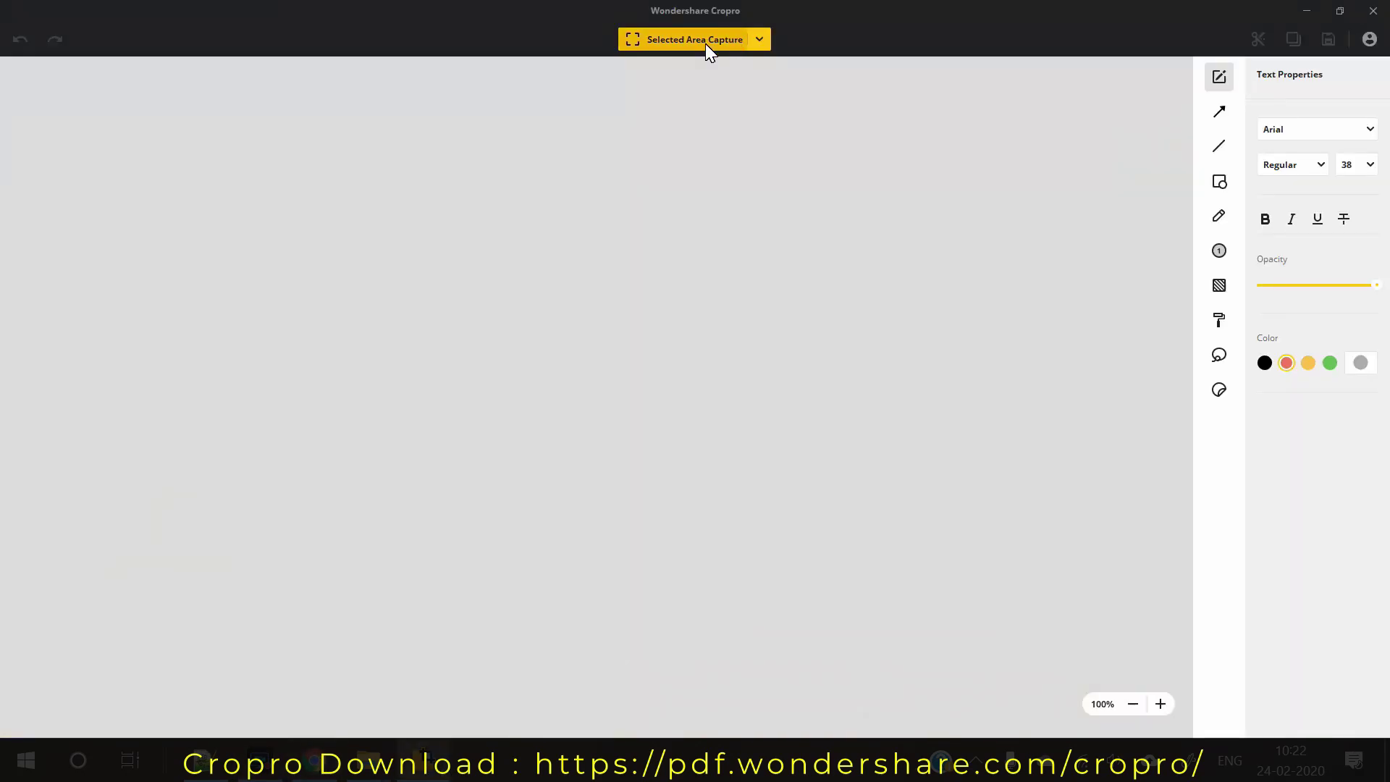
# Step: Capture a 1796 x 782 region of the Cropro web page and draw a red arrow down at 'Simple and Easy to Use'
pyautogui.click(707, 42)
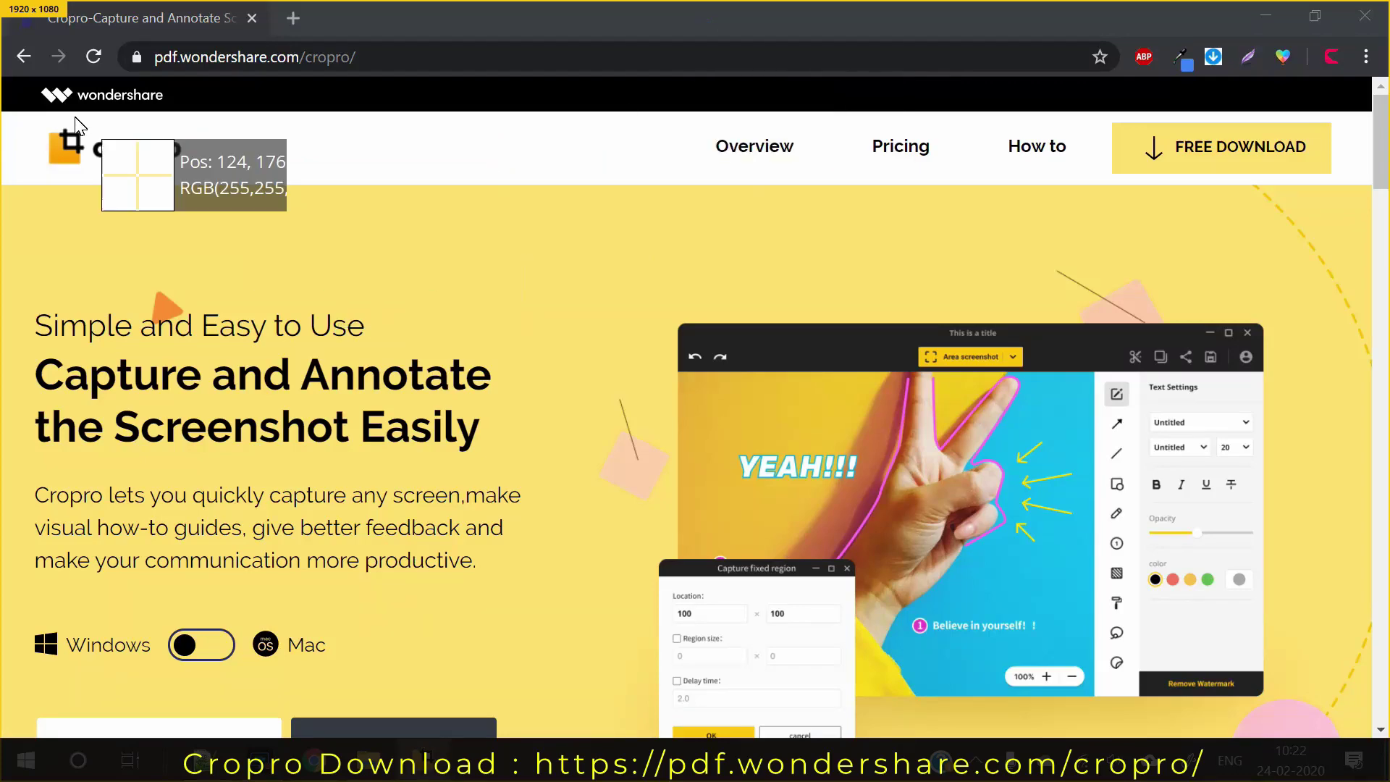
pyautogui.moveTo(40, 114); pyautogui.dragTo(1333, 685)
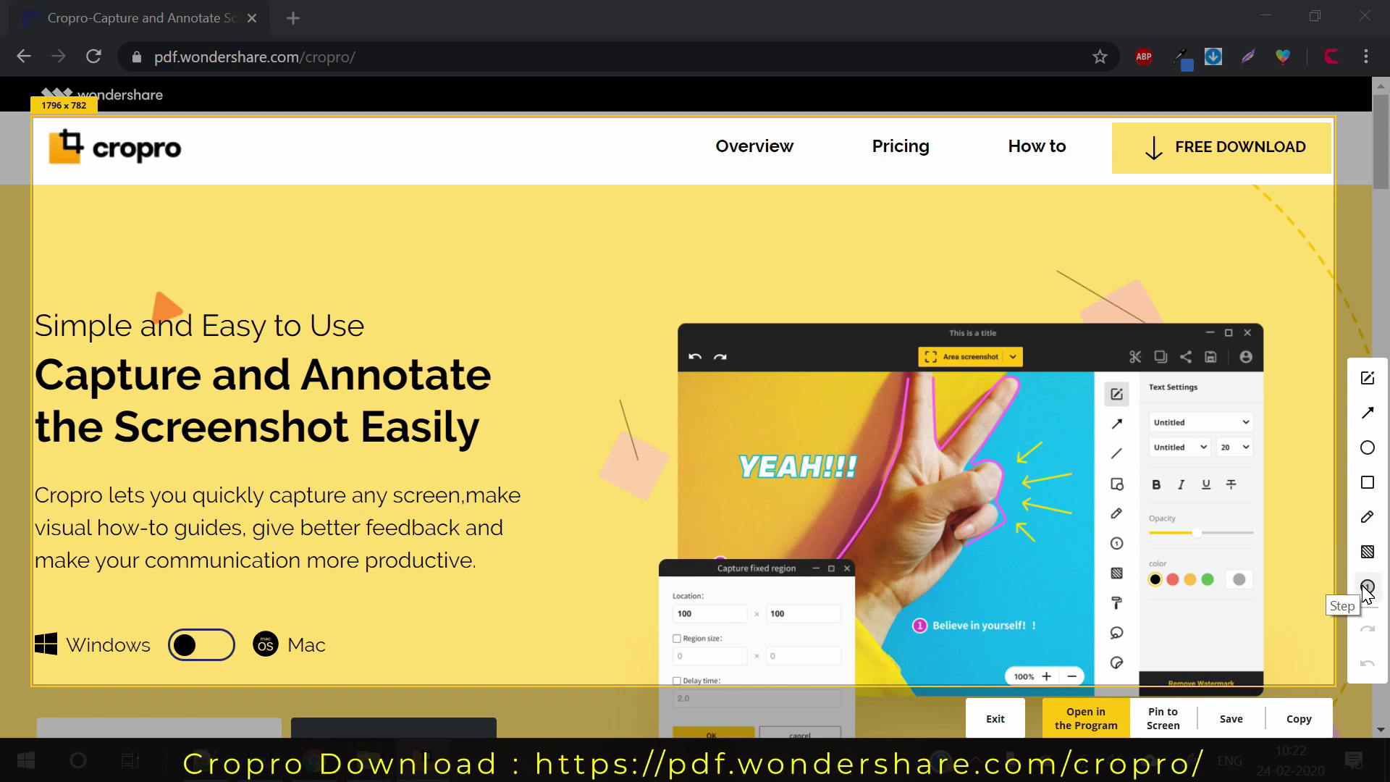
pyautogui.click(1367, 412)
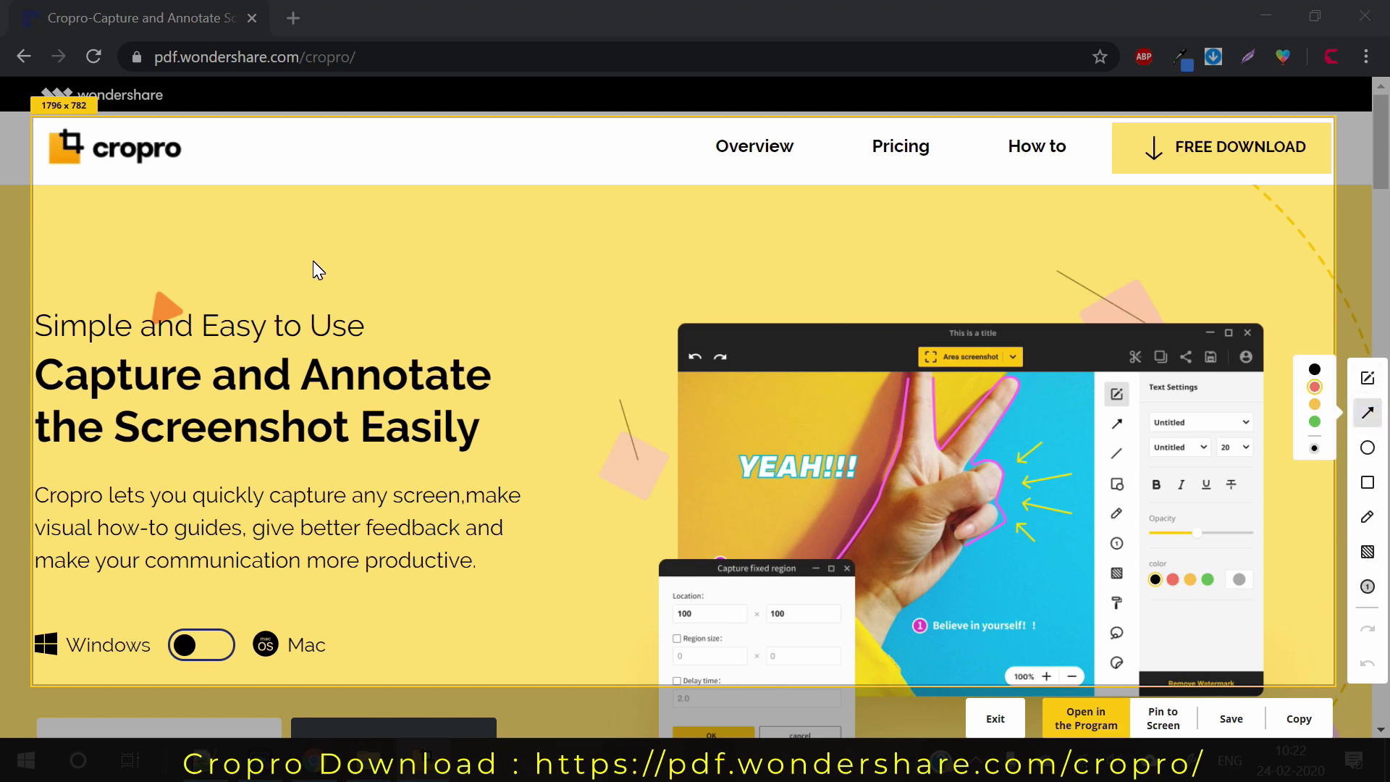
pyautogui.moveTo(301, 220); pyautogui.dragTo(299, 316)
# Step: Draw a red oval around the Windows/Mac toggle and a red box around 'Annotate'
pyautogui.click(1365, 455)
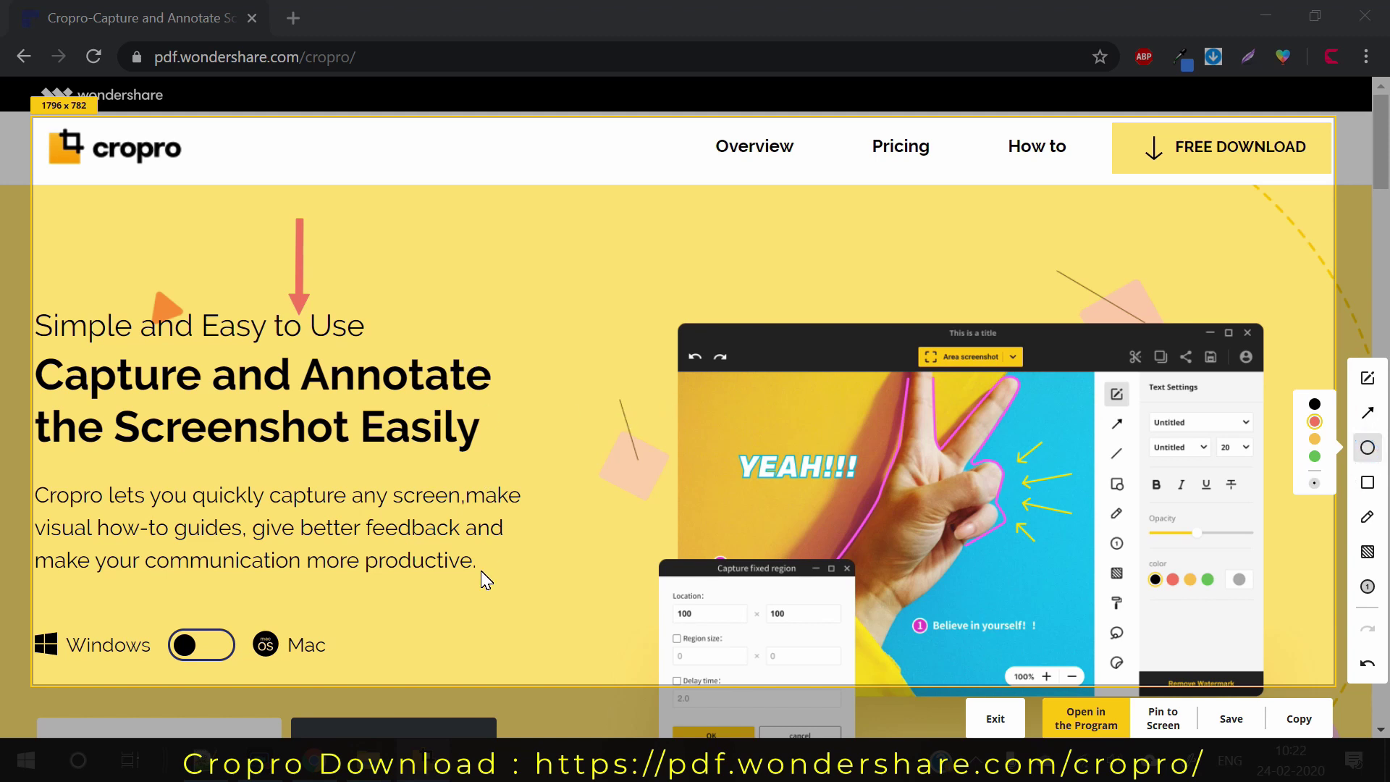
pyautogui.moveTo(136, 603)
pyautogui.mouseDown()
pyautogui.moveTo(232, 676)
pyautogui.moveTo(357, 685)
pyautogui.mouseUp()
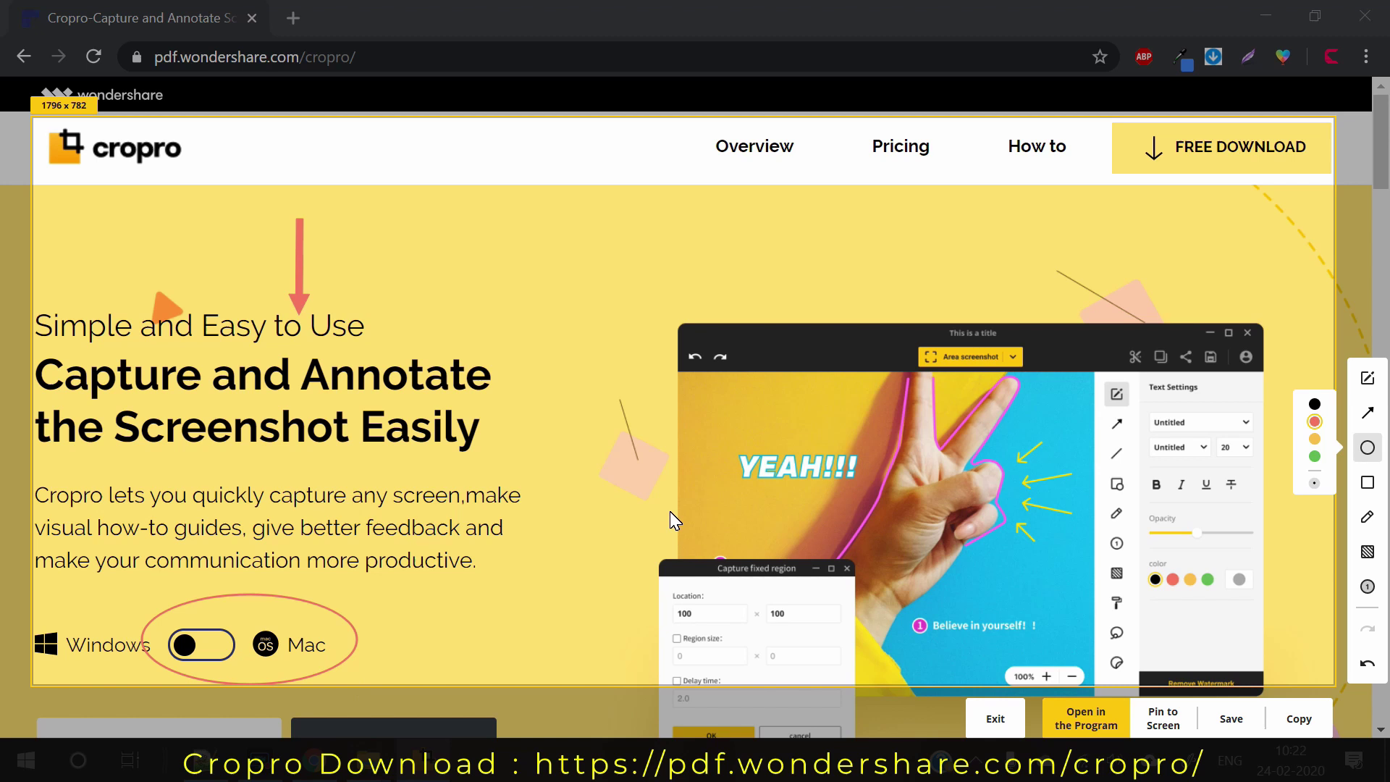
pyautogui.click(1367, 482)
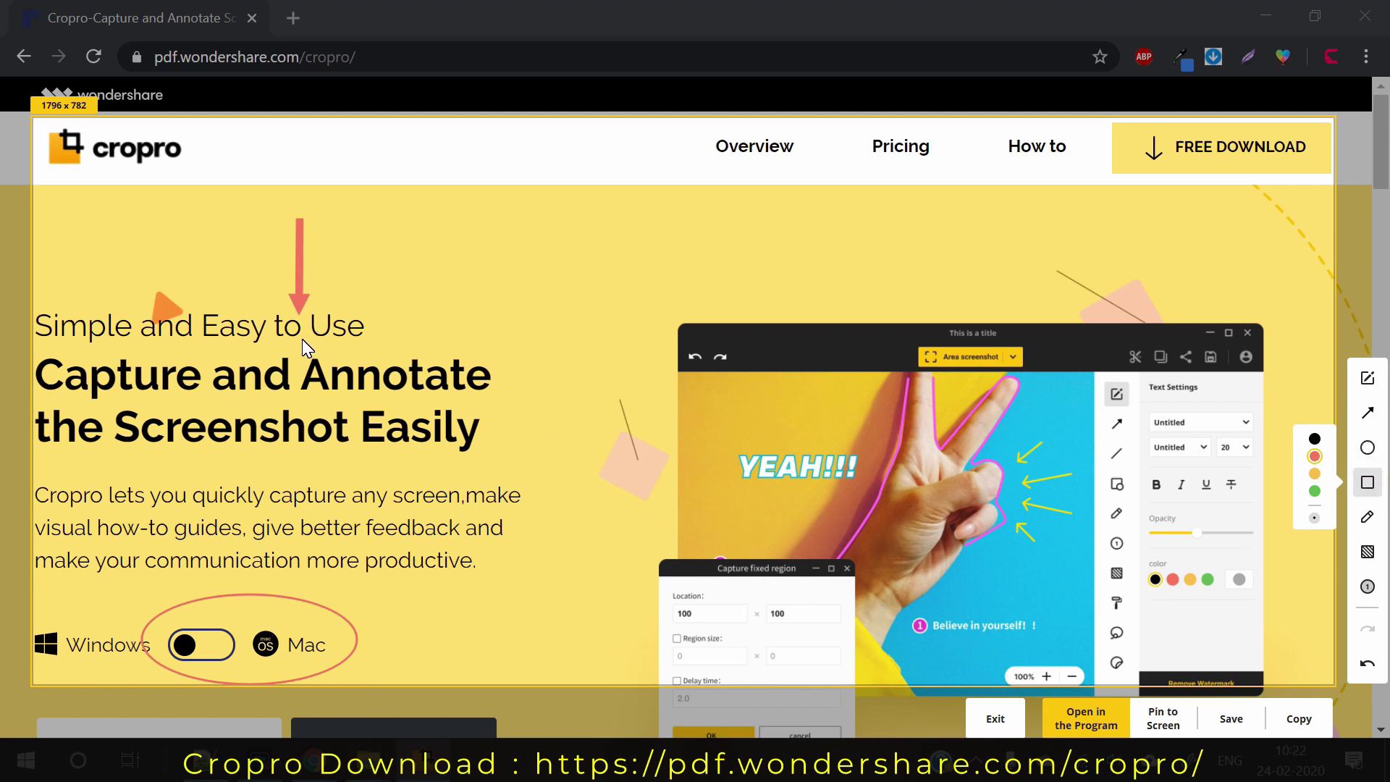
pyautogui.moveTo(295, 349); pyautogui.dragTo(507, 400)
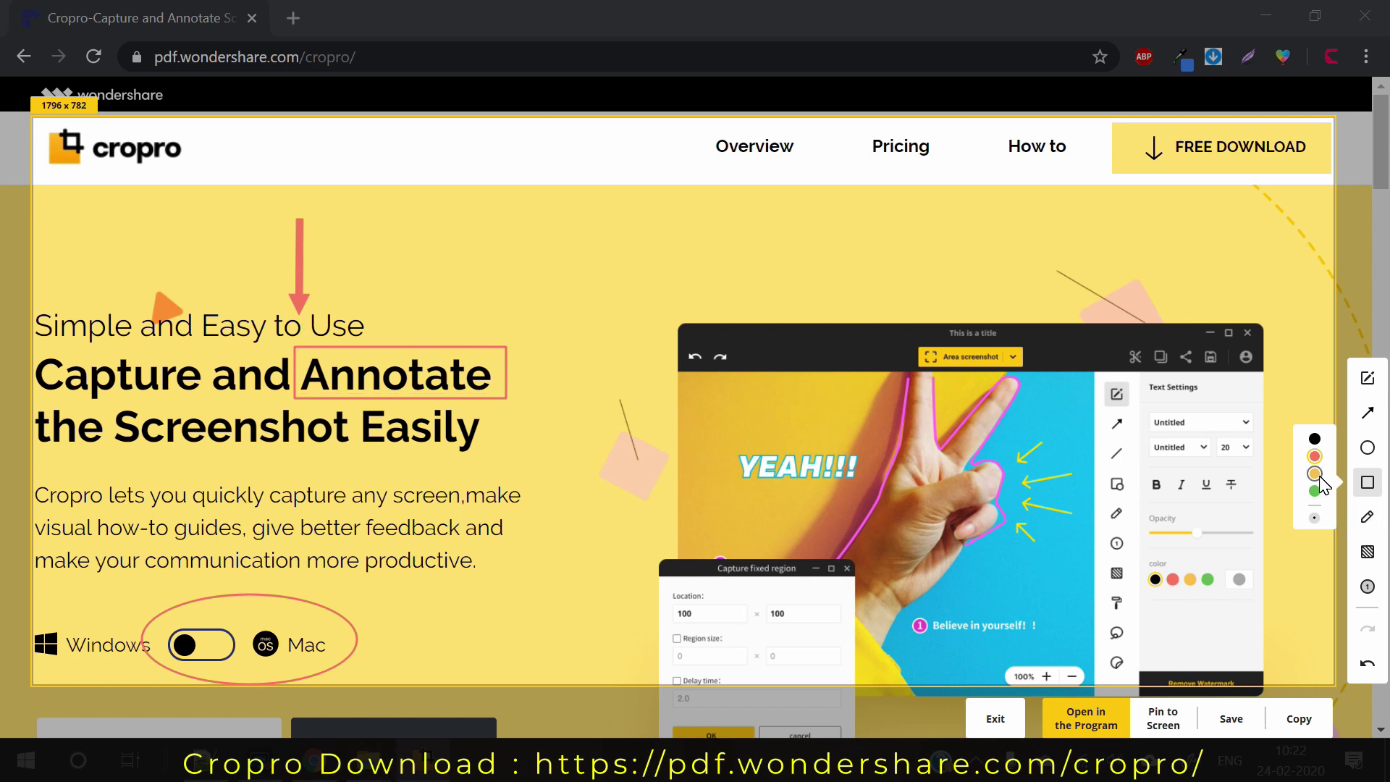
# Step: Draw a green freehand question mark above the product screenshot
pyautogui.click(1369, 520)
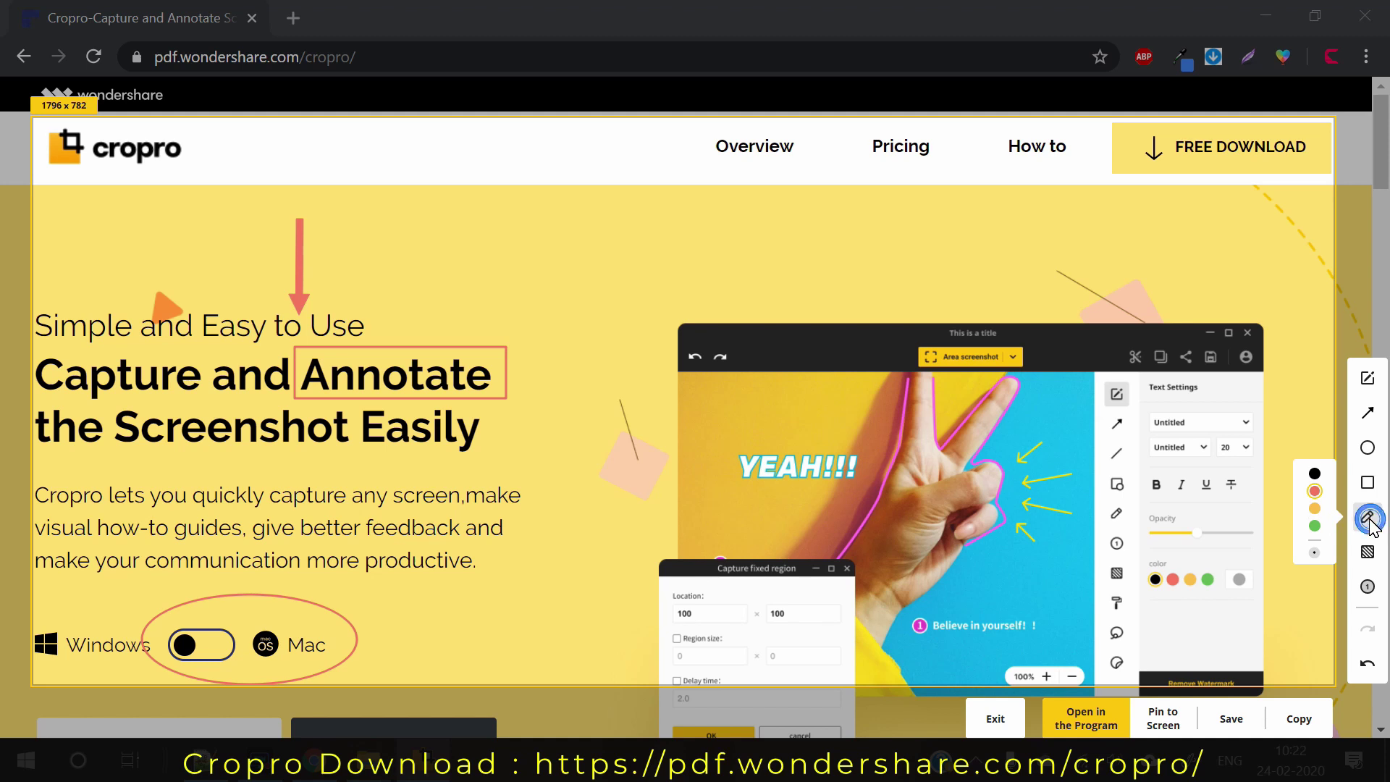
pyautogui.click(1315, 527)
pyautogui.moveTo(799, 243); pyautogui.dragTo(823, 301)
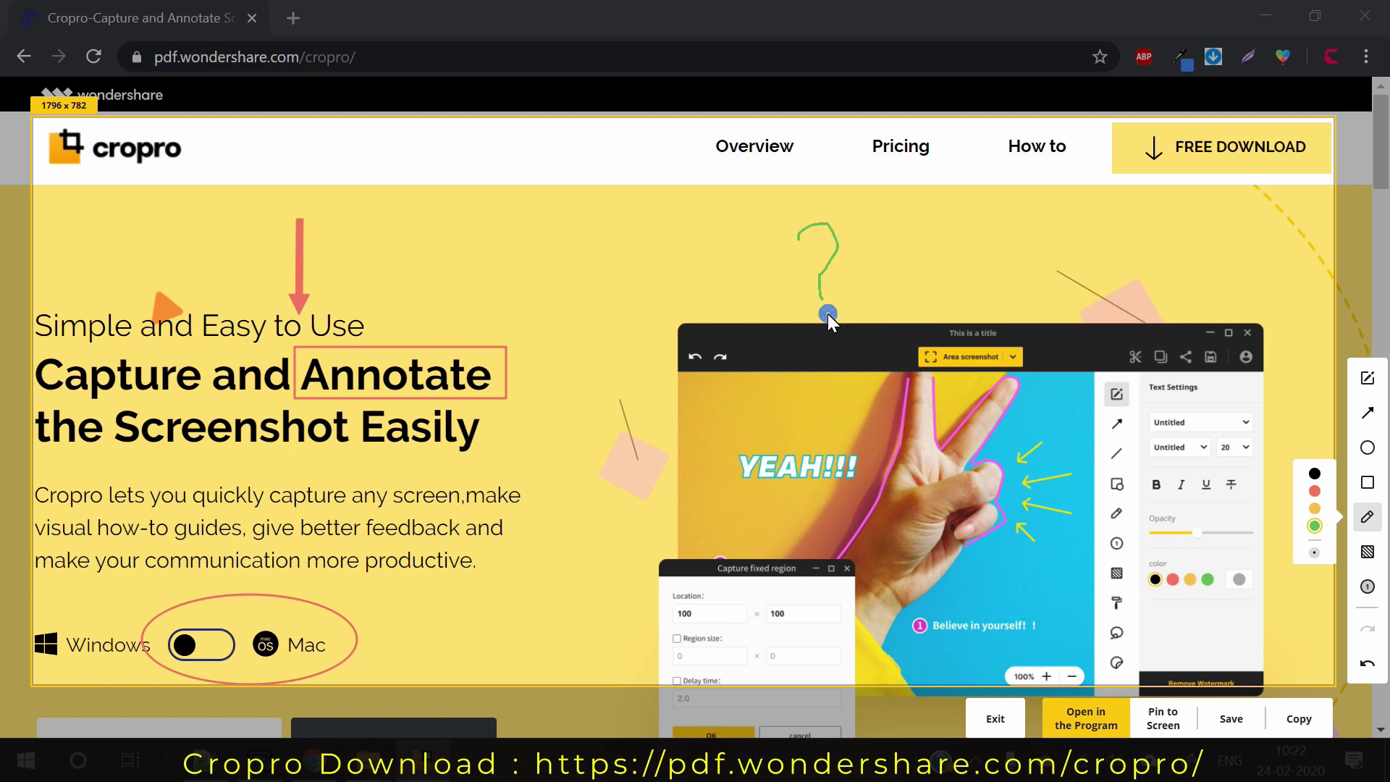
# Step: Pixelate the product screenshot and place red step marker 1 near the heading
pyautogui.click(1367, 554)
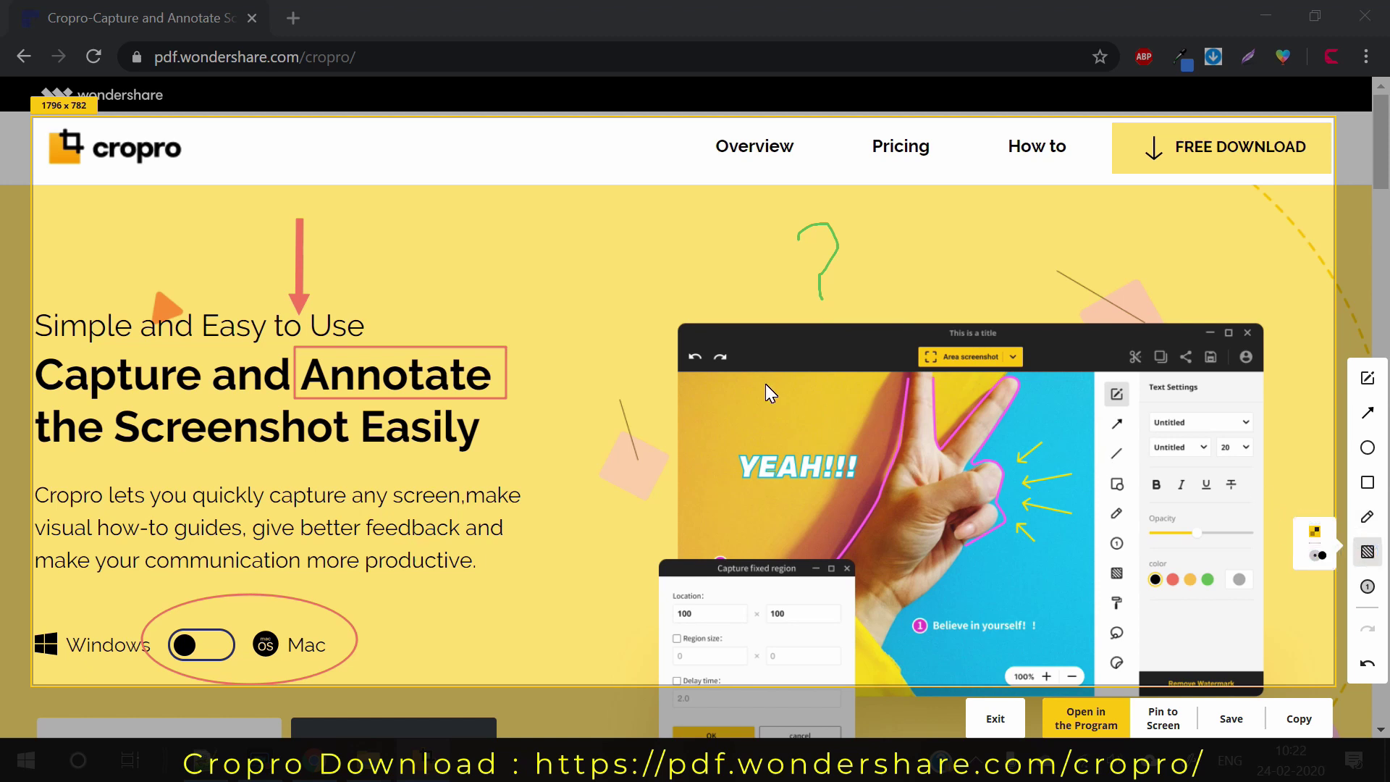
pyautogui.moveTo(709, 341); pyautogui.dragTo(1273, 594)
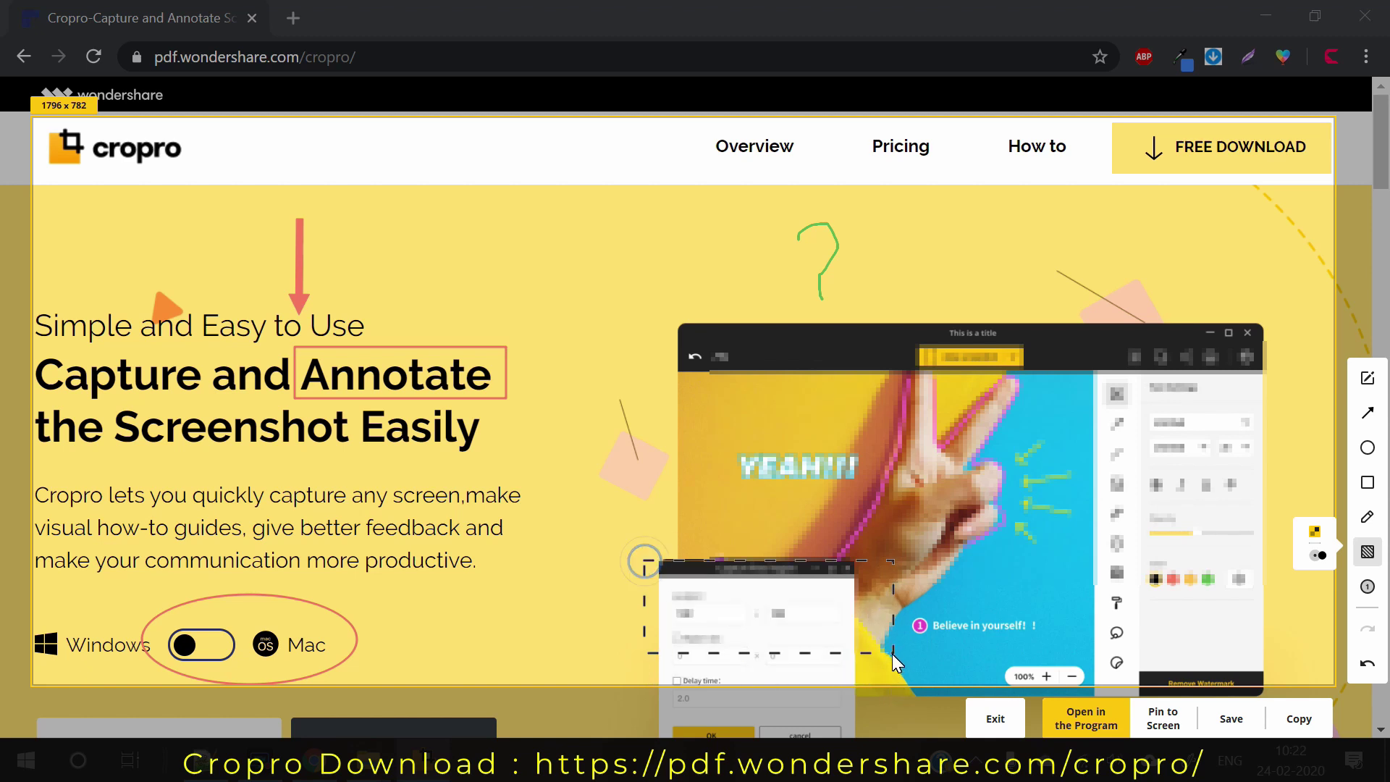
pyautogui.click(1368, 588)
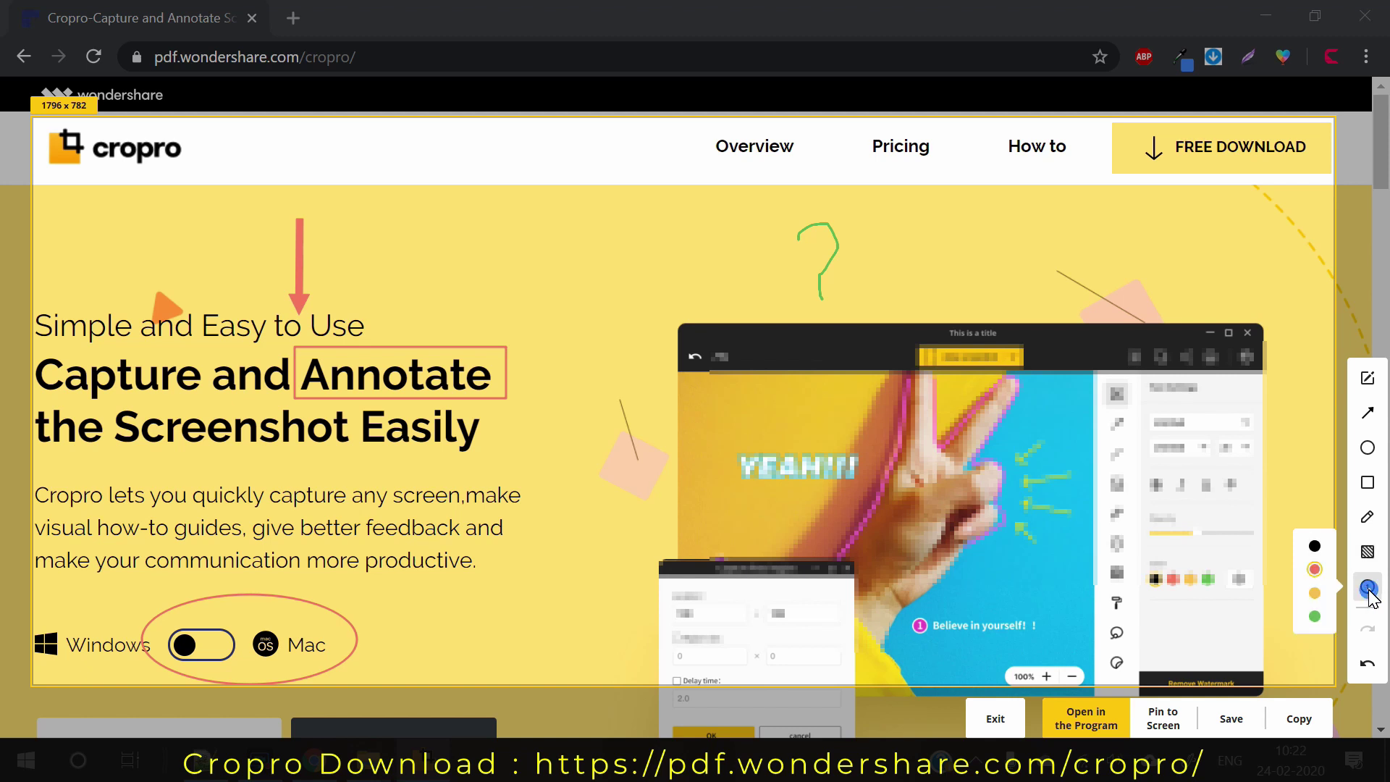
pyautogui.click(1315, 569)
pyautogui.click(157, 298)
# Step: Add step markers 2–4 by the paragraph, product image and FREE DOWNLOAD, then save the capture
pyautogui.click(530, 513)
pyautogui.click(1136, 291)
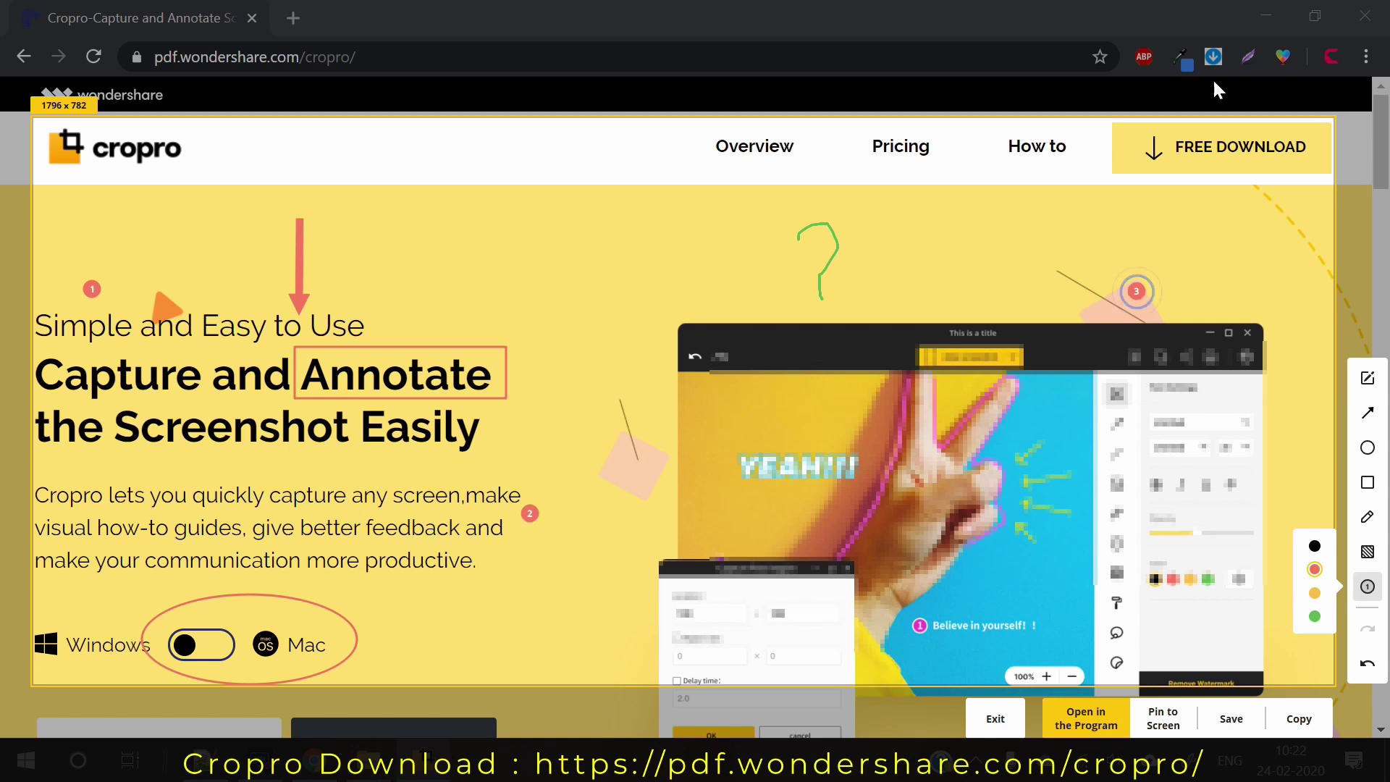
pyautogui.click(1131, 136)
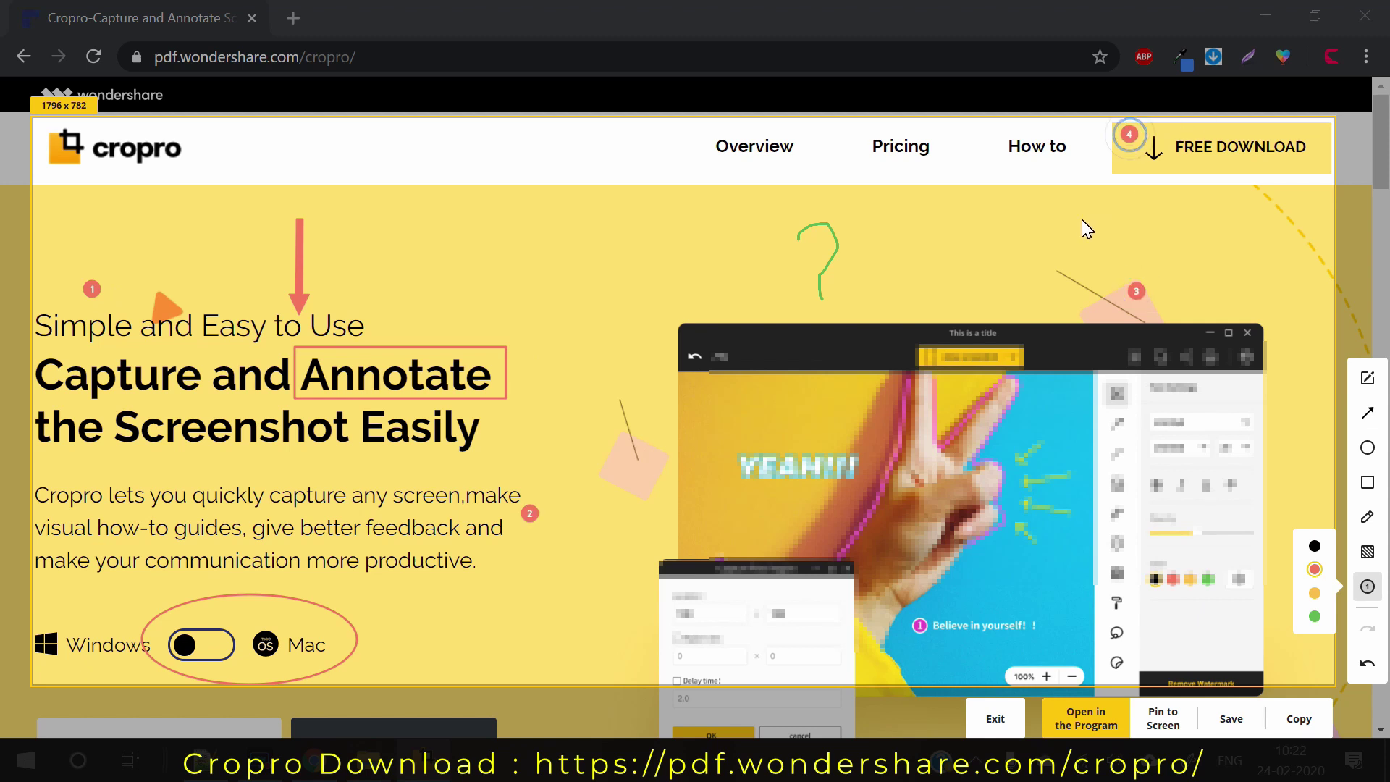
pyautogui.click(1232, 719)
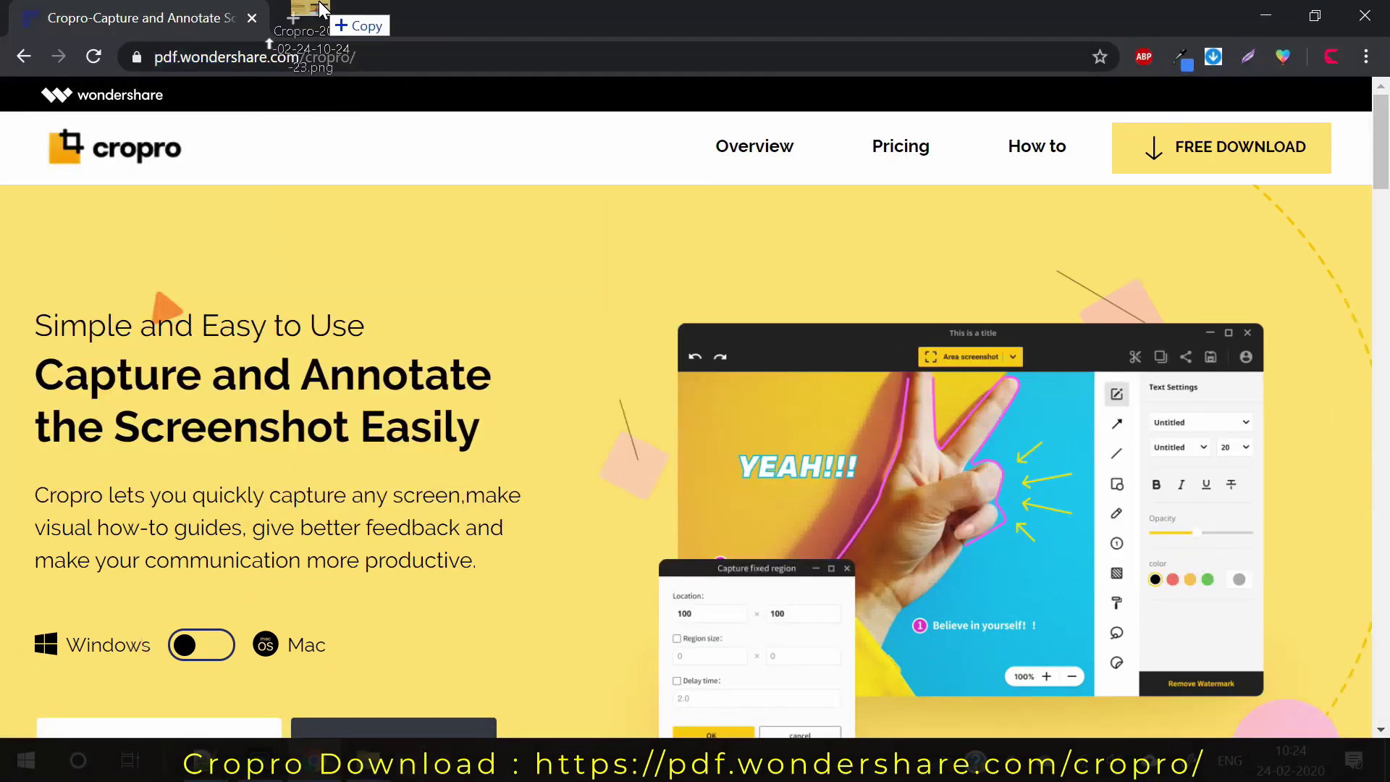
# Step: Open the saved annotated Cropro PNG in a new Chrome tab
pyautogui.click(319, 4)
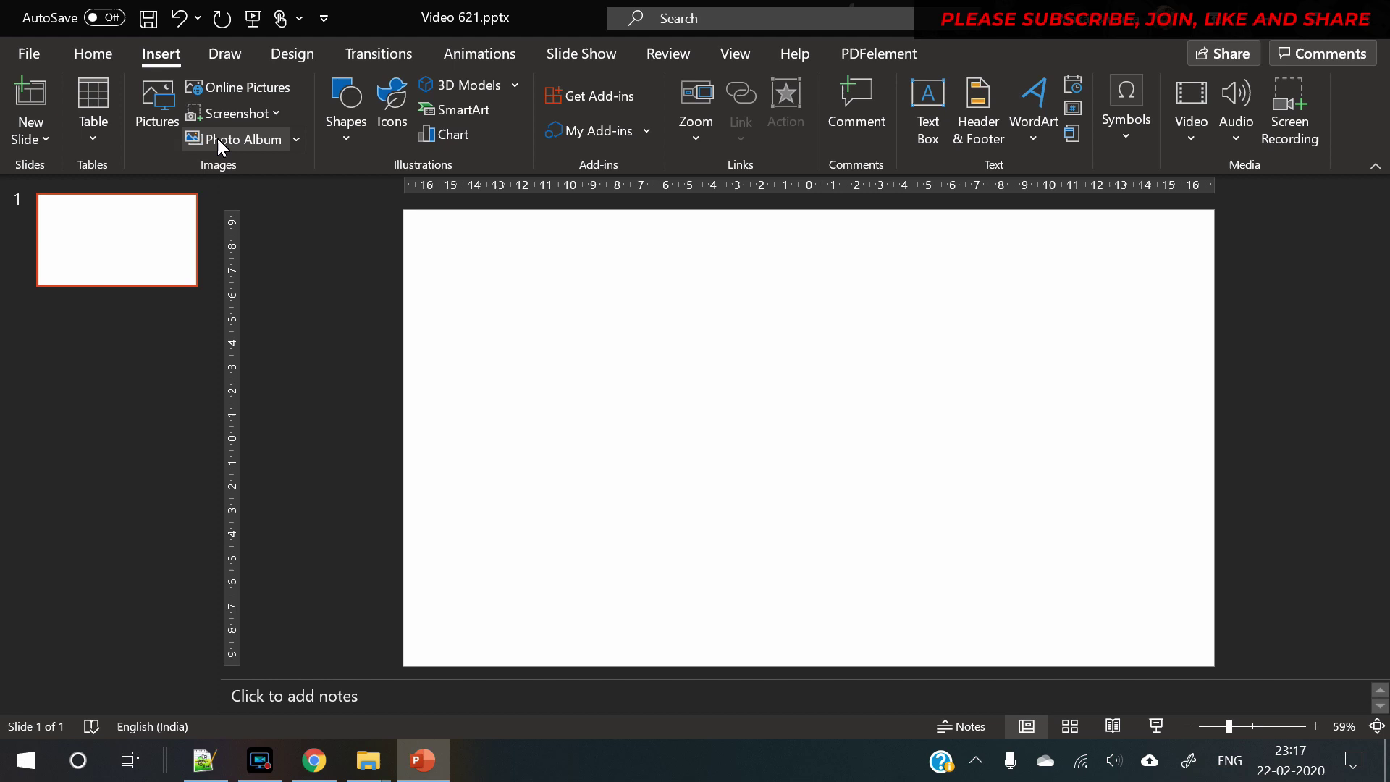
# Step: Insert the wine-glass pouring photo onto the slide
pyautogui.click(167, 112)
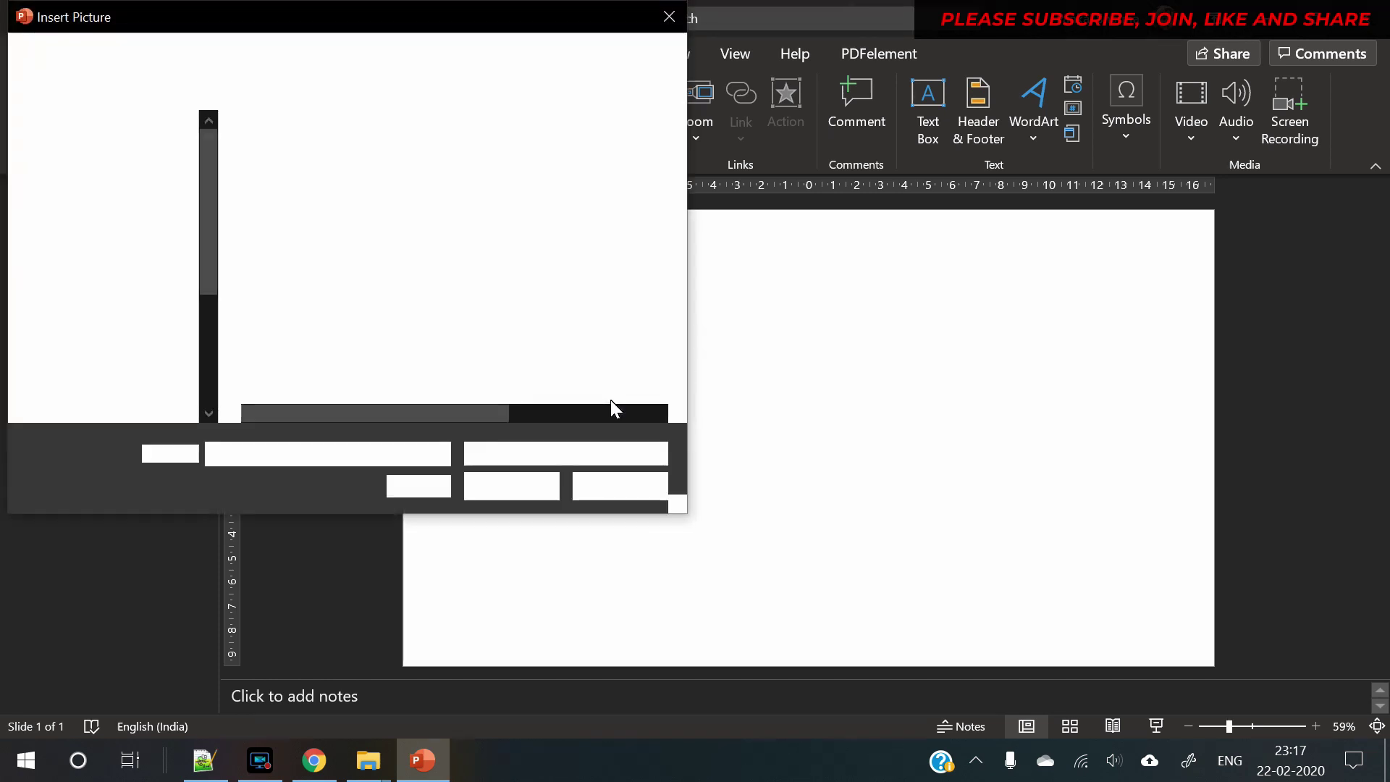
pyautogui.click(335, 218)
pyautogui.click(493, 485)
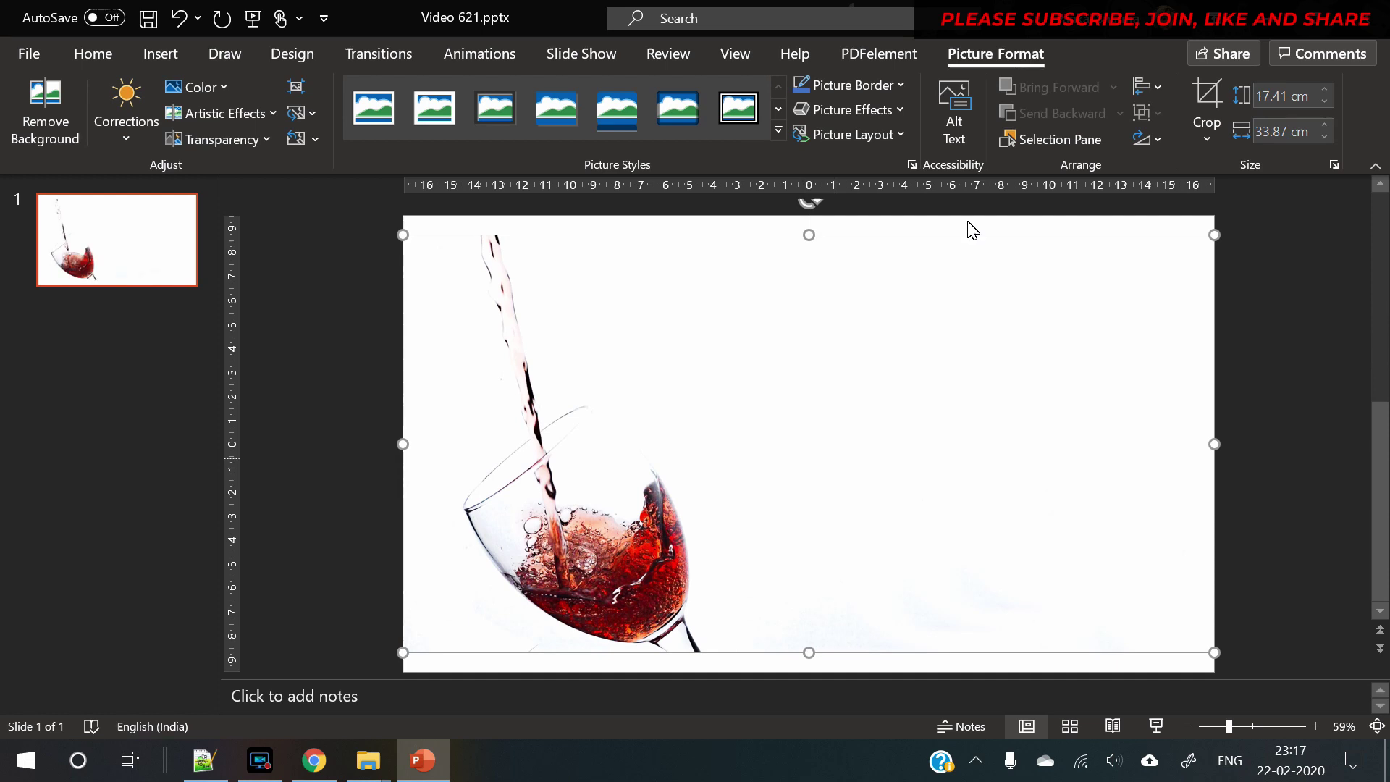
# Step: Crop away the photo's empty right side
pyautogui.click(1191, 107)
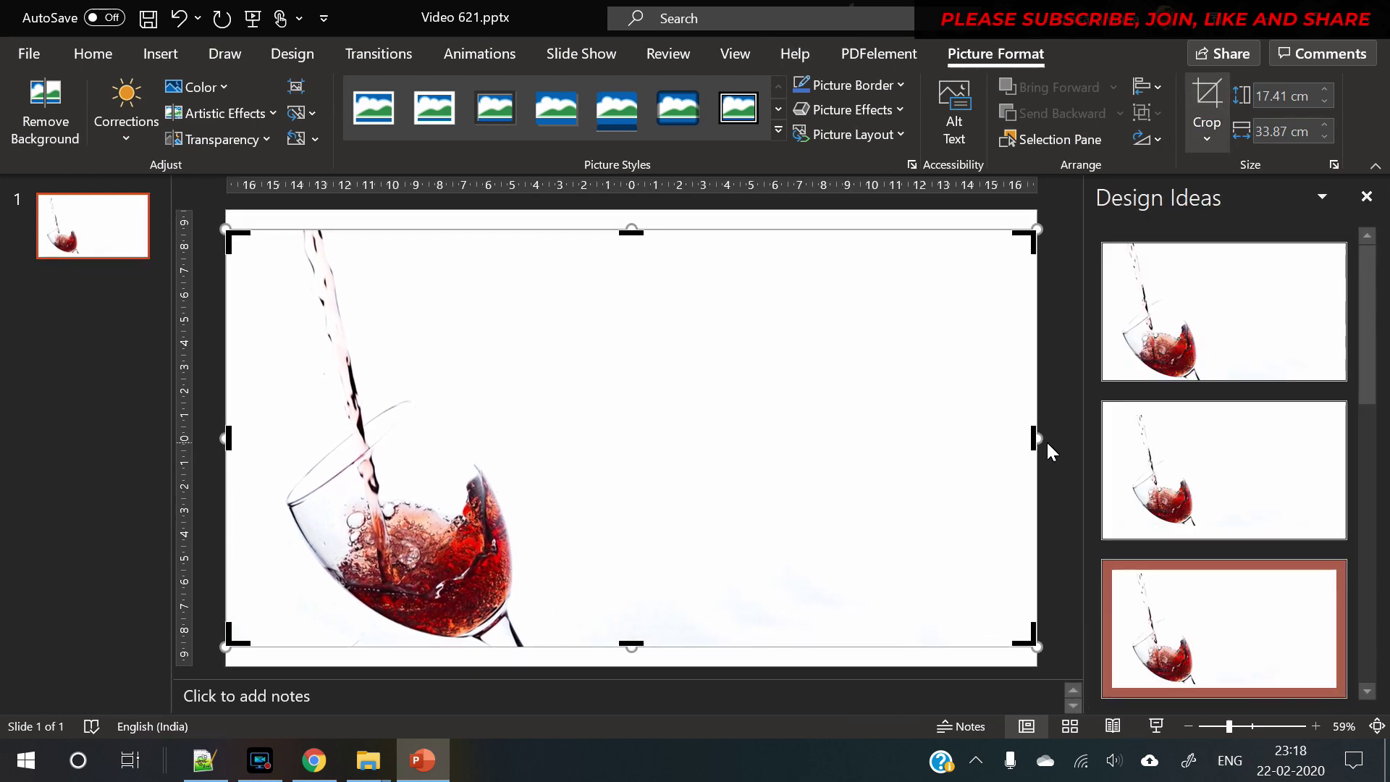
pyautogui.moveTo(1035, 442); pyautogui.dragTo(598, 506)
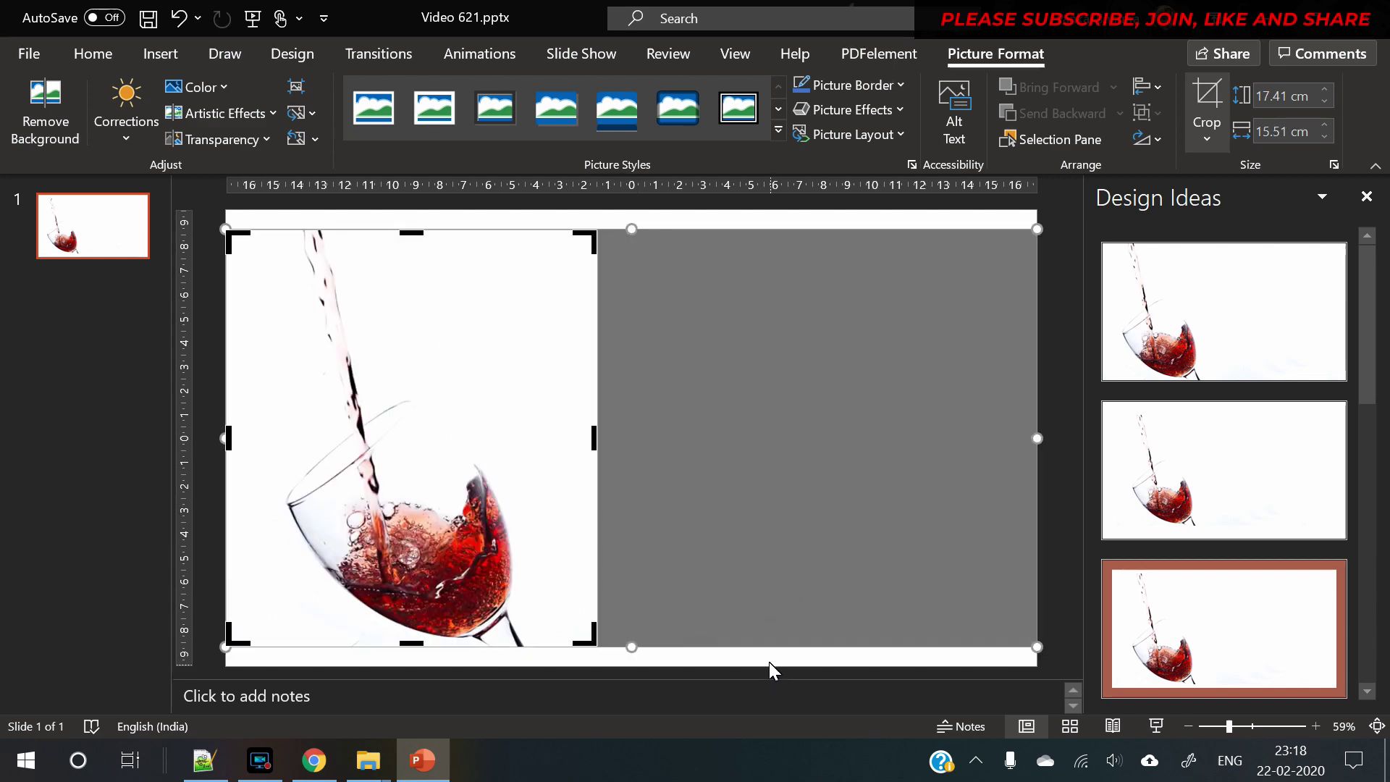
pyautogui.click(769, 662)
# Step: Move the wine glass toward the centre and enlarge it to fill the slide height
pyautogui.click(454, 506)
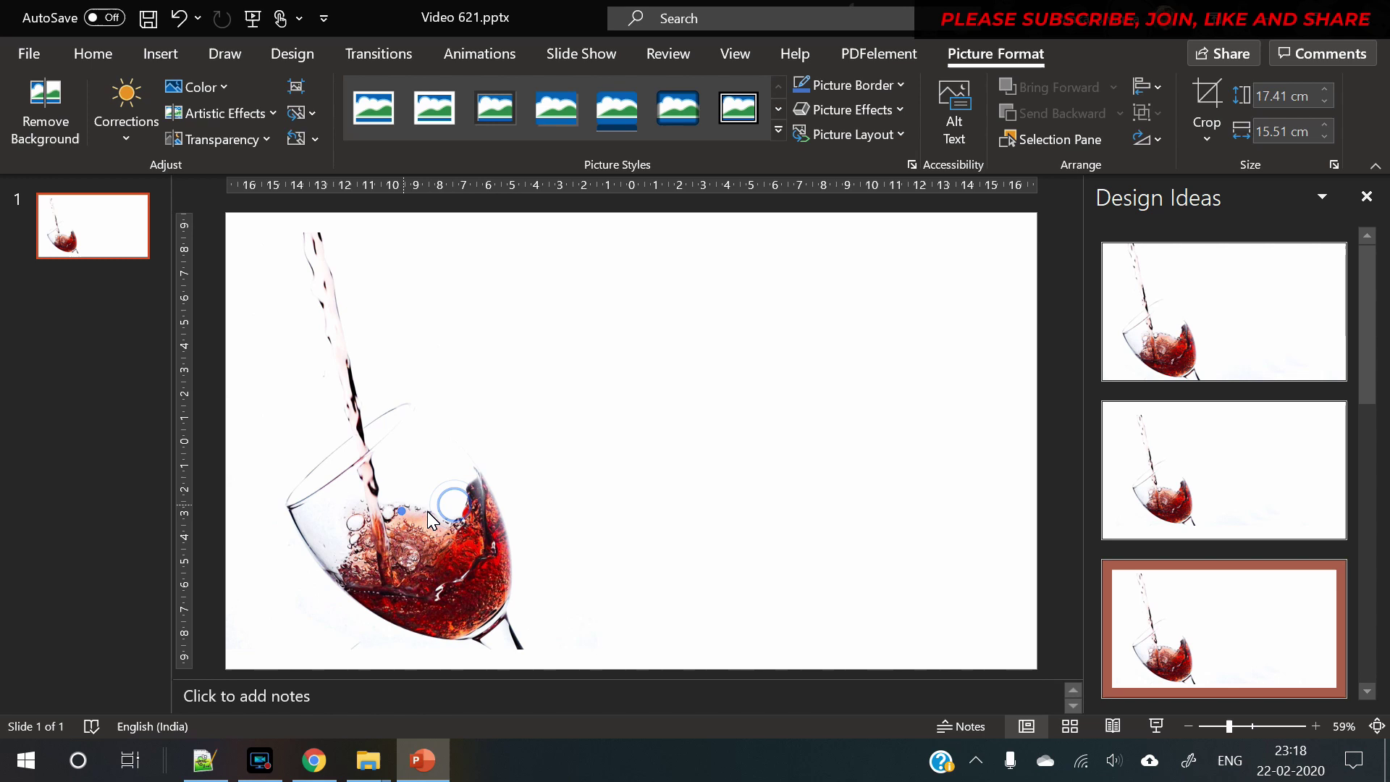
pyautogui.moveTo(427, 511); pyautogui.dragTo(623, 528)
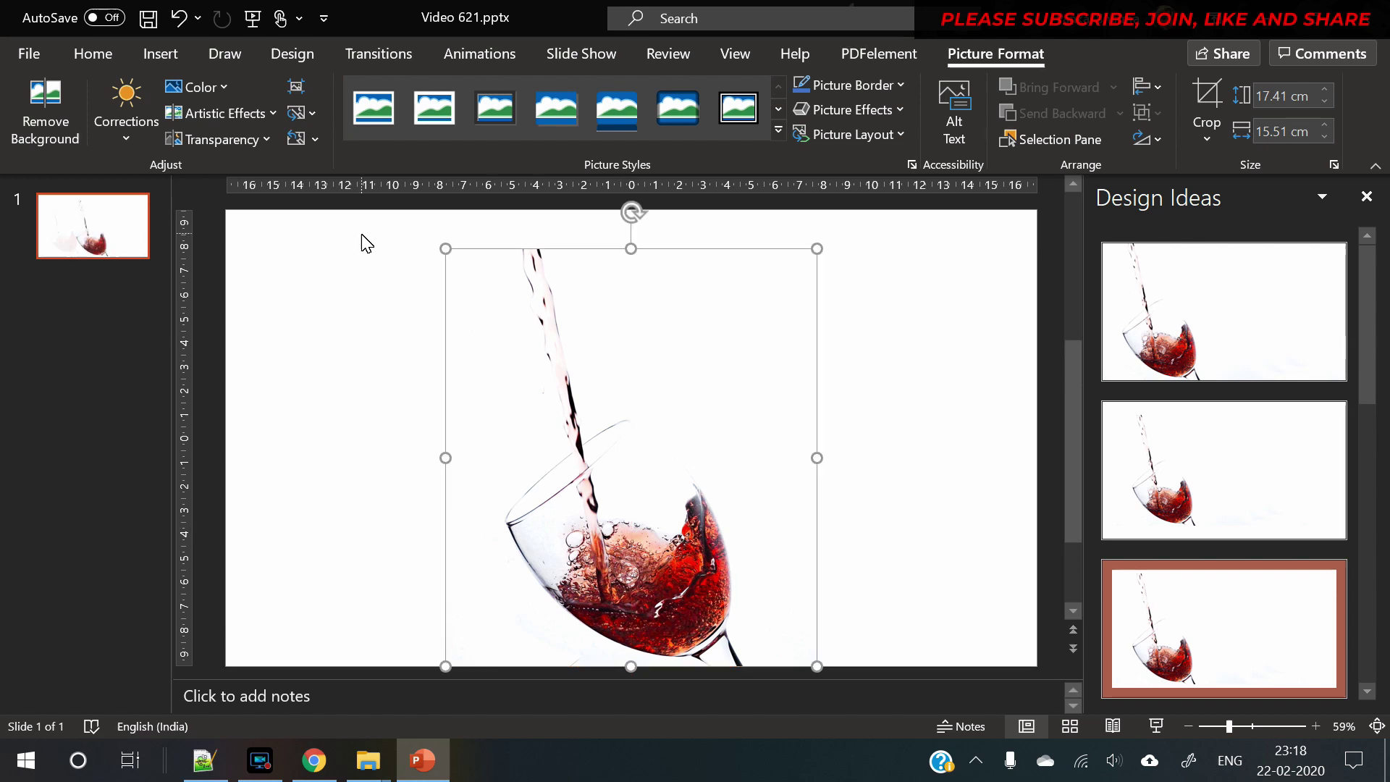
pyautogui.moveTo(445, 249); pyautogui.dragTo(410, 224)
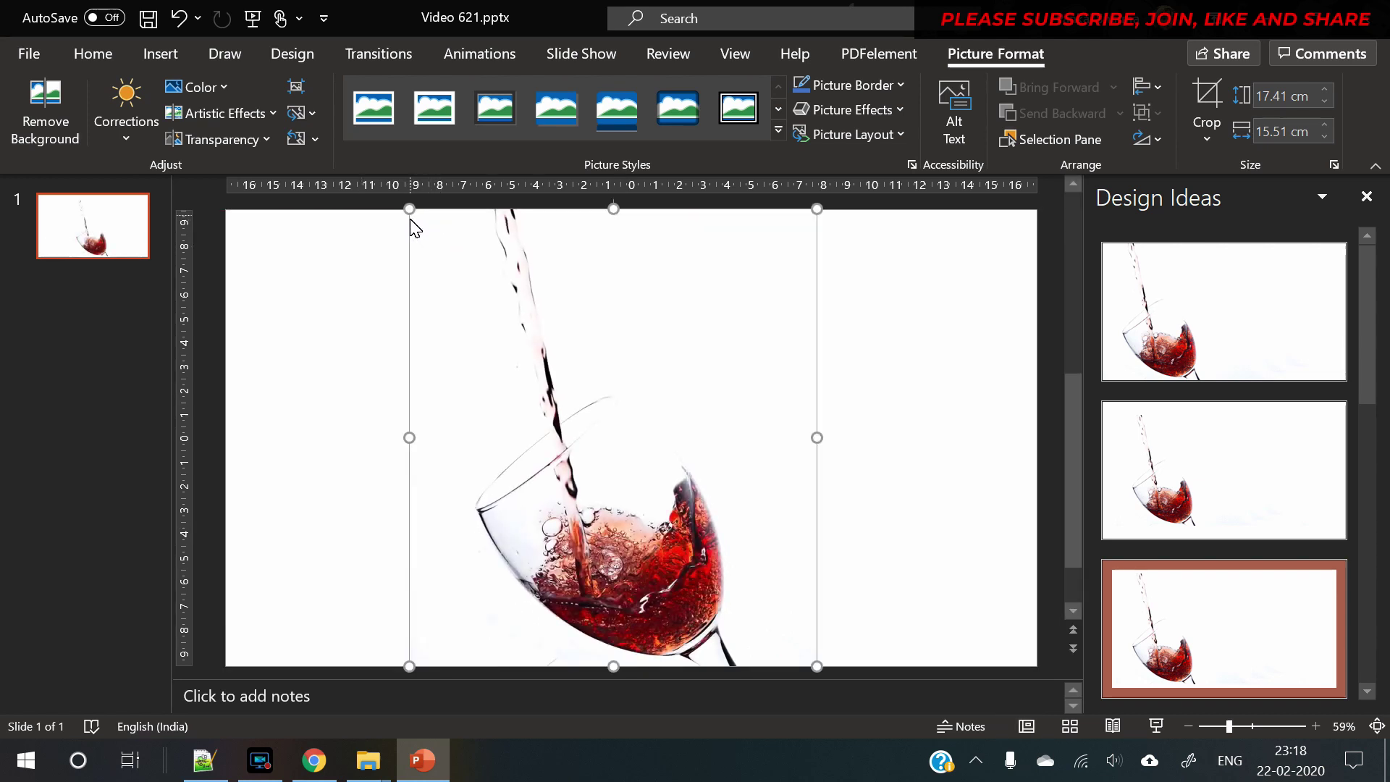
pyautogui.click(869, 400)
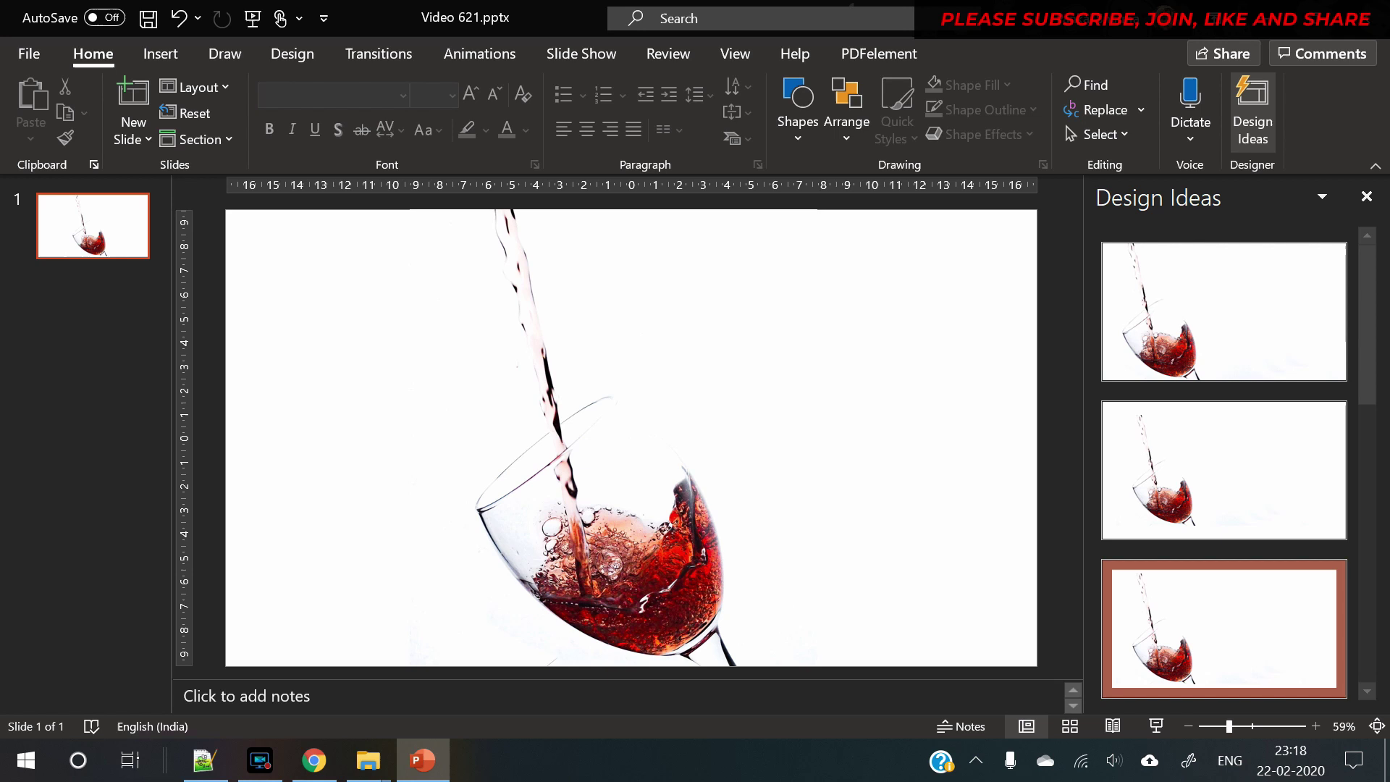
pyautogui.scroll(-5, 1358, 288)
pyautogui.scroll(-2, 1358, 288)
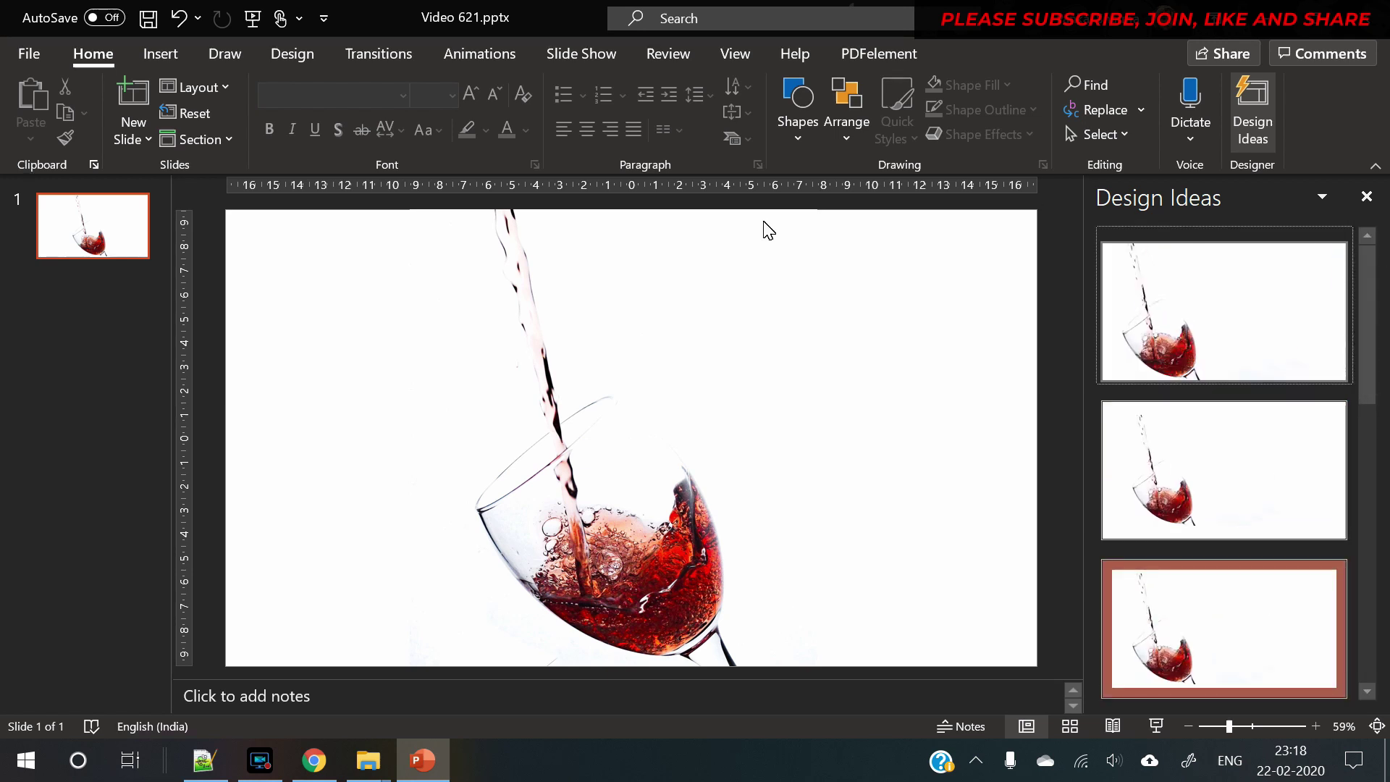
# Step: Draw a rectangle covering the slide's right half
pyautogui.click(152, 56)
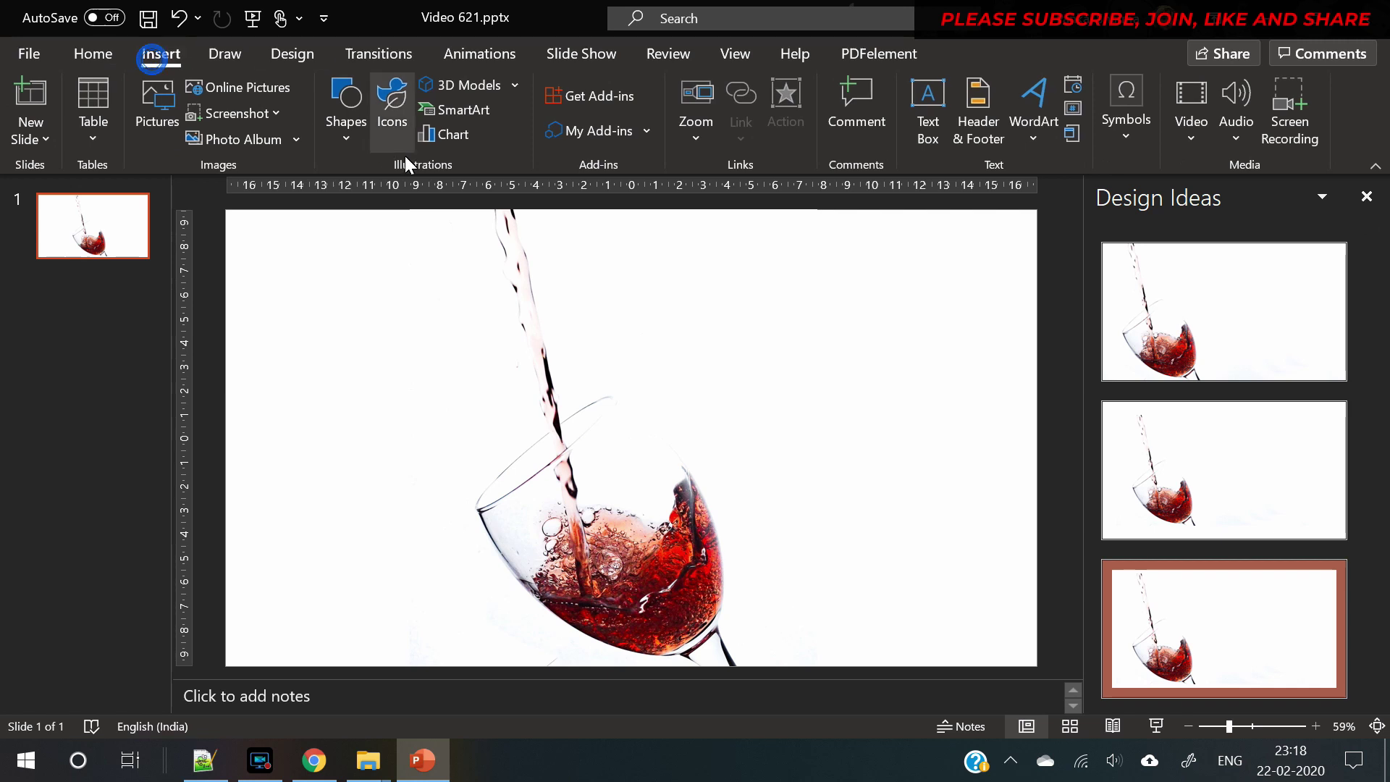
pyautogui.click(358, 137)
pyautogui.click(401, 200)
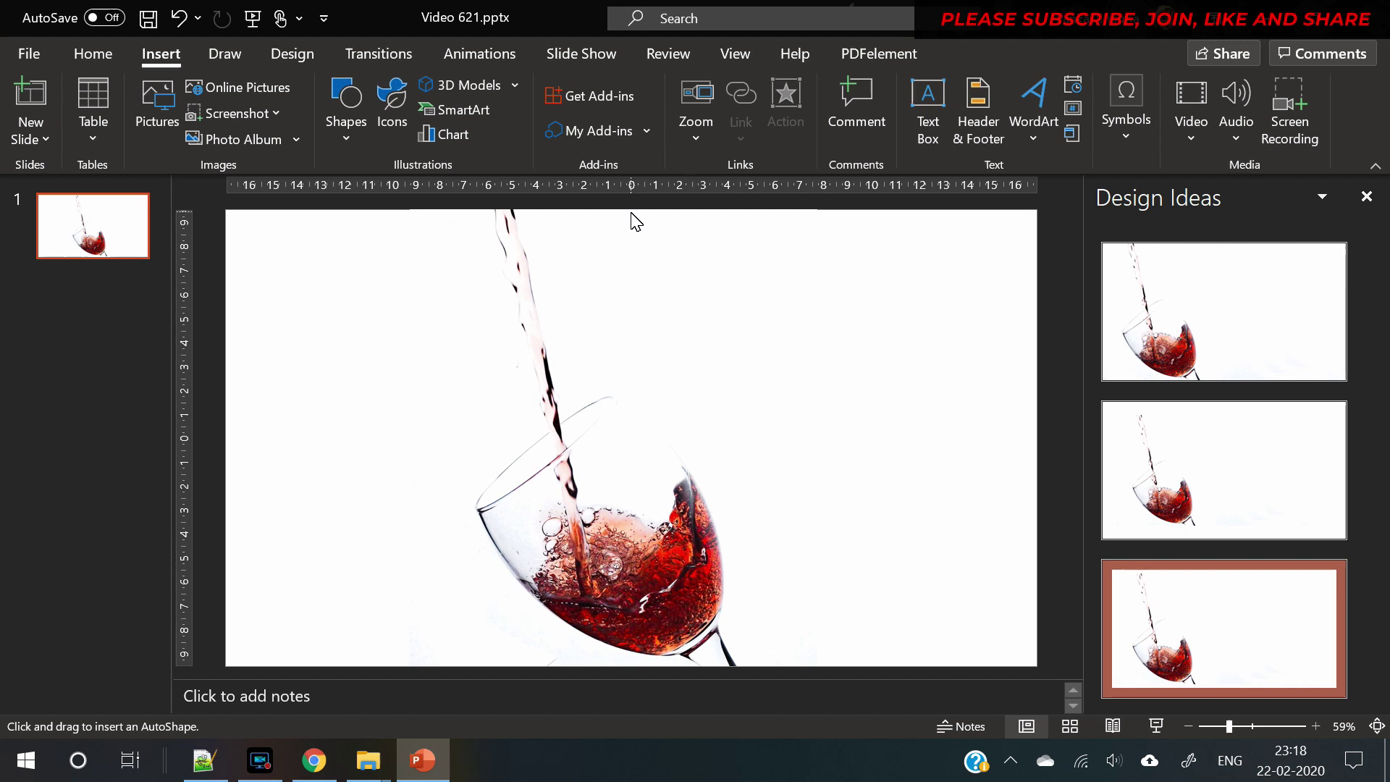
pyautogui.moveTo(631, 213); pyautogui.dragTo(1036, 664)
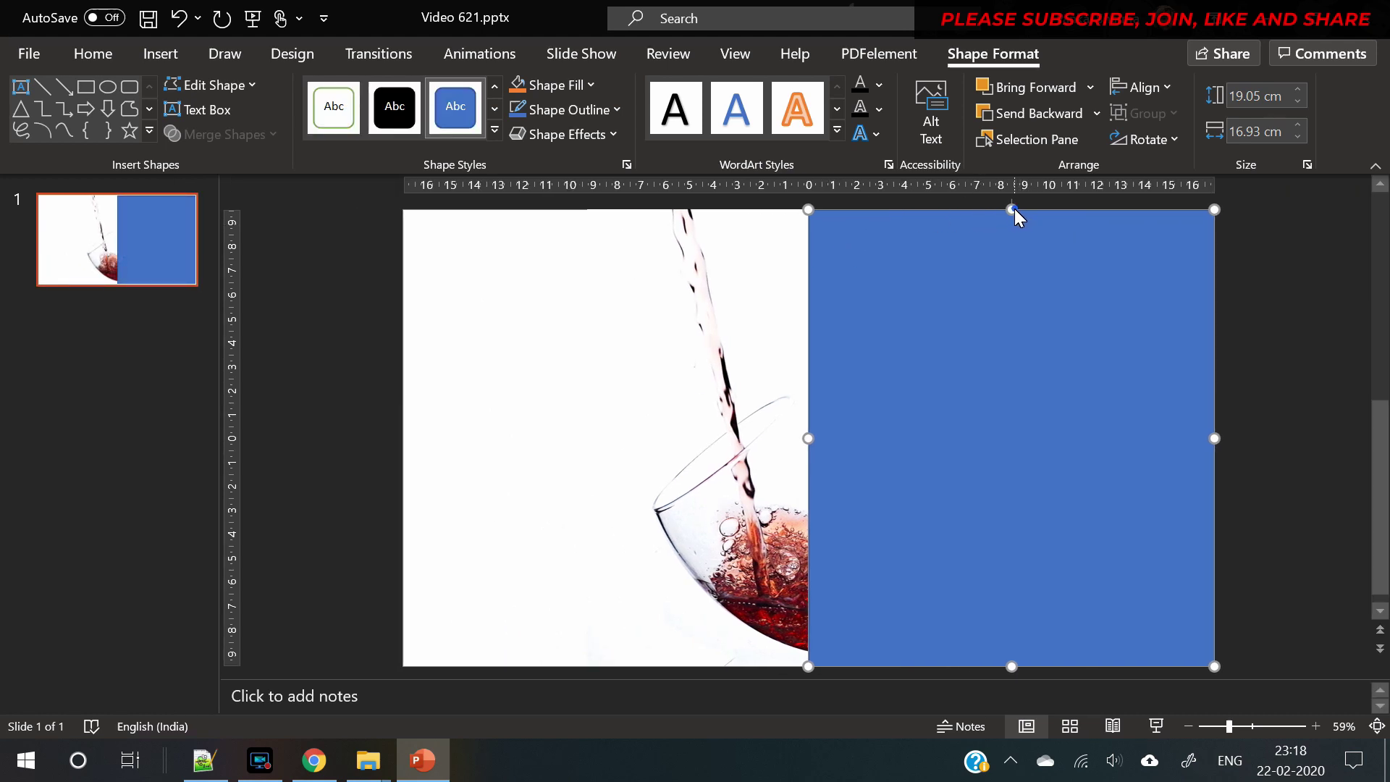
pyautogui.moveTo(1012, 209)
pyautogui.mouseDown()
pyautogui.moveTo(1014, 232)
pyautogui.moveTo(1010, 209)
pyautogui.mouseUp()
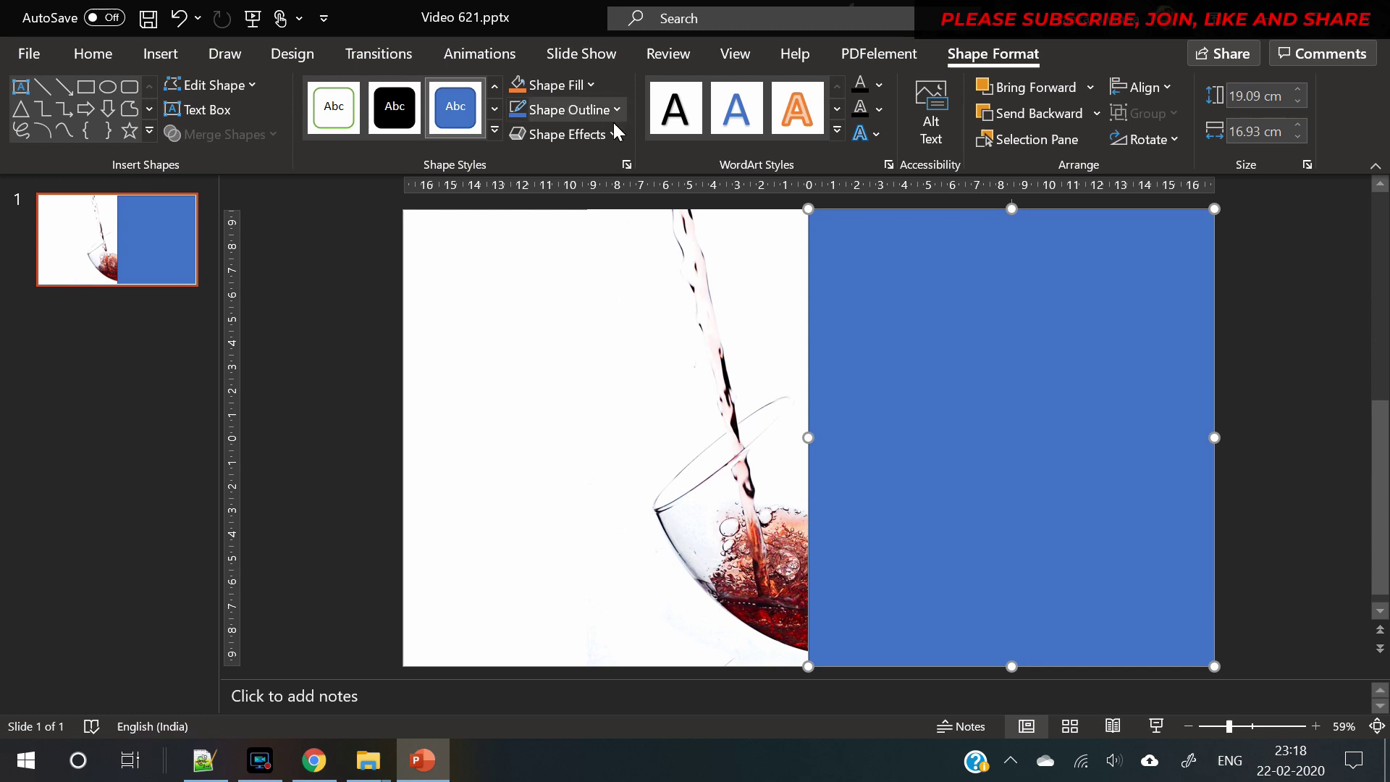
# Step: Give the rectangle no outline, a dark grey fill and about 19% transparency
pyautogui.click(627, 165)
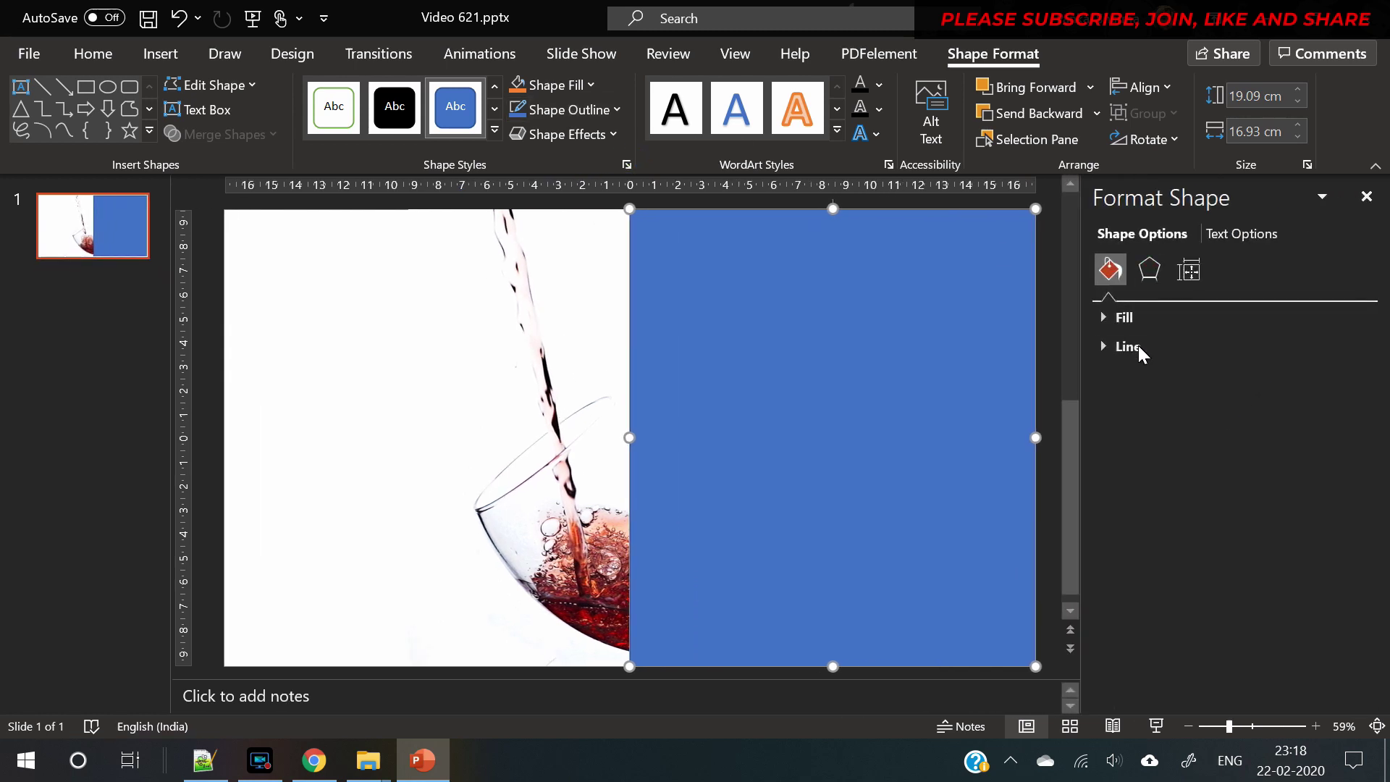
pyautogui.click(1138, 346)
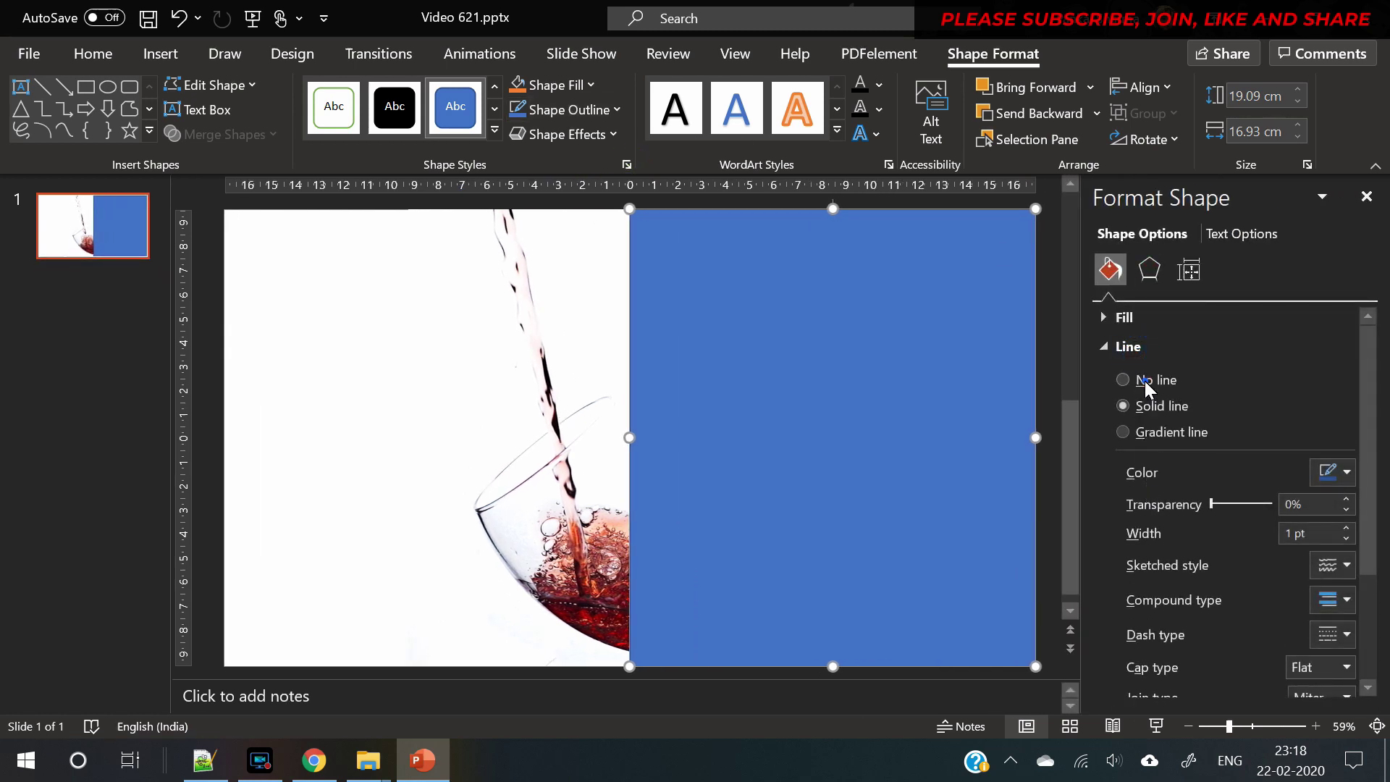
pyautogui.click(1145, 381)
pyautogui.click(1127, 318)
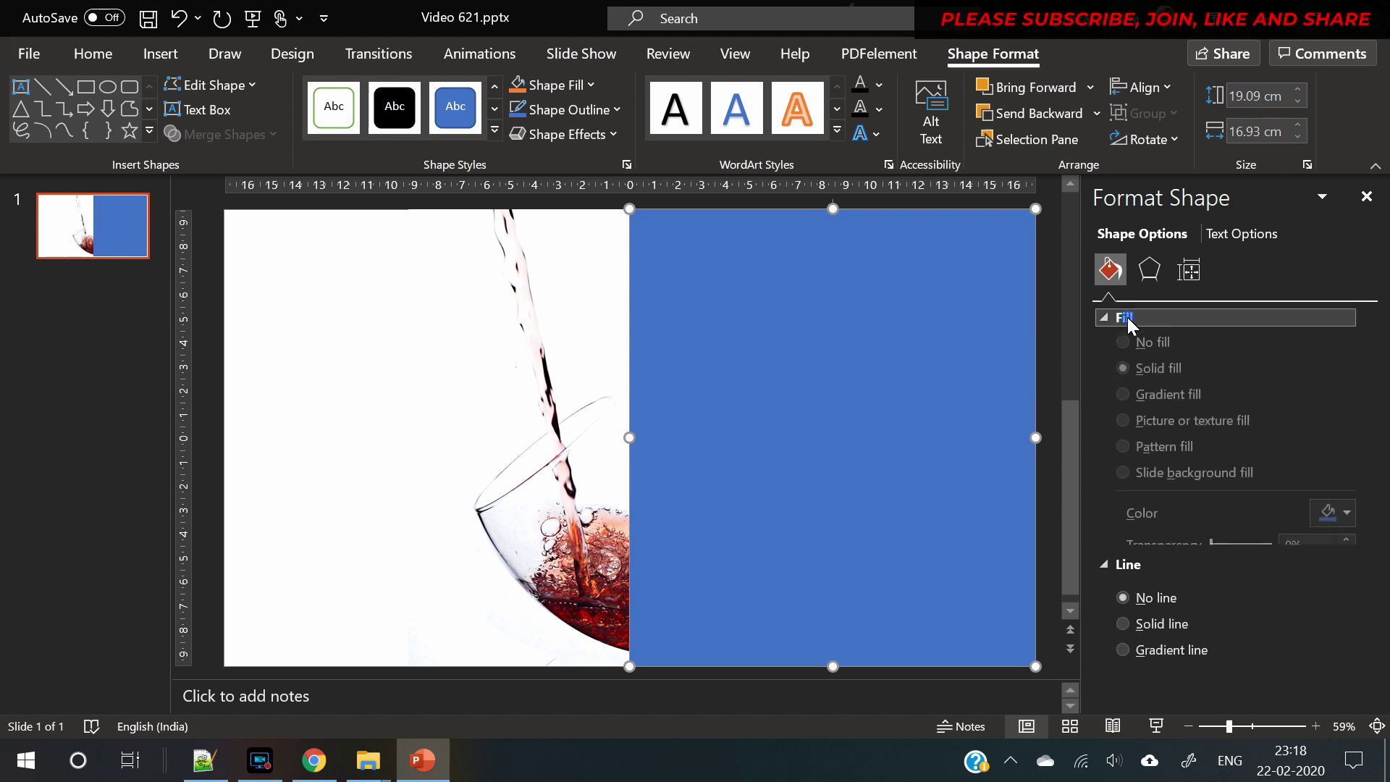
pyautogui.click(1348, 522)
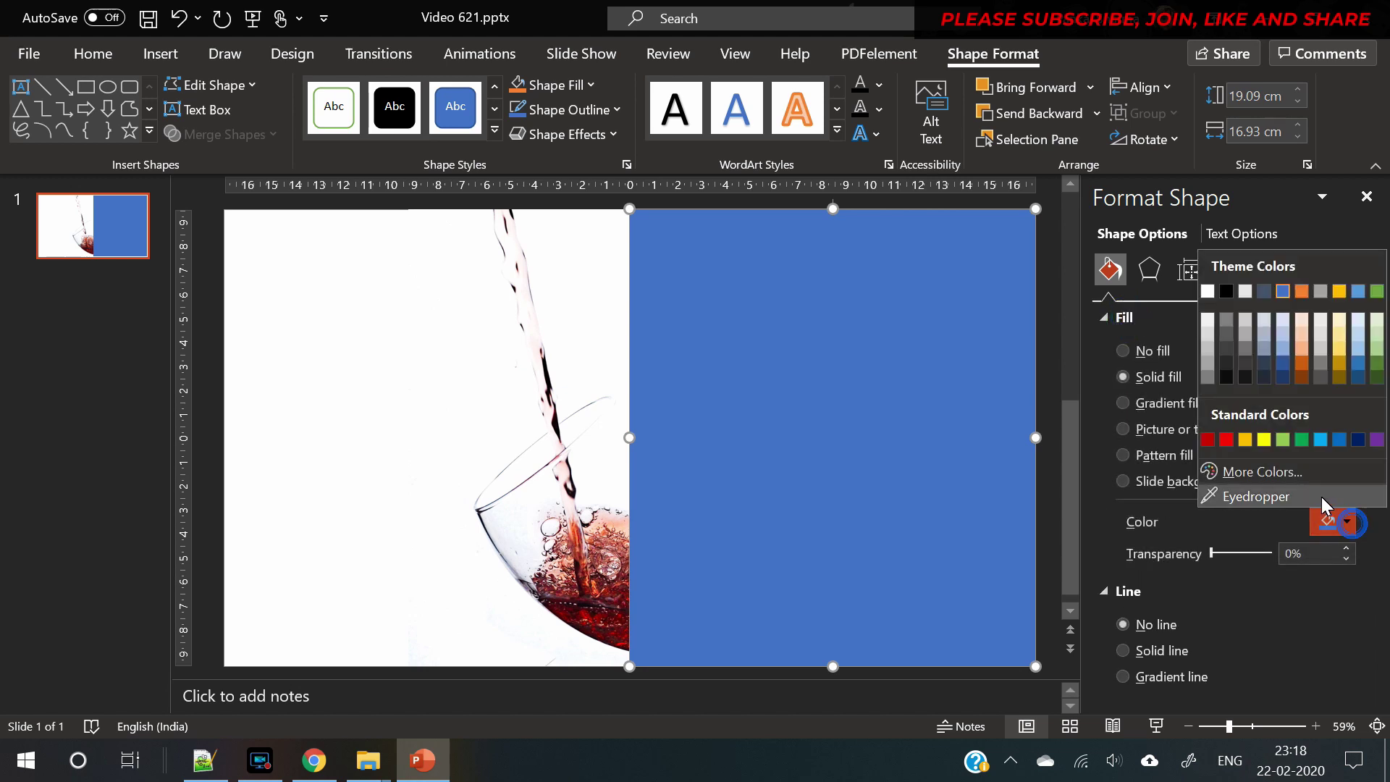
pyautogui.click(1231, 375)
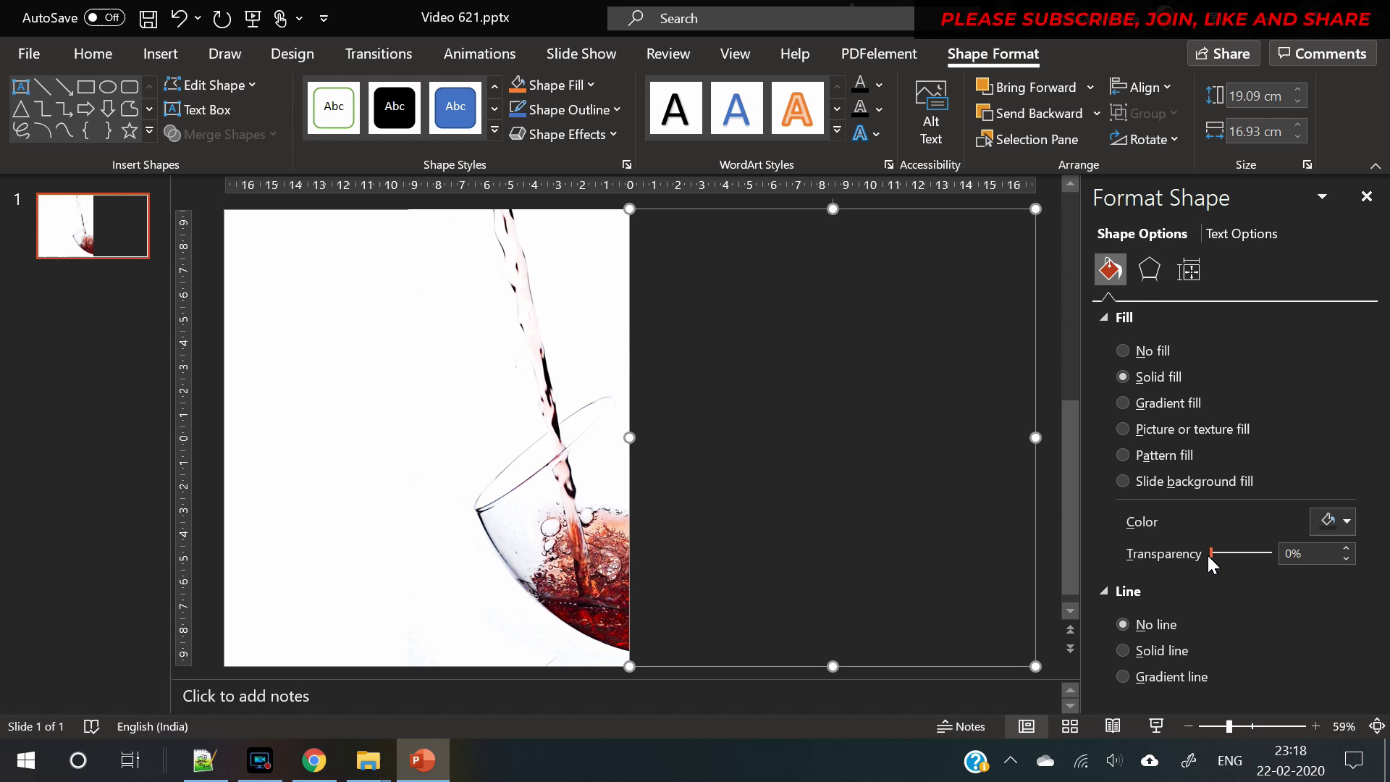
pyautogui.moveTo(1214, 553); pyautogui.dragTo(1225, 550)
pyautogui.click(583, 548)
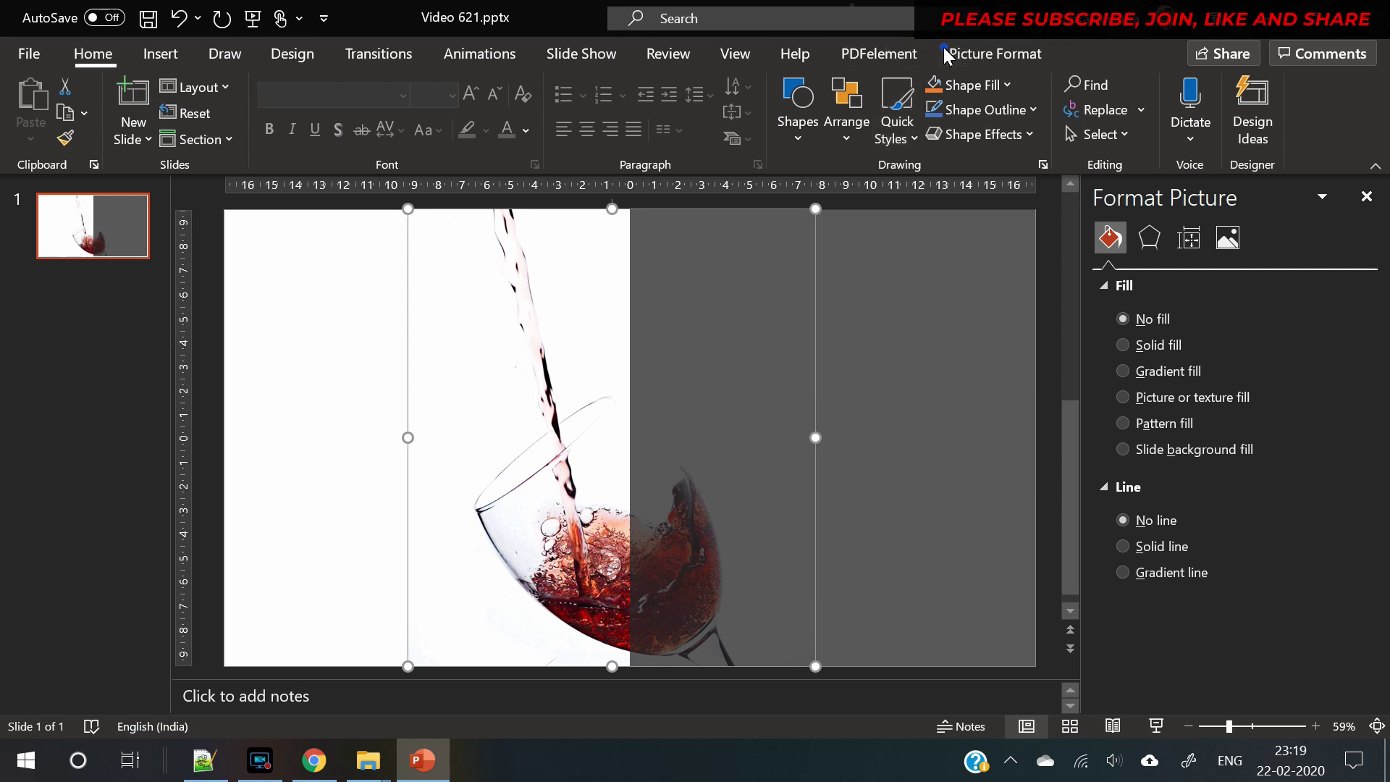
# Step: Apply a brighter, higher-contrast Brightness/Contrast correction to the wine-glass picture
pyautogui.click(967, 53)
pyautogui.click(215, 88)
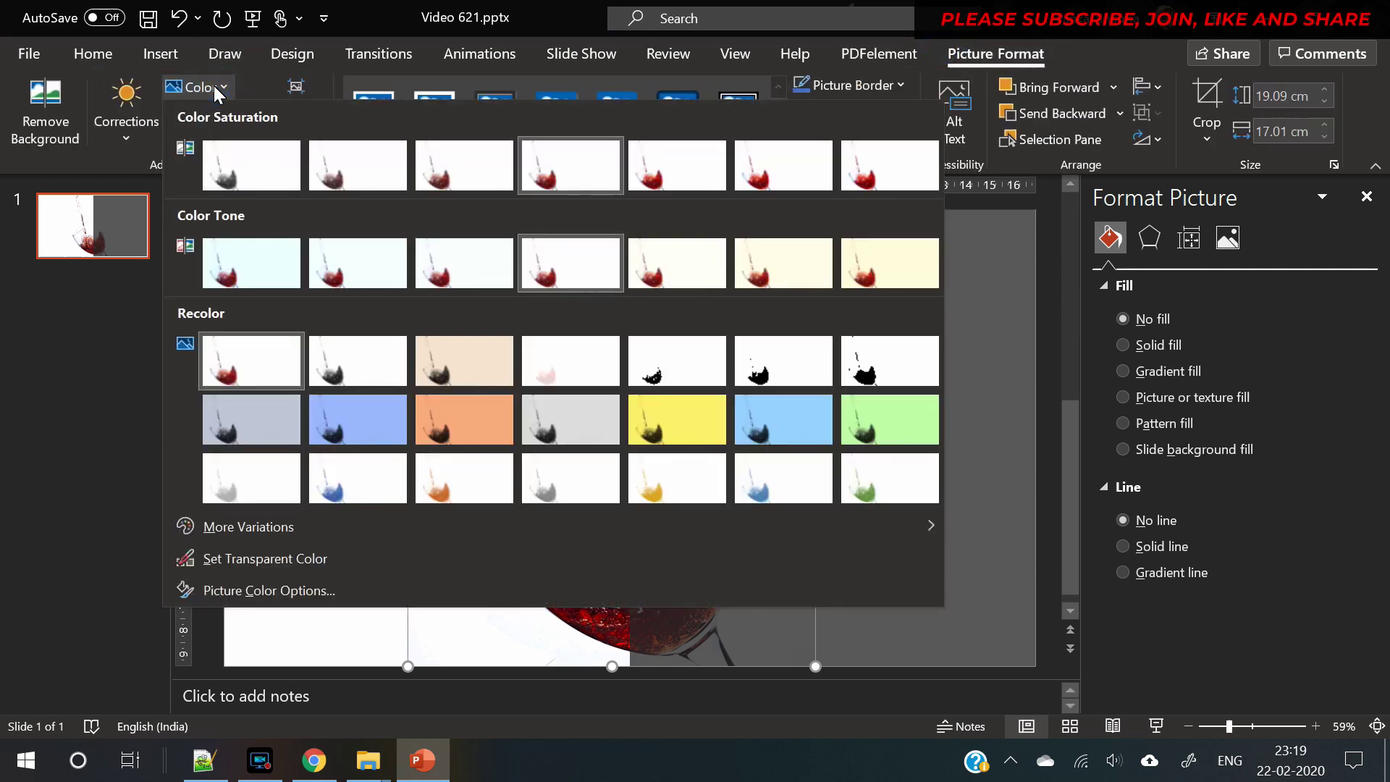
pyautogui.click(214, 86)
pyautogui.click(127, 131)
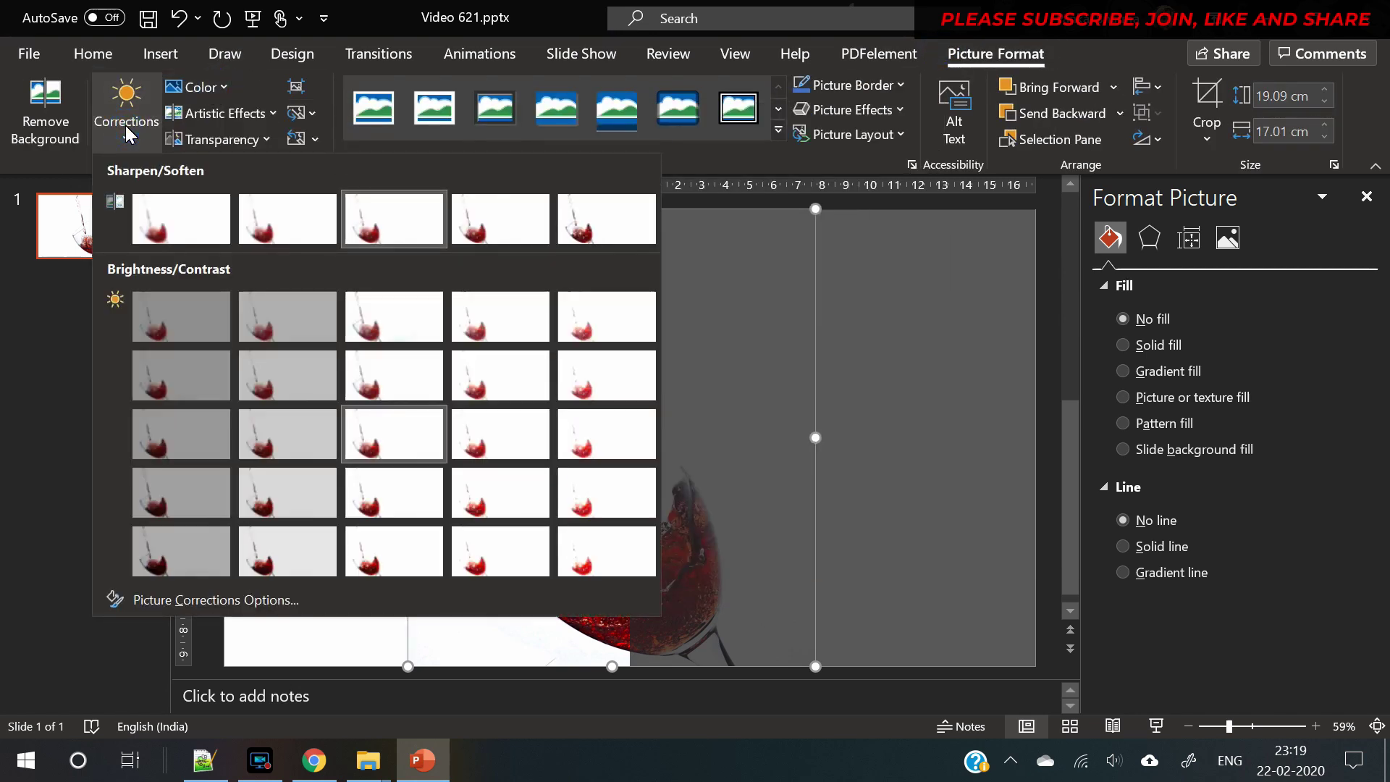
pyautogui.click(413, 506)
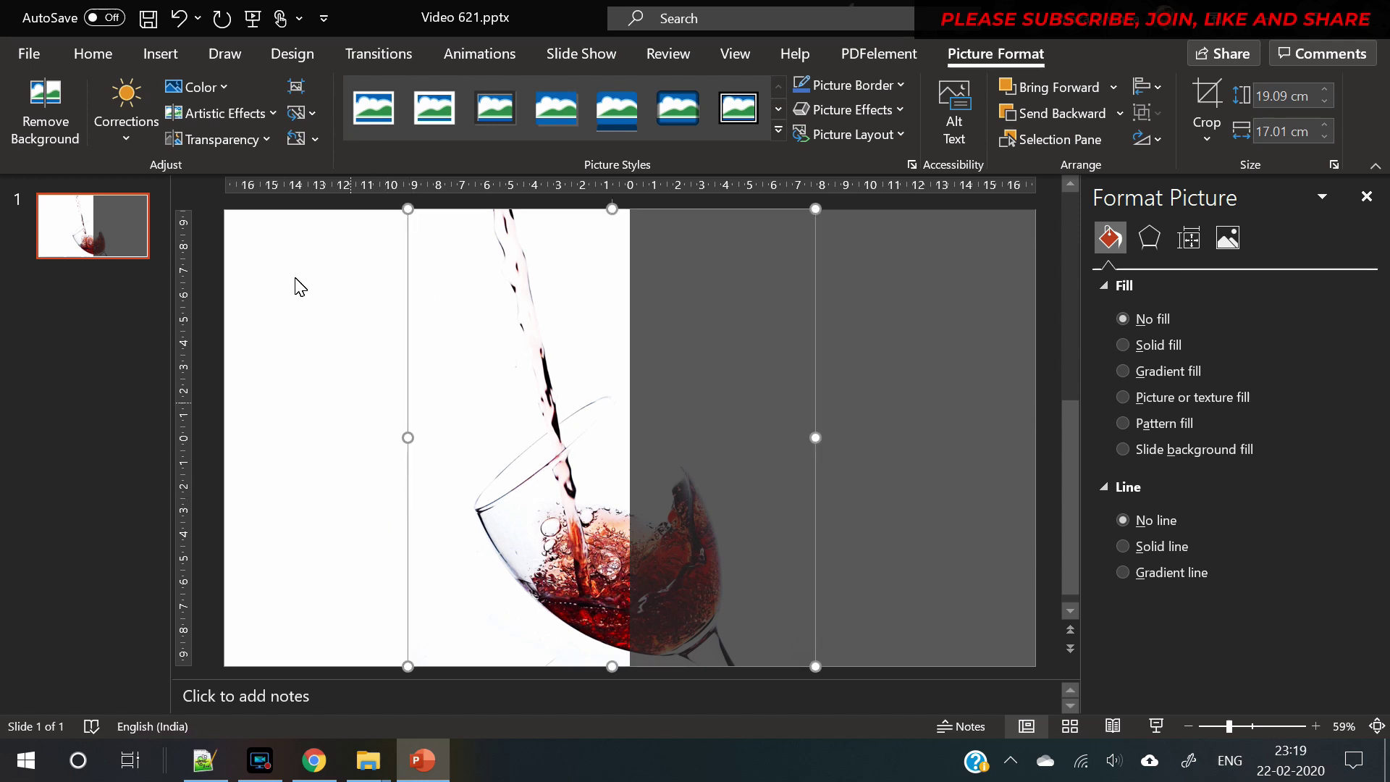
pyautogui.click(208, 99)
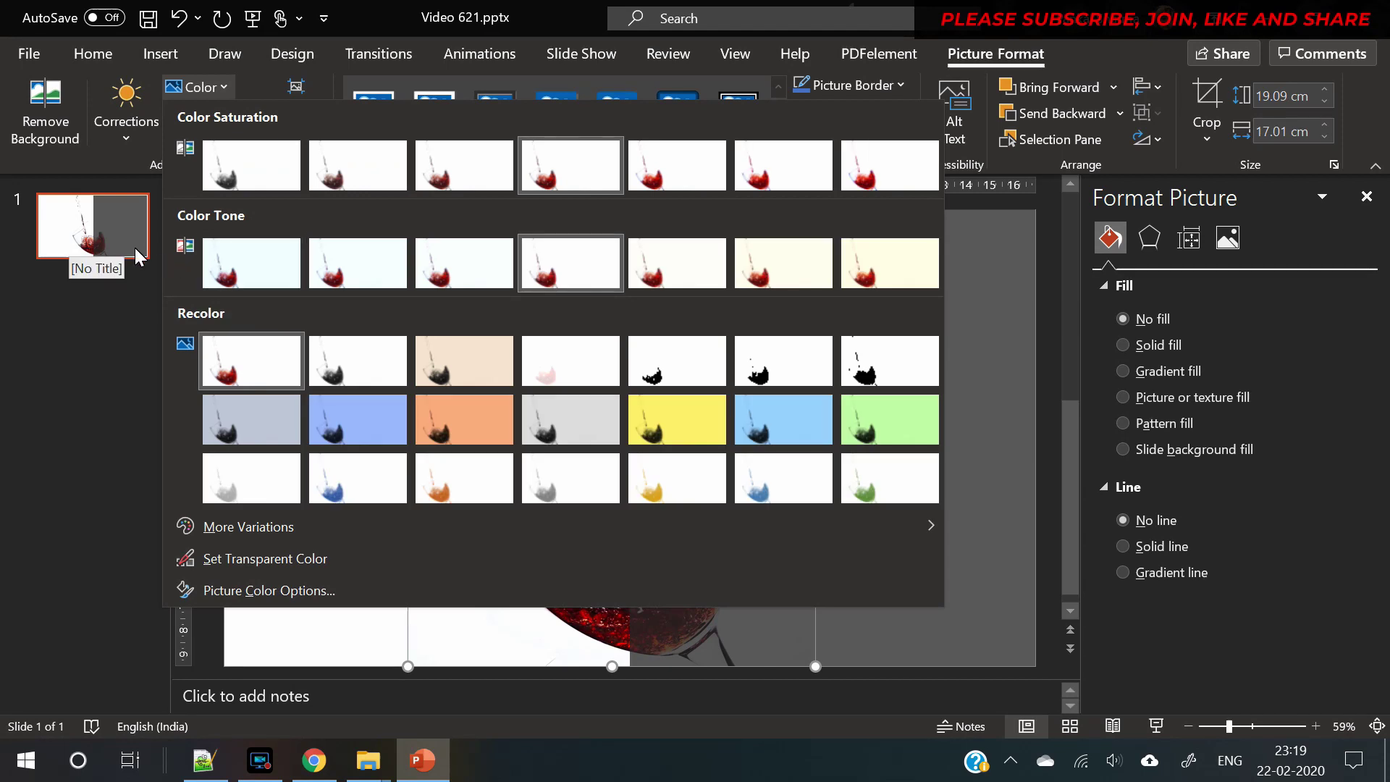
pyautogui.click(137, 134)
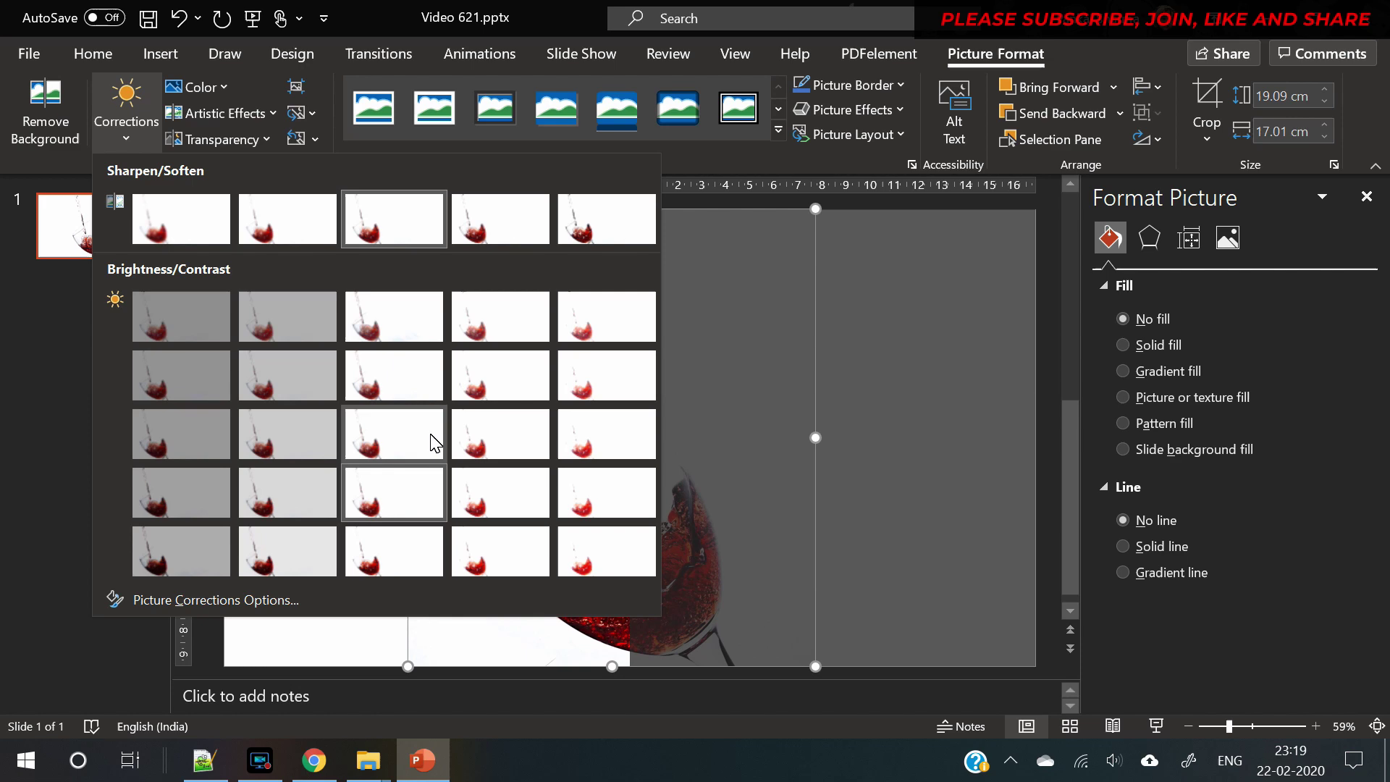
pyautogui.click(477, 503)
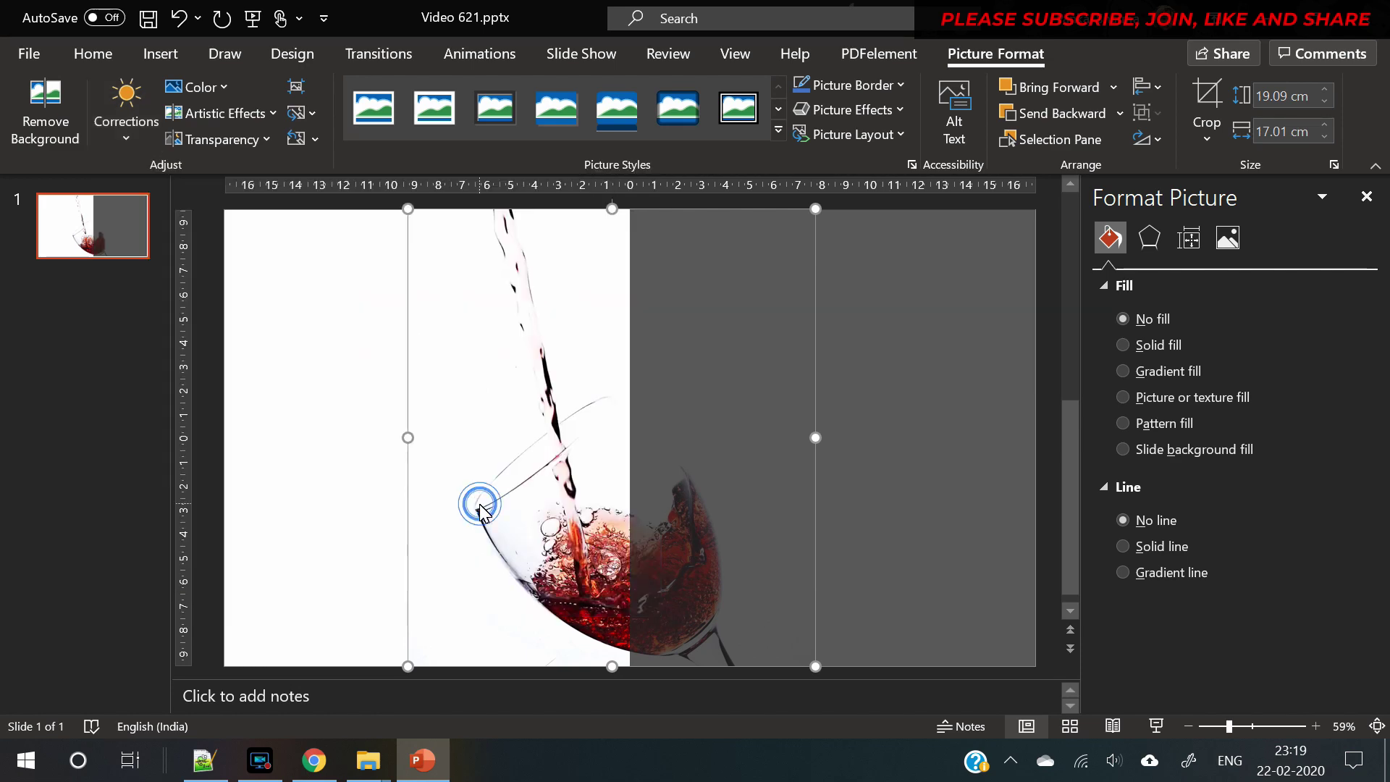
pyautogui.click(335, 464)
# Step: Nudge the wine-glass picture slightly left on the slide
pyautogui.click(594, 501)
pyautogui.press('Left')
pyautogui.press('Left')
pyautogui.press('Left')
pyautogui.press('Left')
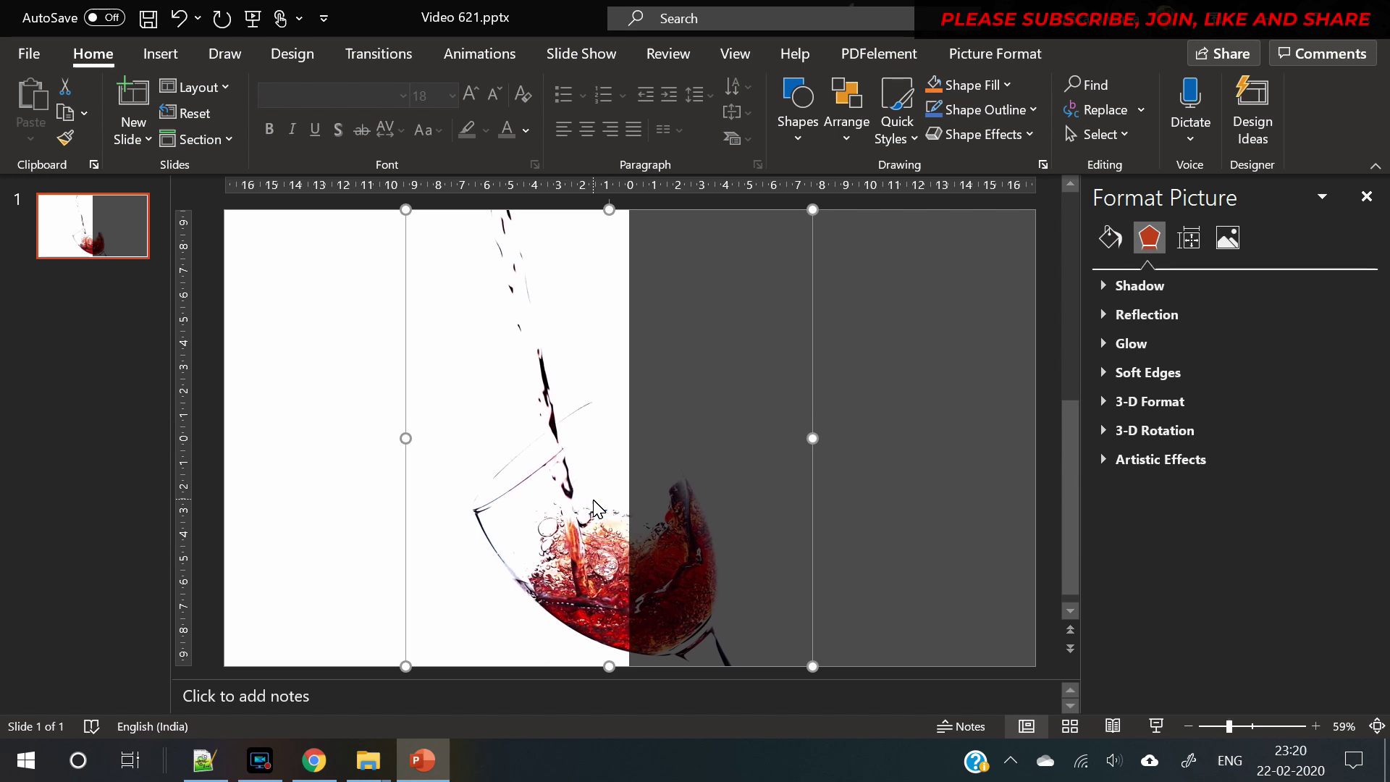
pyautogui.hotkey('ctrl', 'Right')
pyautogui.hotkey('ctrl', 'Right')
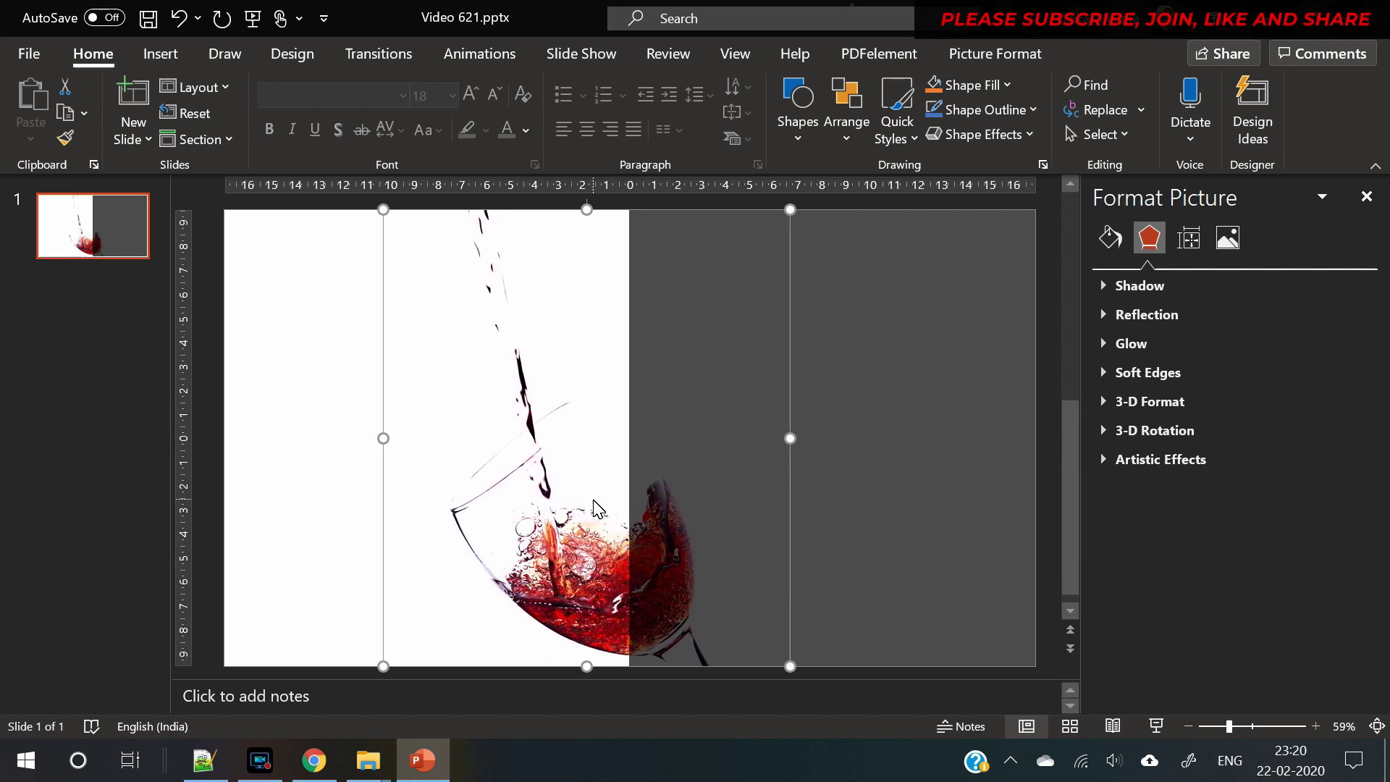
pyautogui.click(348, 461)
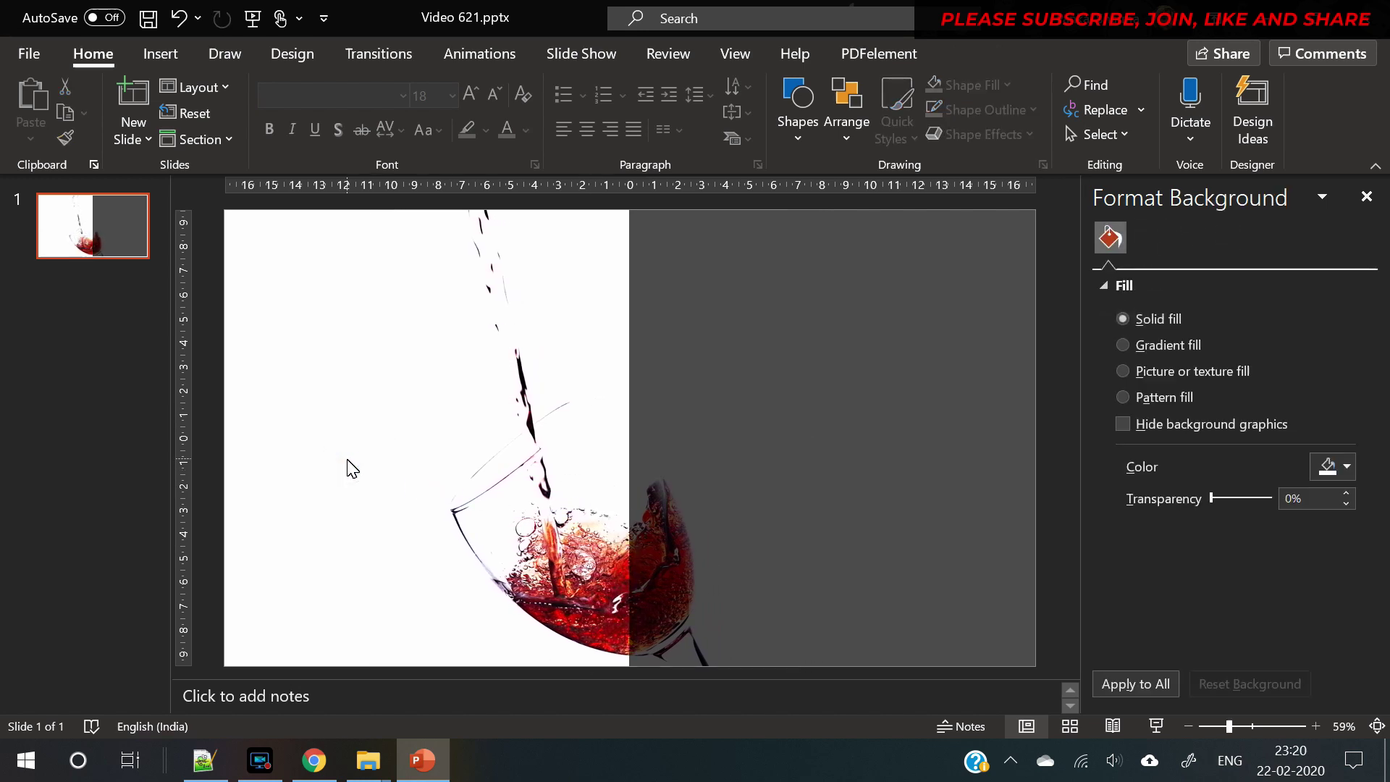
# Step: Add a text box reading '75' on the grey half, set in Montserrat Medium
pyautogui.click(138, 65)
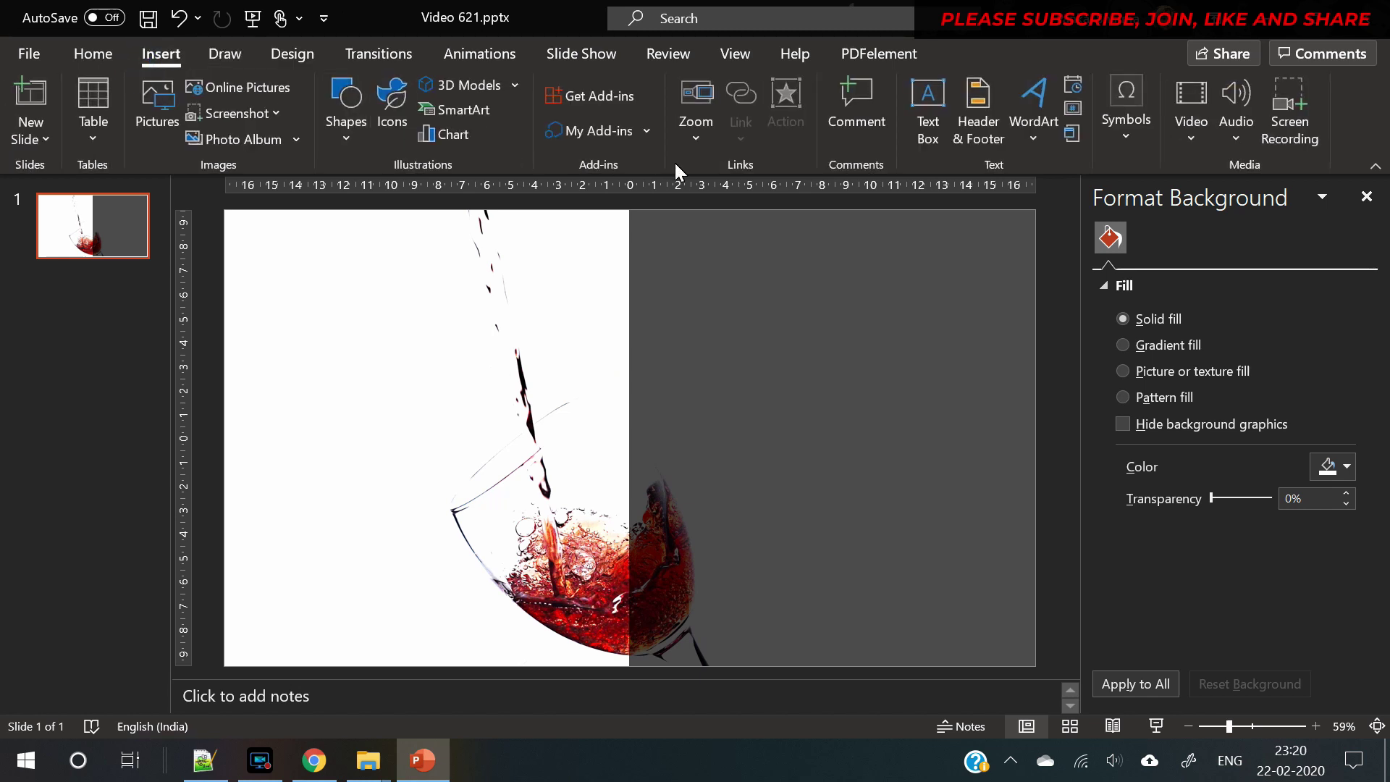
pyautogui.click(928, 110)
pyautogui.moveTo(700, 324); pyautogui.dragTo(885, 455)
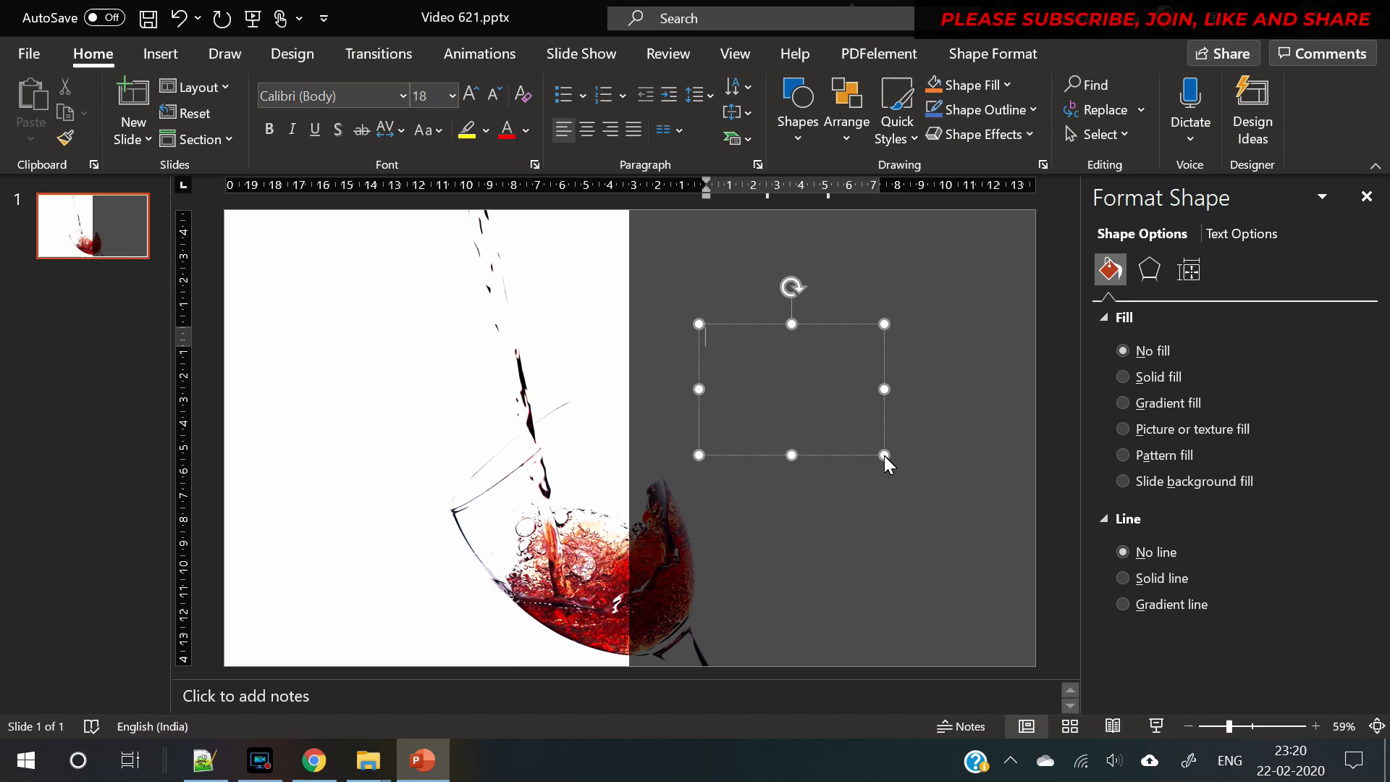
pyautogui.write('75')
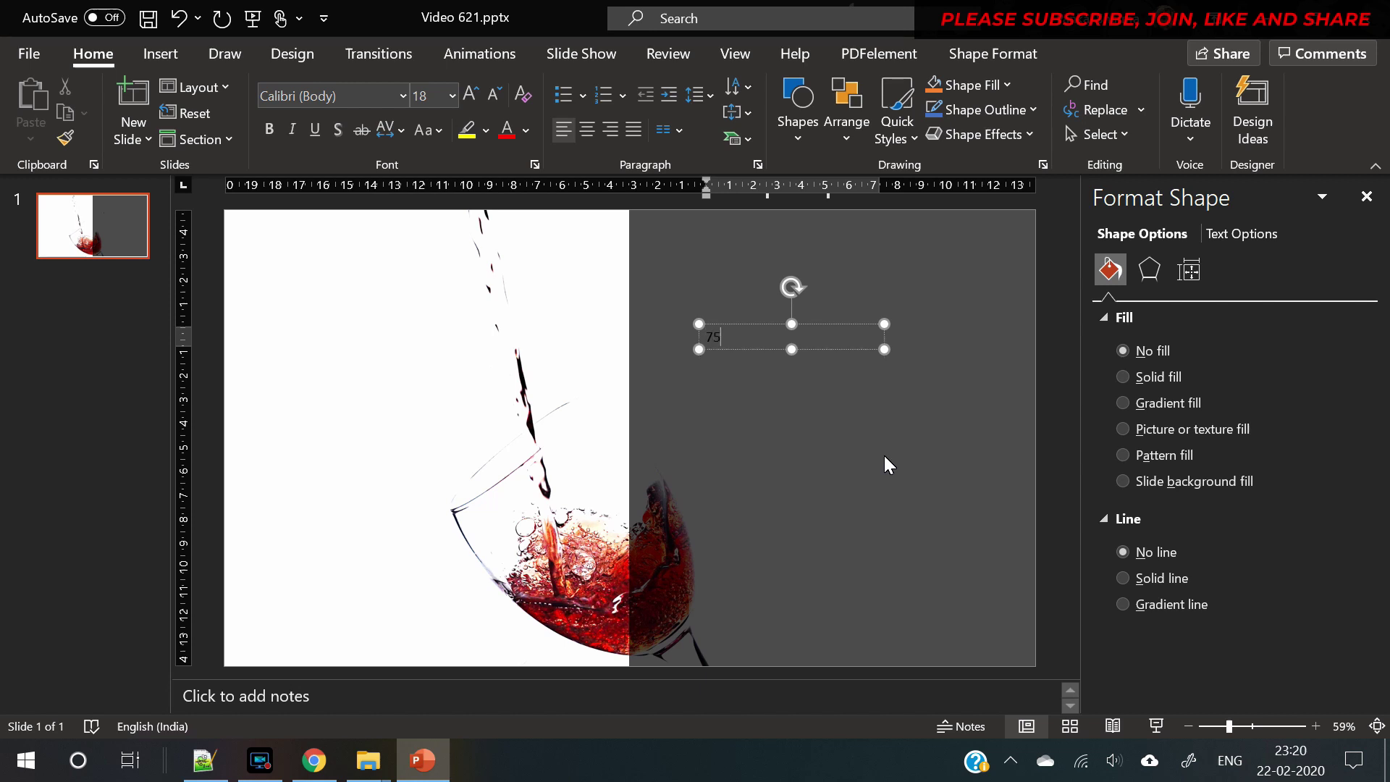
pyautogui.hotkey('ctrl', 'a')
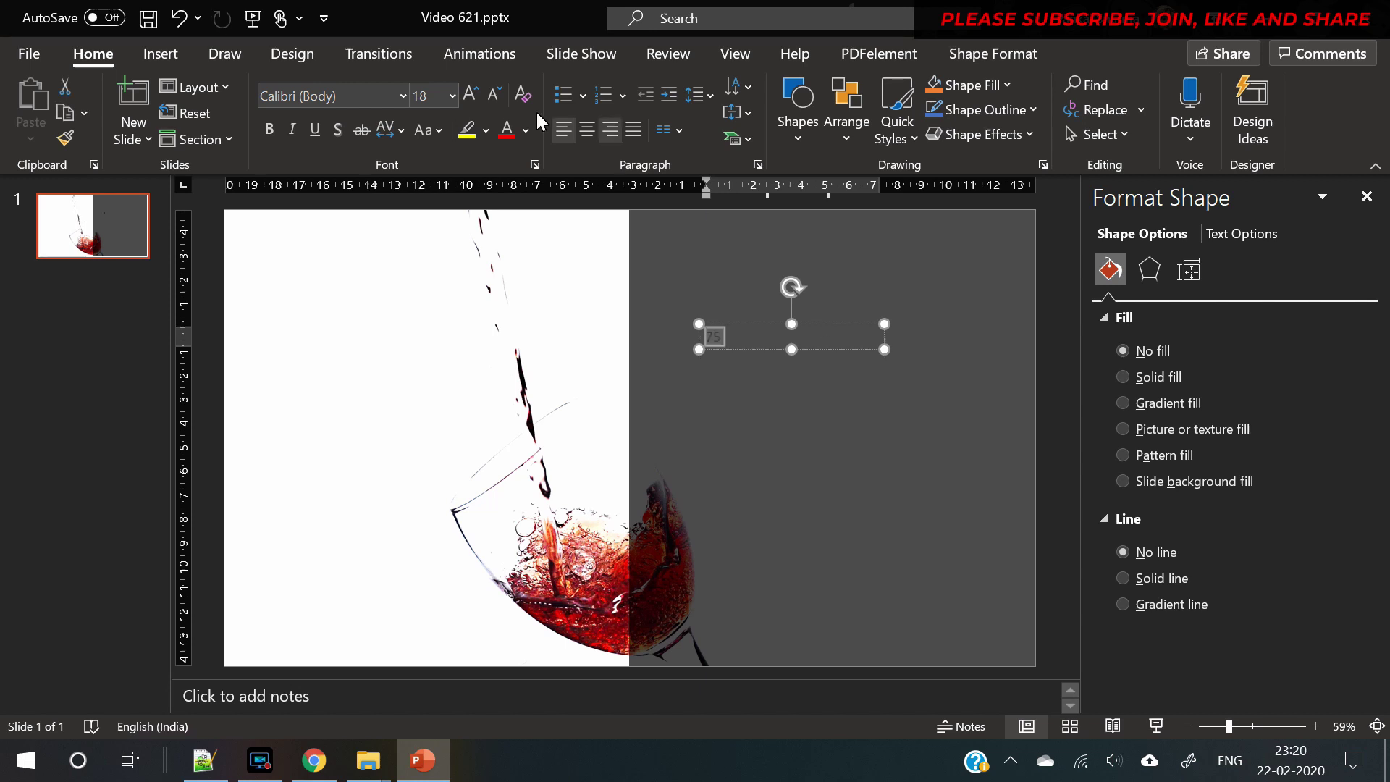
pyautogui.click(346, 94)
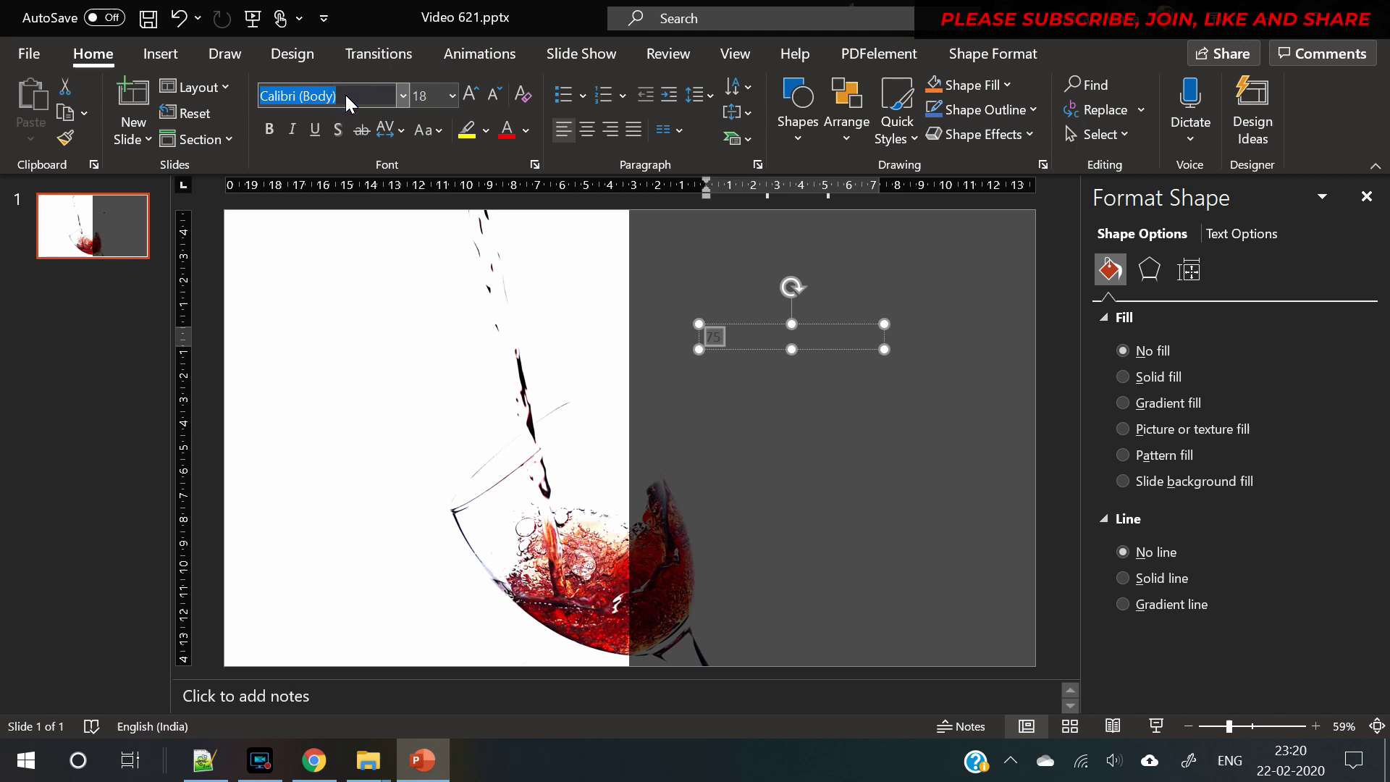
pyautogui.write('Montserrat Medium')
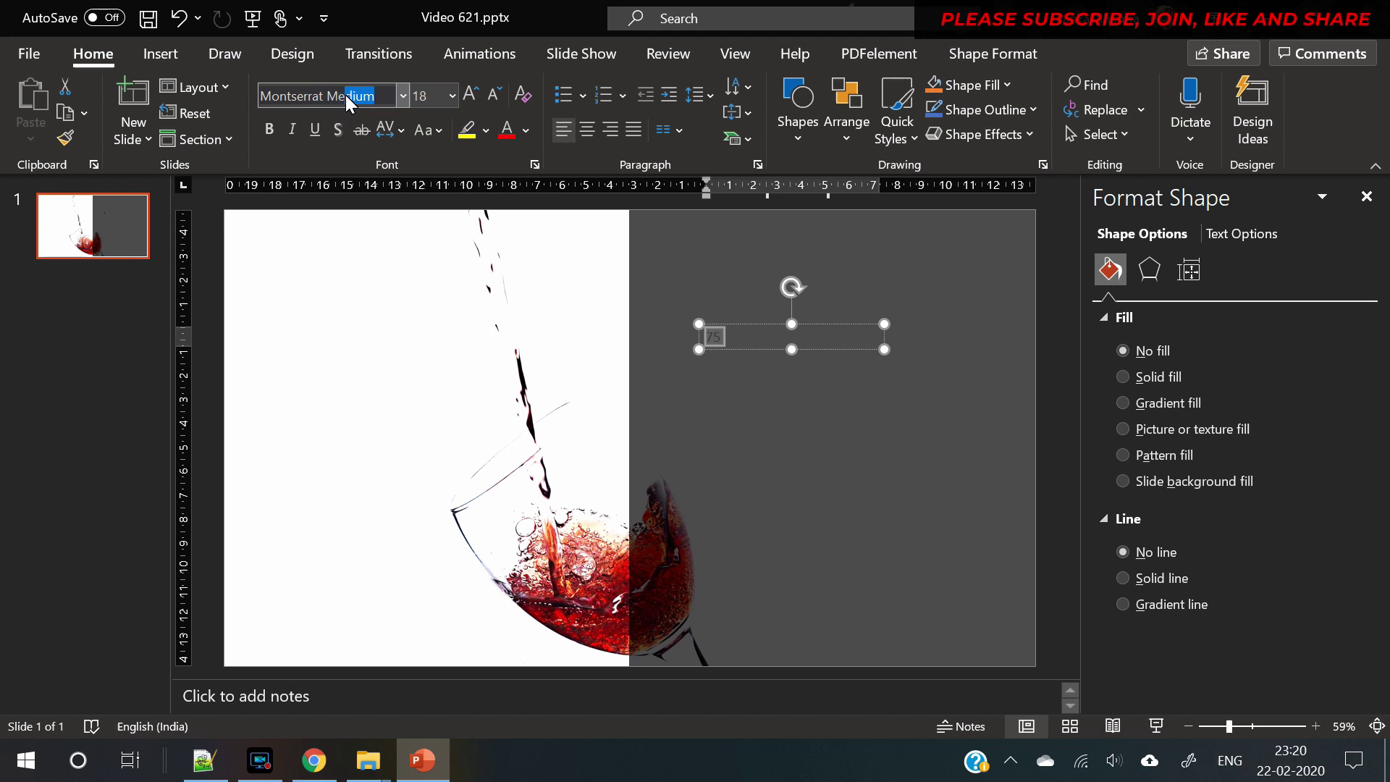
pyautogui.press('Return')
# Step: Make the 75 white and enlarge it to 72 pt
pyautogui.click(471, 98)
pyautogui.click(471, 98)
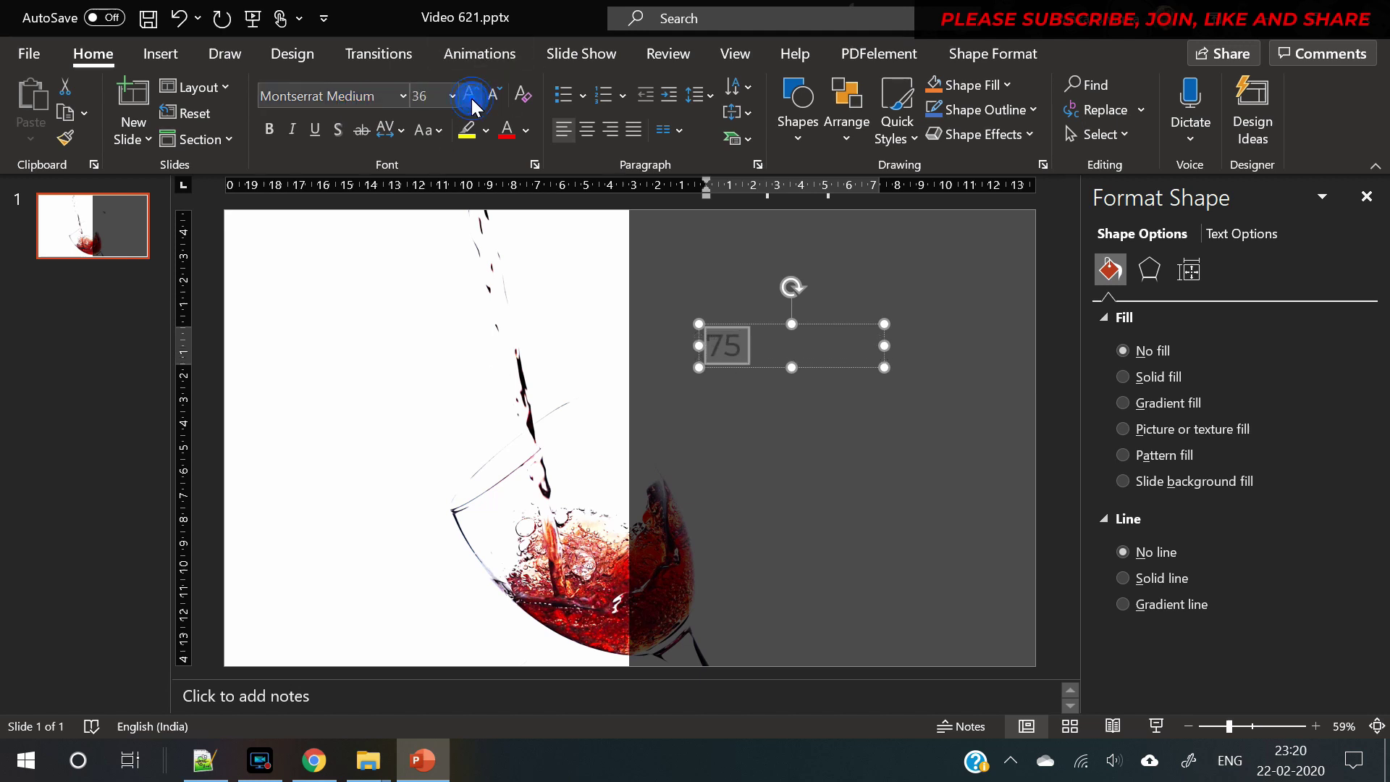
pyautogui.click(472, 98)
pyautogui.click(472, 98)
pyautogui.click(526, 130)
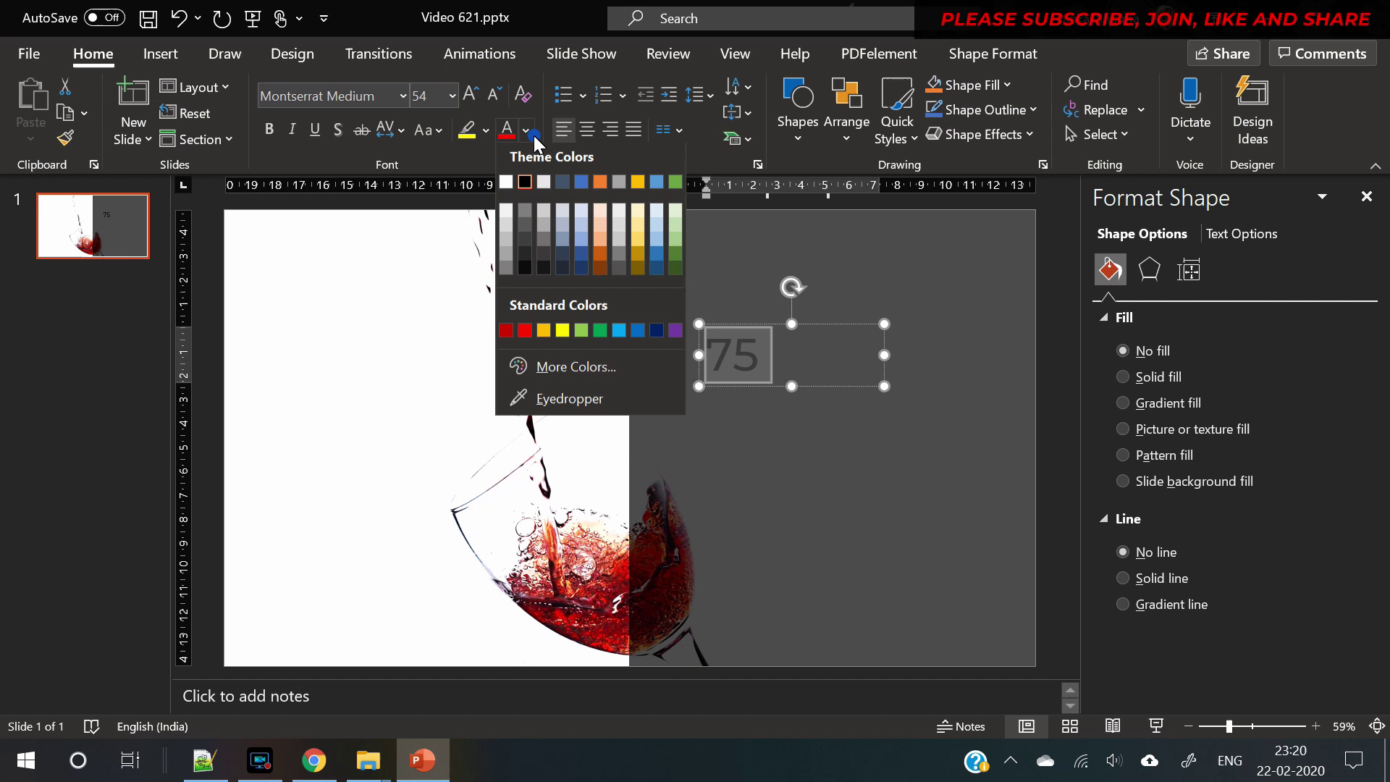
pyautogui.click(507, 187)
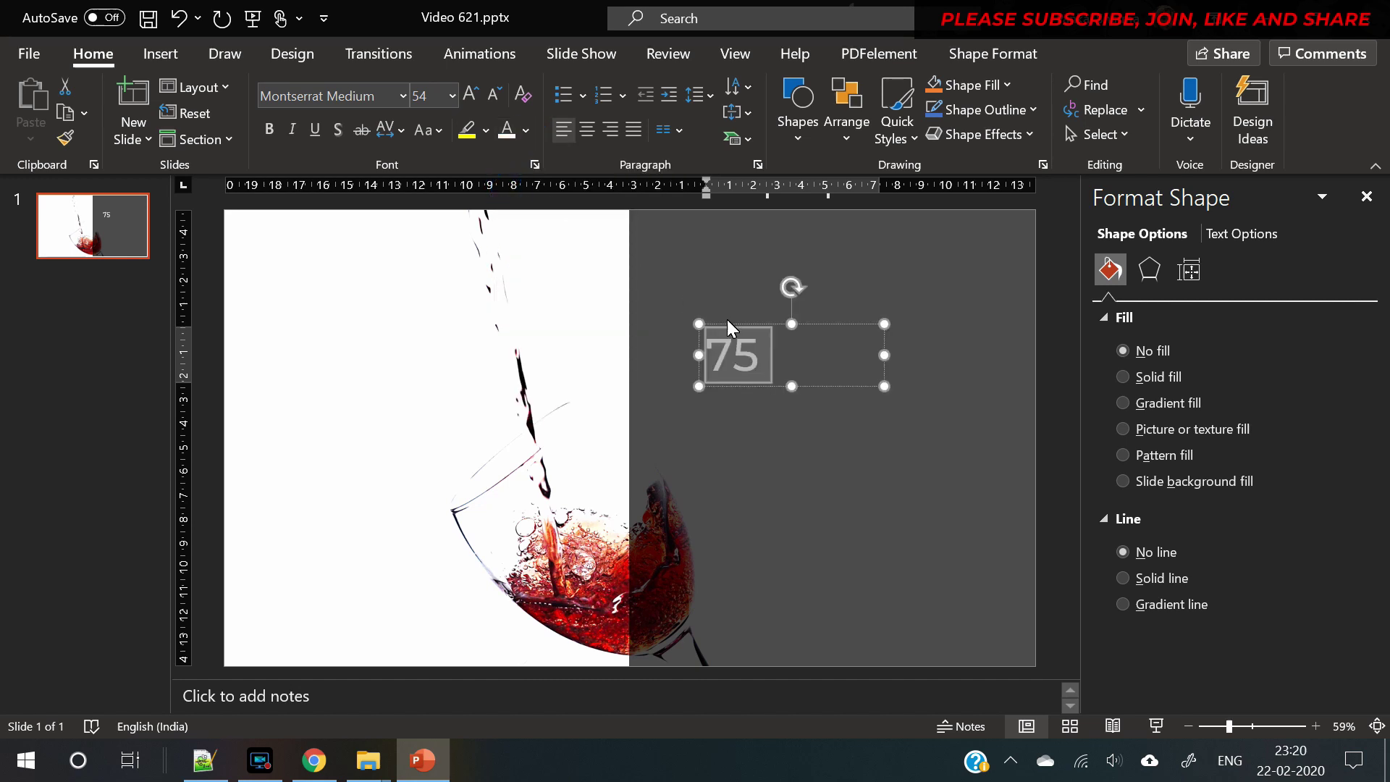
pyautogui.click(472, 99)
pyautogui.click(471, 98)
pyautogui.click(471, 99)
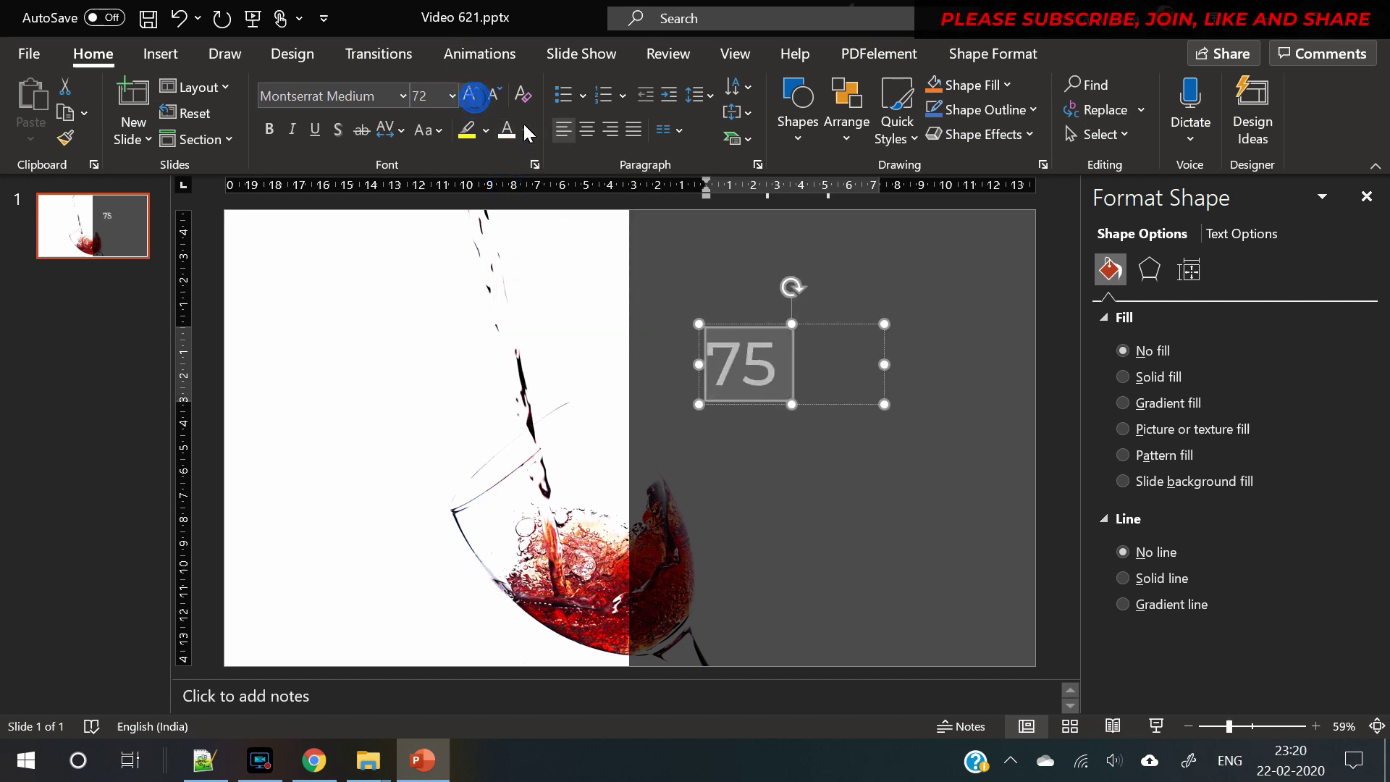
pyautogui.click(769, 324)
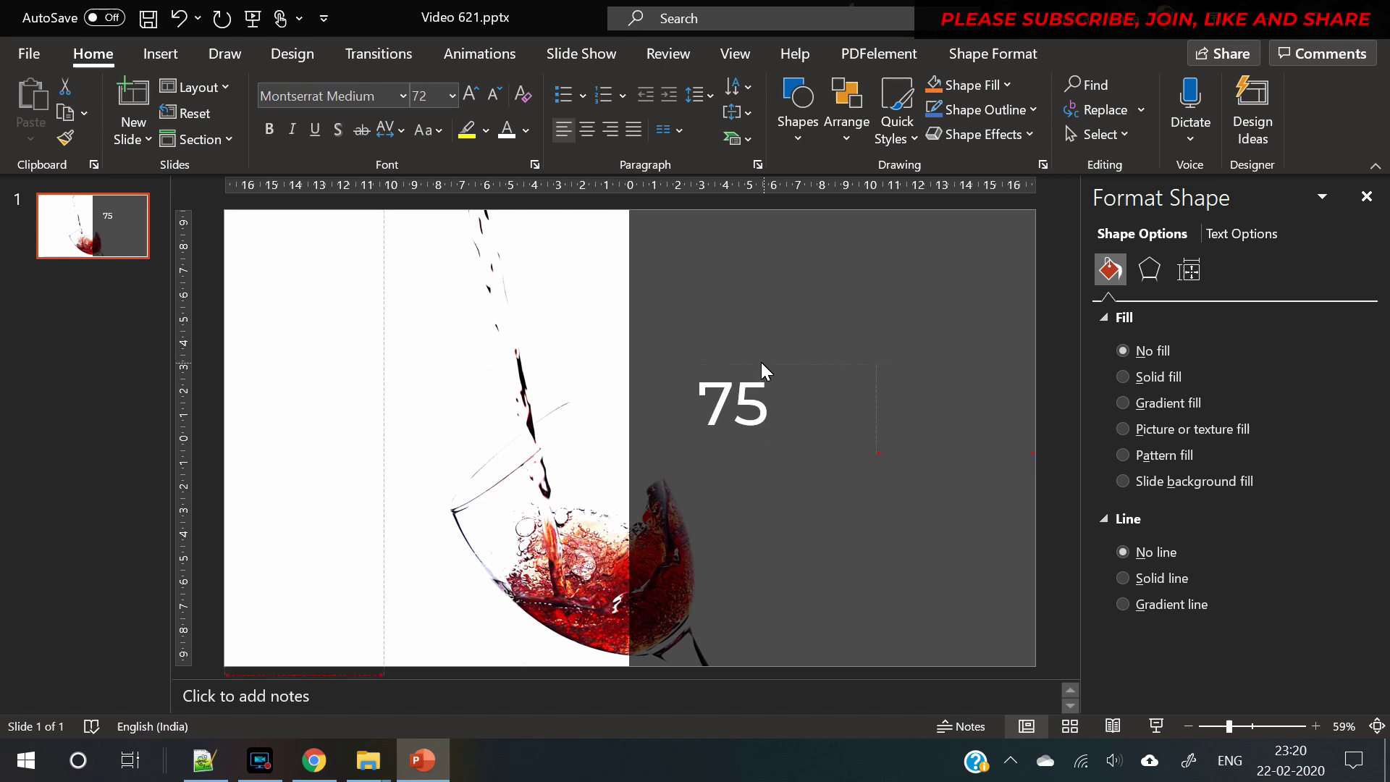
pyautogui.click(762, 362)
pyautogui.click(161, 54)
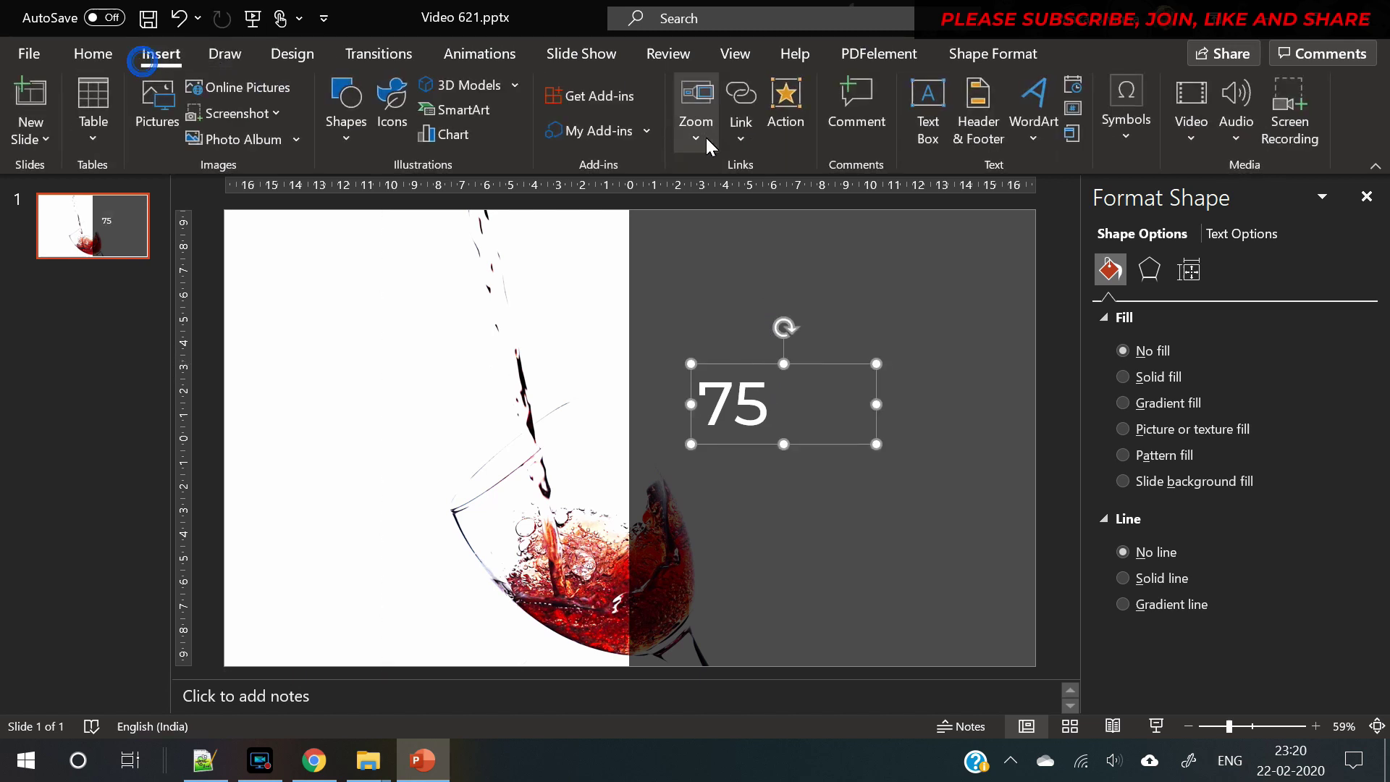
pyautogui.click(928, 116)
# Step: Add a text box below the 75 with a =lorem(1) paragraph in Montserrat
pyautogui.moveTo(730, 488); pyautogui.dragTo(953, 588)
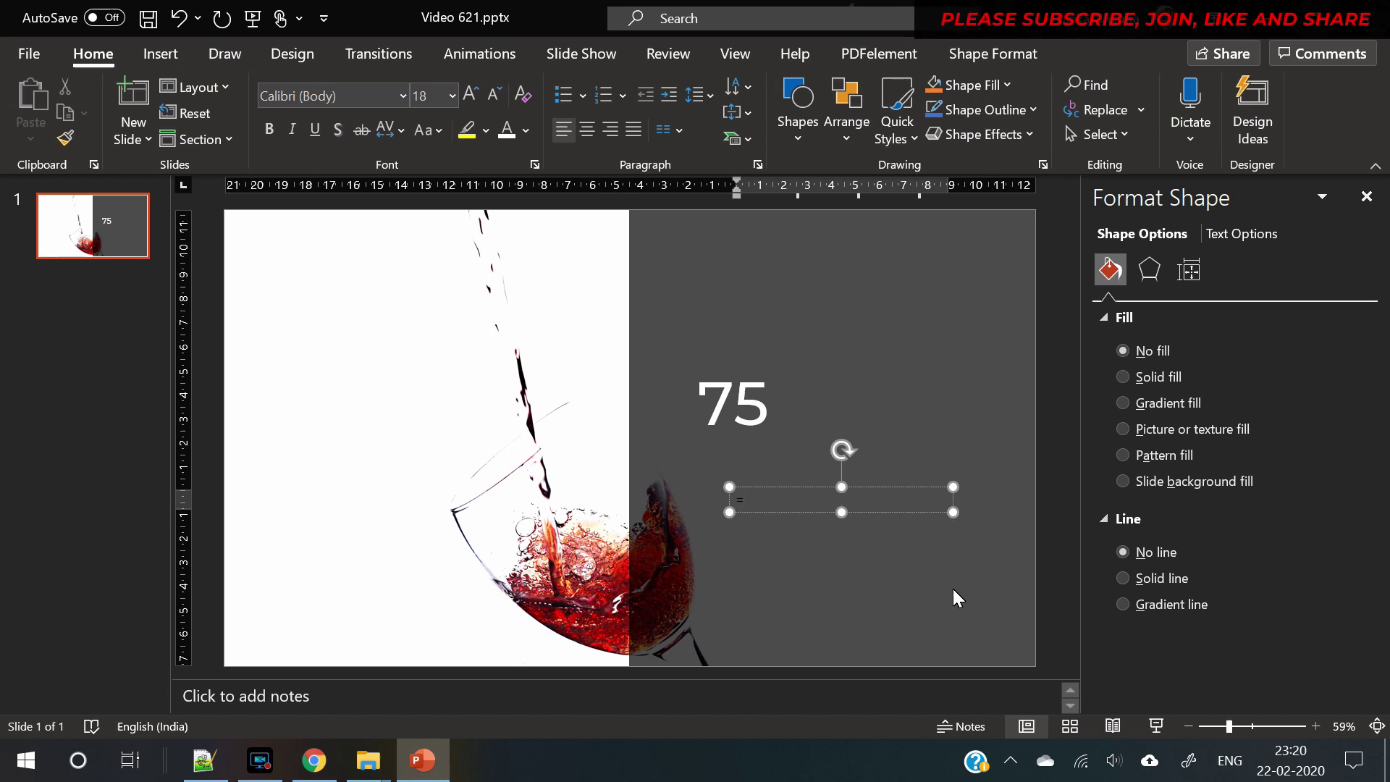
pyautogui.write('=lorem(1)')
pyautogui.press('Return')
pyautogui.hotkey('ctrl', 'a')
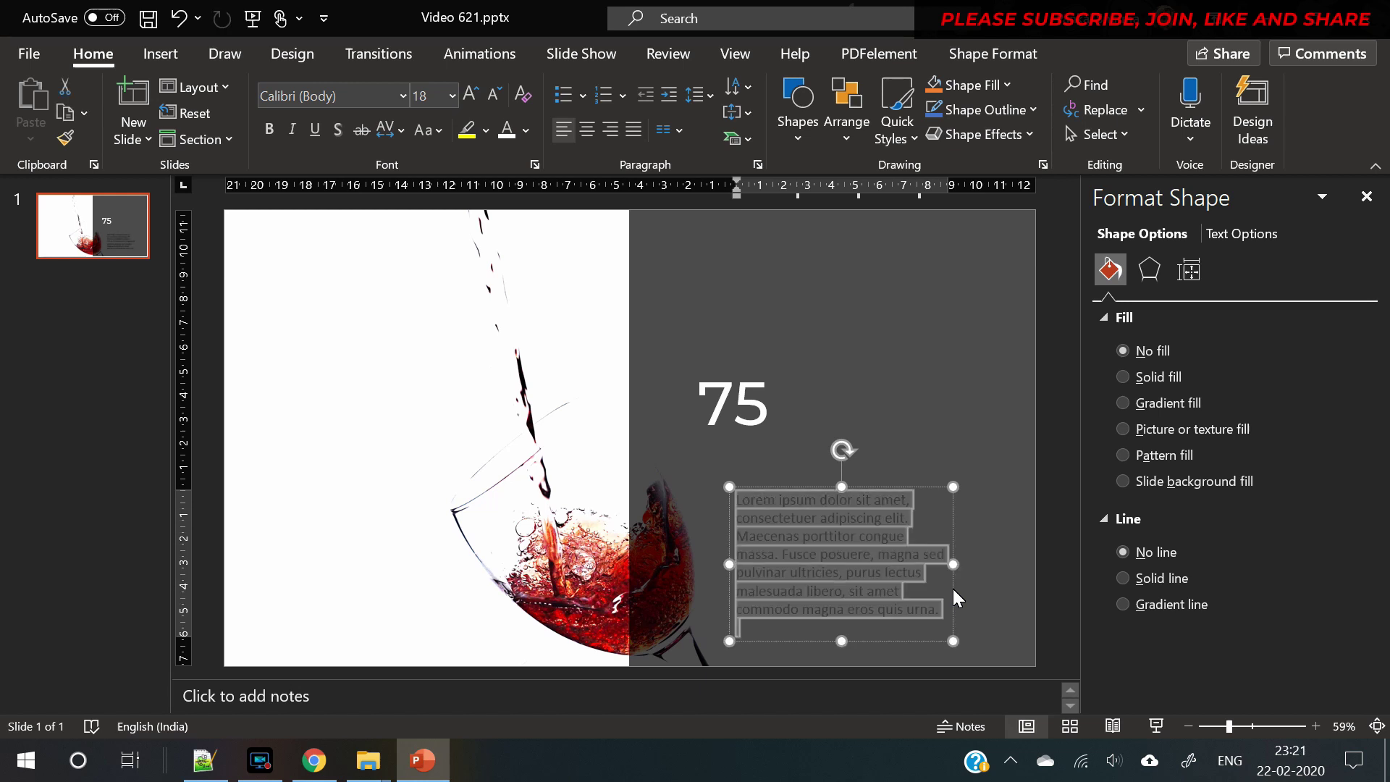
pyautogui.click(374, 92)
pyautogui.write('Montserrat')
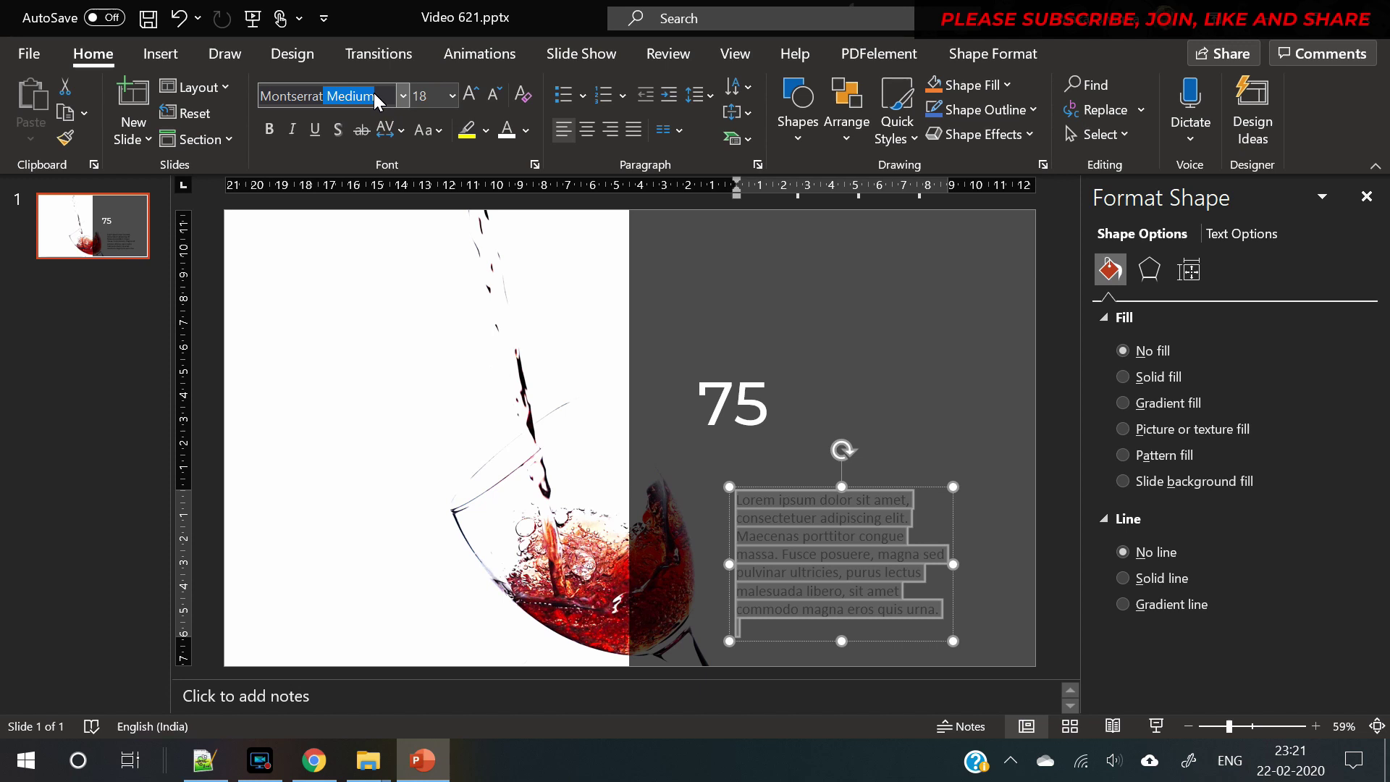
pyautogui.press('BackSpace')
pyautogui.press('Return')
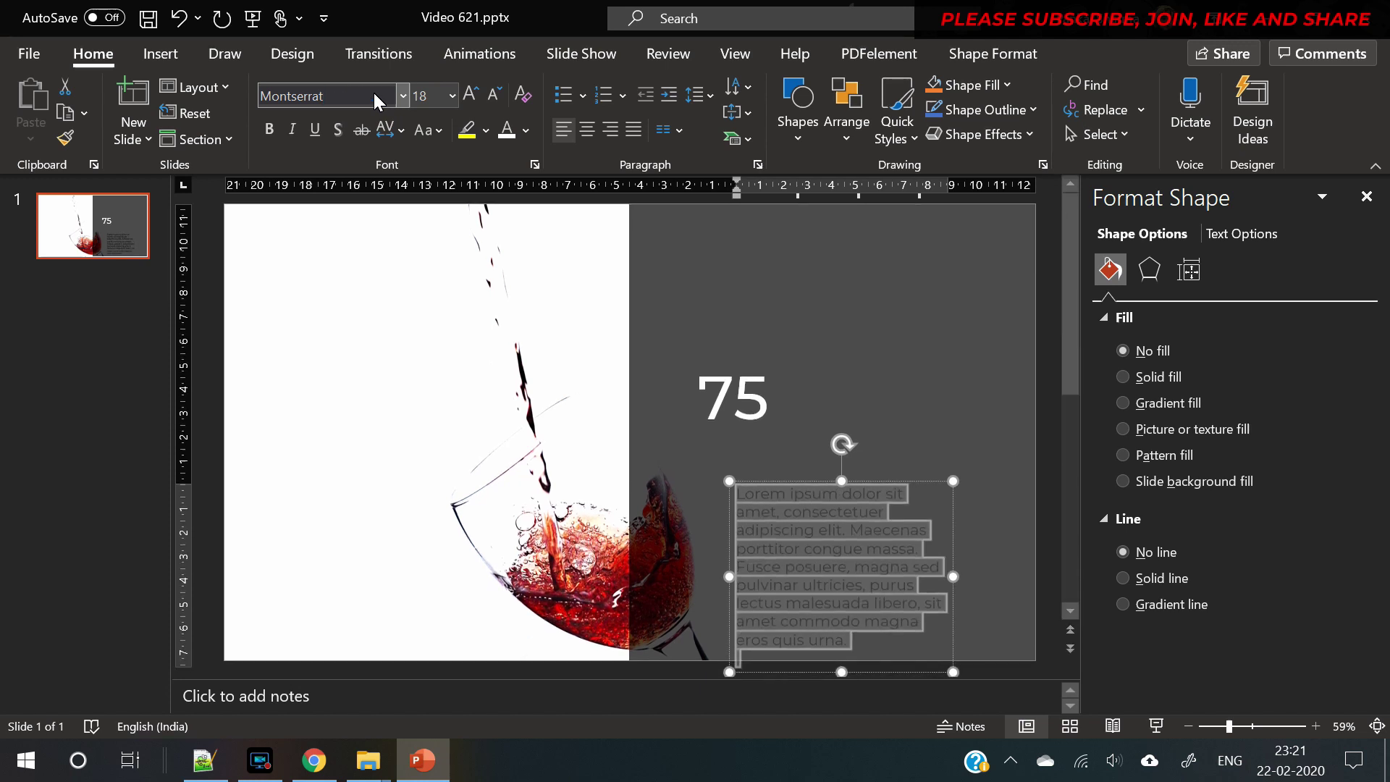
# Step: Shrink the paragraph to 9 pt and turn it white
pyautogui.click(497, 100)
pyautogui.click(497, 99)
pyautogui.click(497, 99)
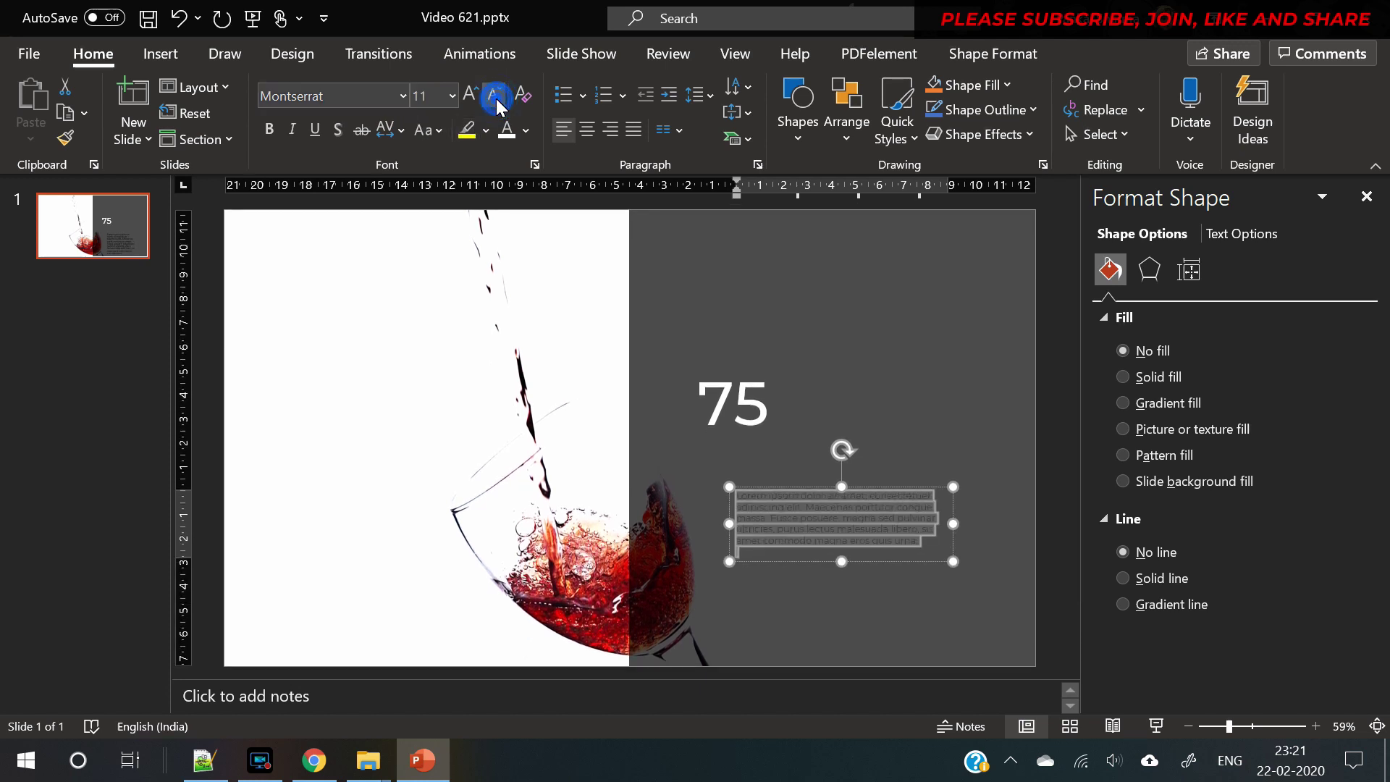
pyautogui.click(497, 100)
pyautogui.click(497, 99)
pyautogui.click(497, 99)
pyautogui.click(506, 130)
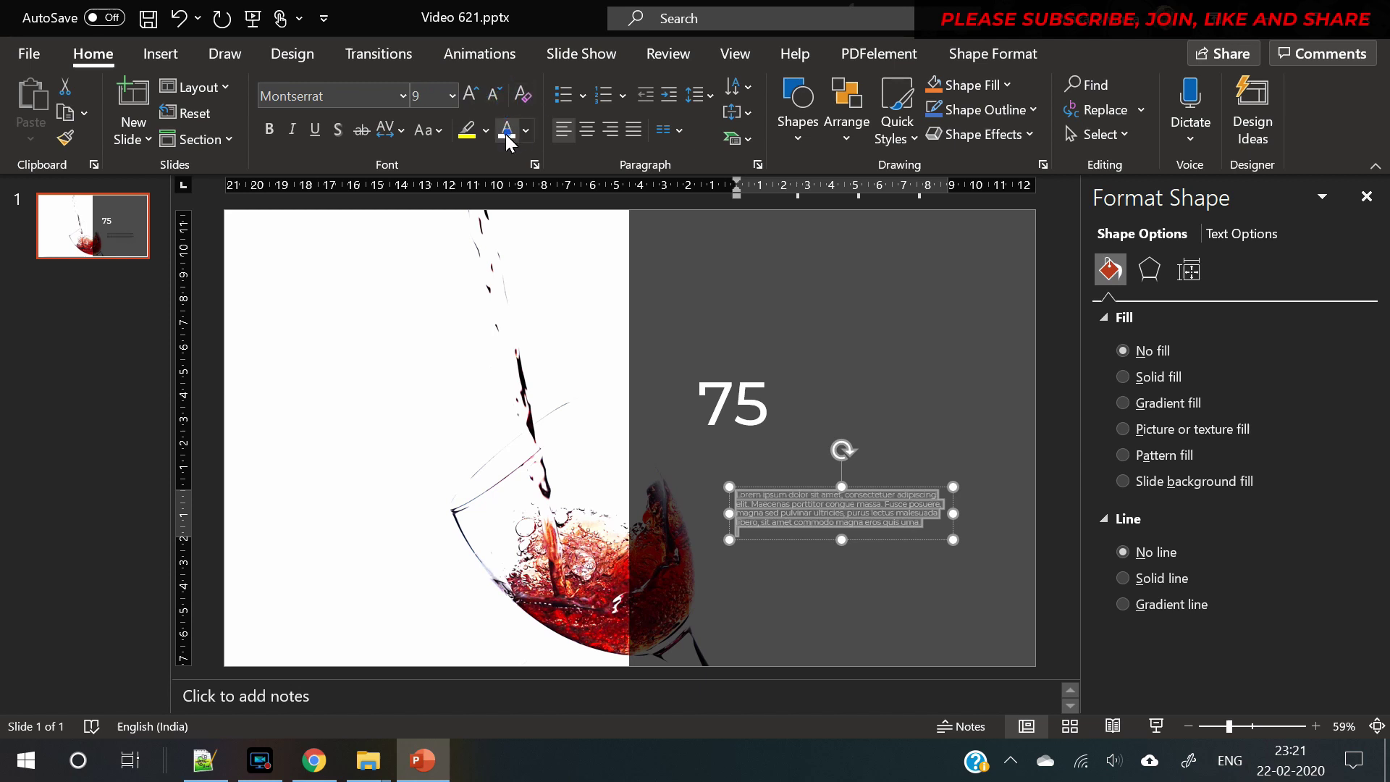
# Step: Justify the paragraph and position it just under the 75
pyautogui.moveTo(918, 489); pyautogui.dragTo(868, 511)
pyautogui.click(632, 133)
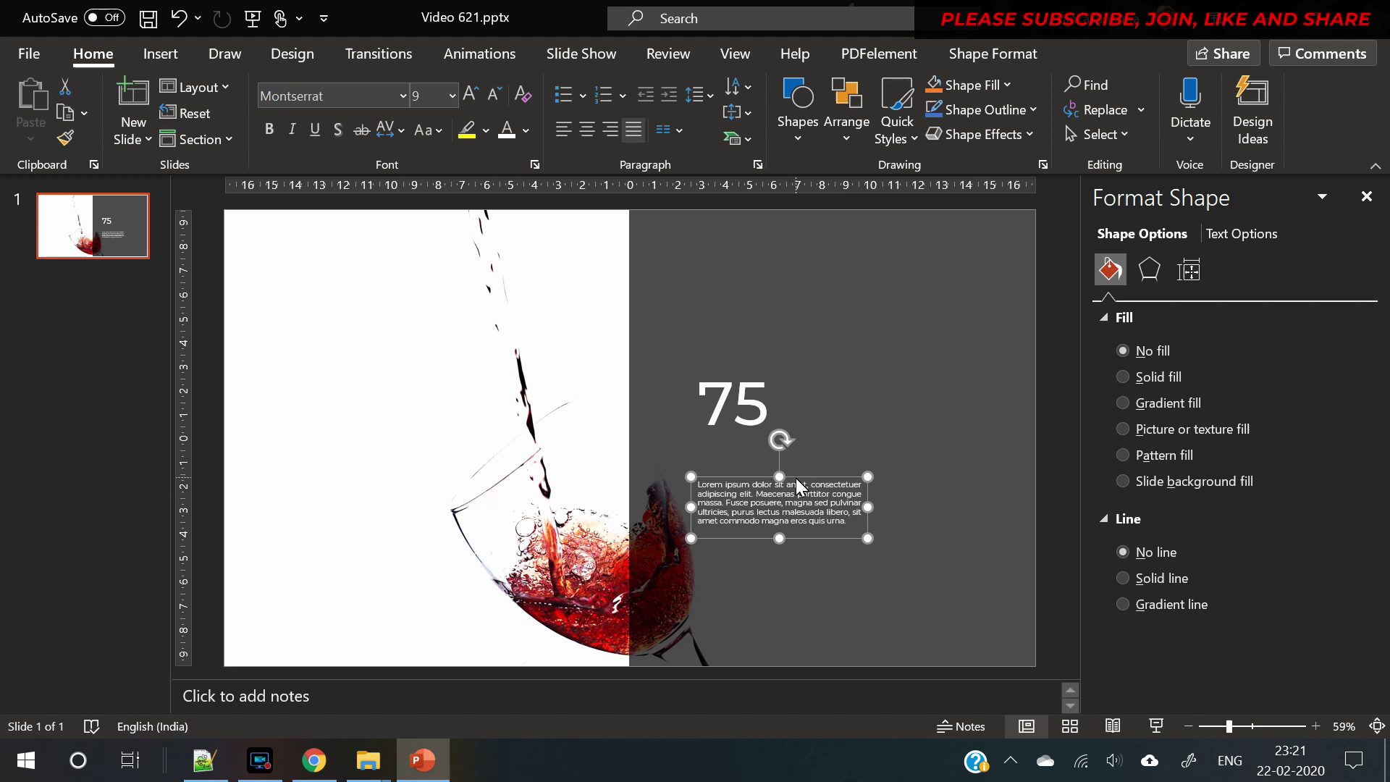
pyautogui.moveTo(796, 478); pyautogui.dragTo(802, 453)
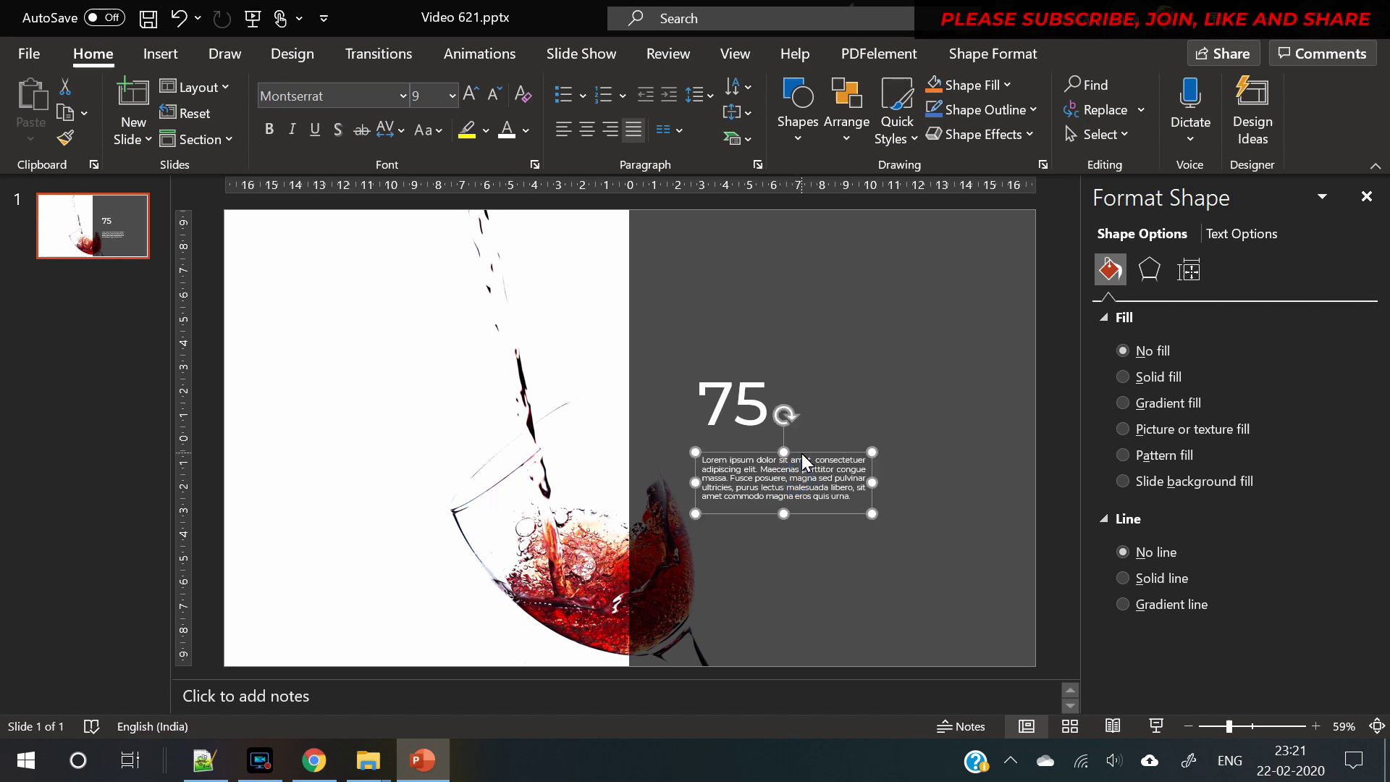
pyautogui.click(1053, 491)
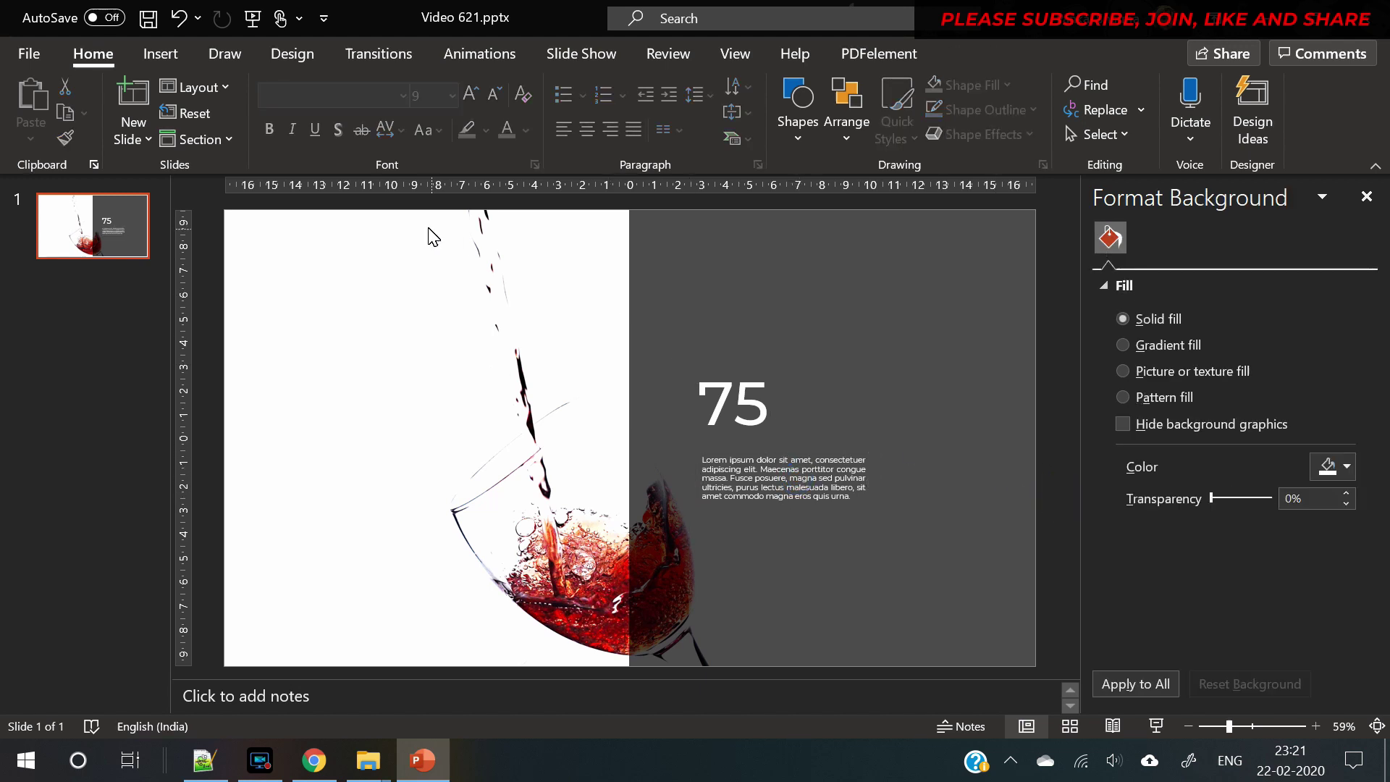
# Step: Draw a white horizontal line across the grey half just above the 75
pyautogui.click(161, 54)
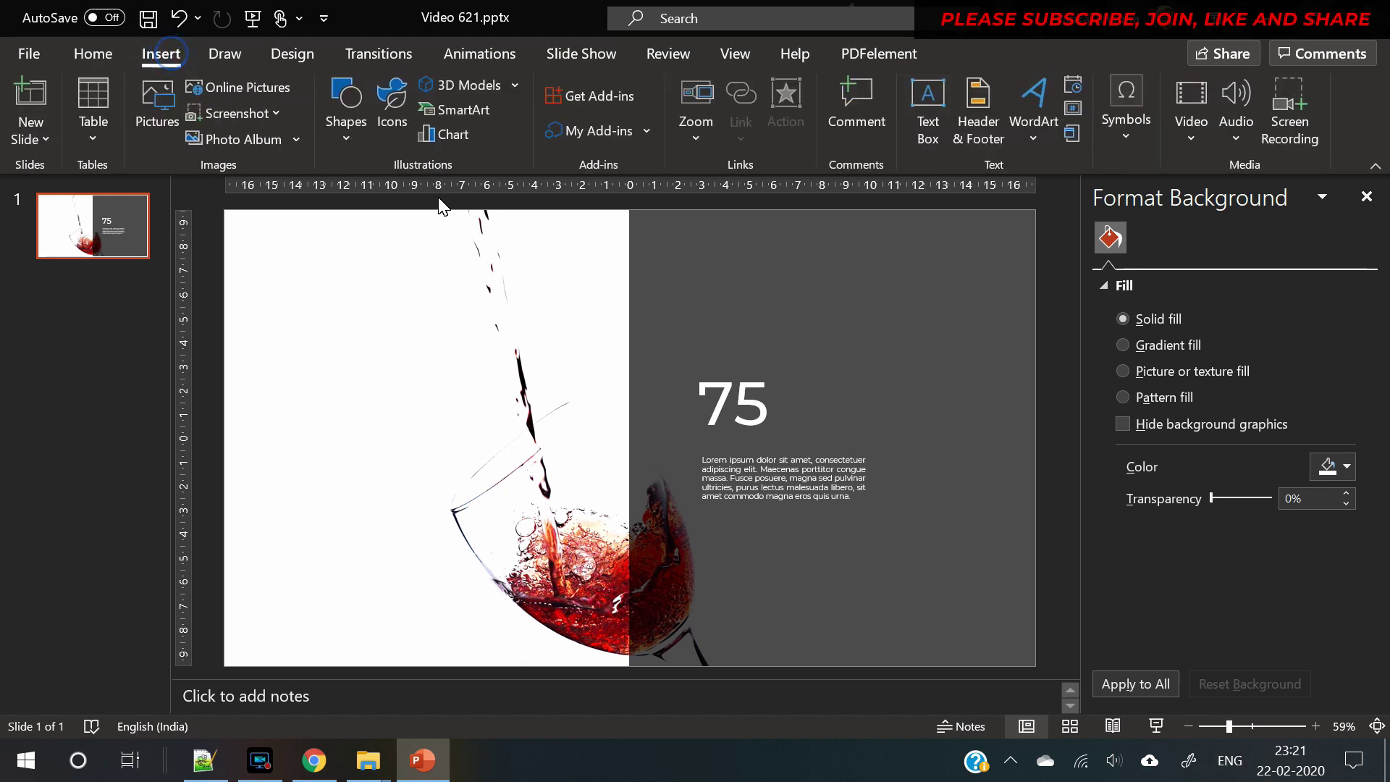
pyautogui.click(343, 122)
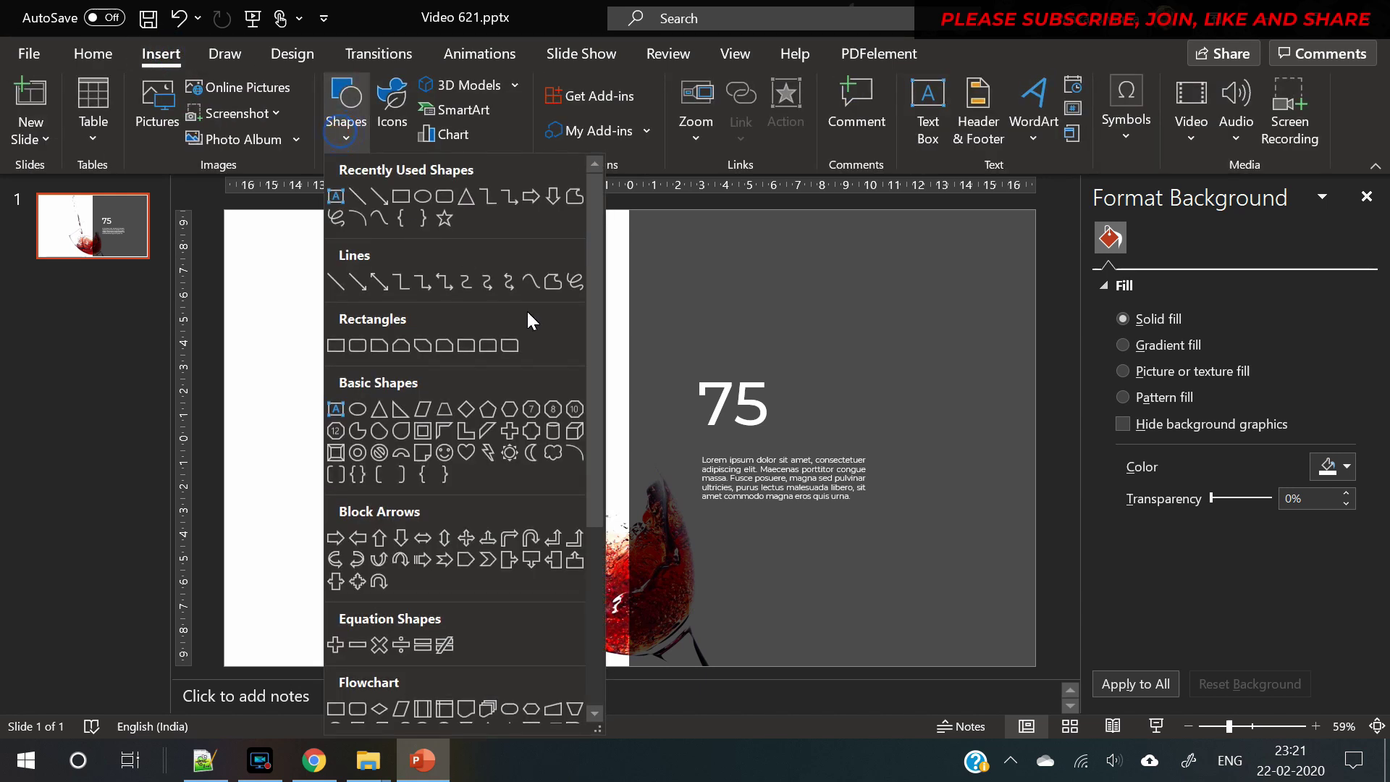
pyautogui.click(359, 194)
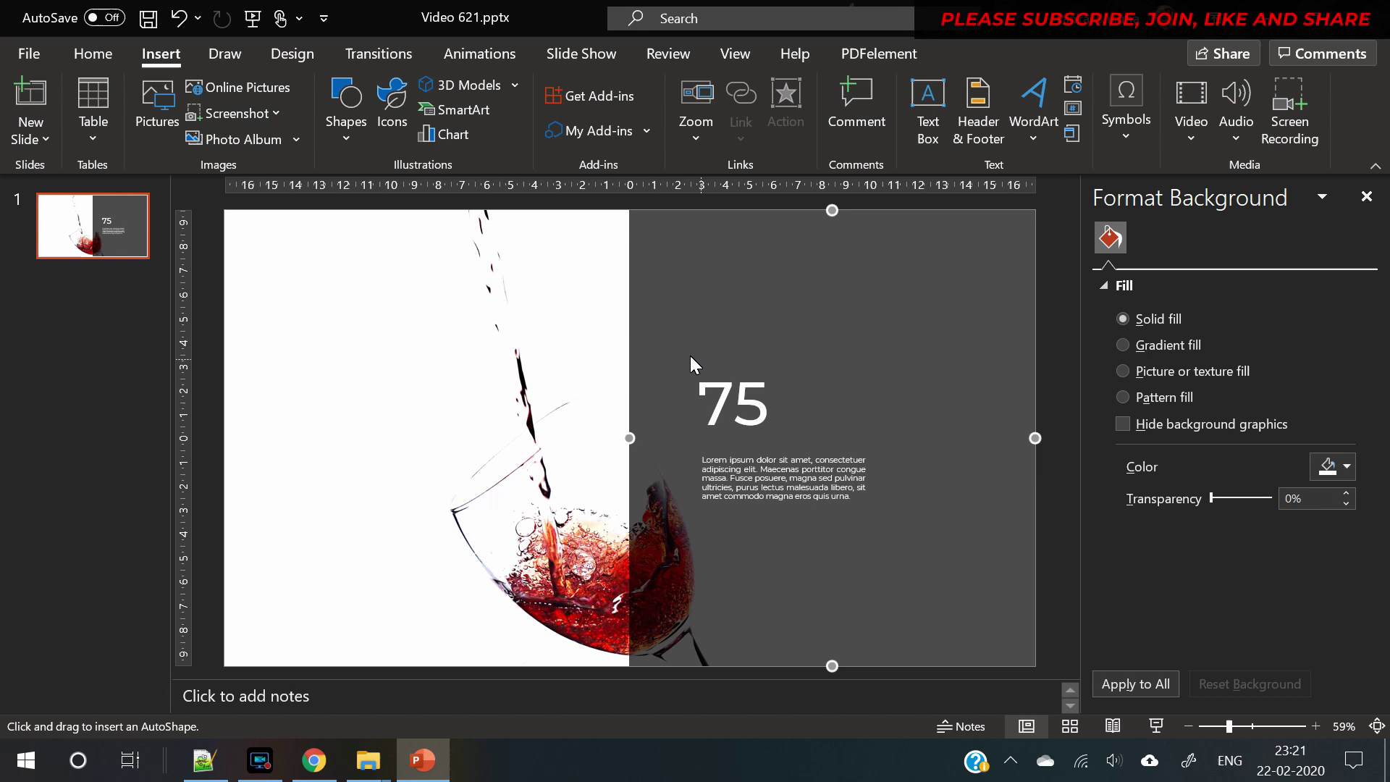
pyautogui.moveTo(690, 355); pyautogui.dragTo(864, 257)
pyautogui.moveTo(962, 358); pyautogui.dragTo(967, 358)
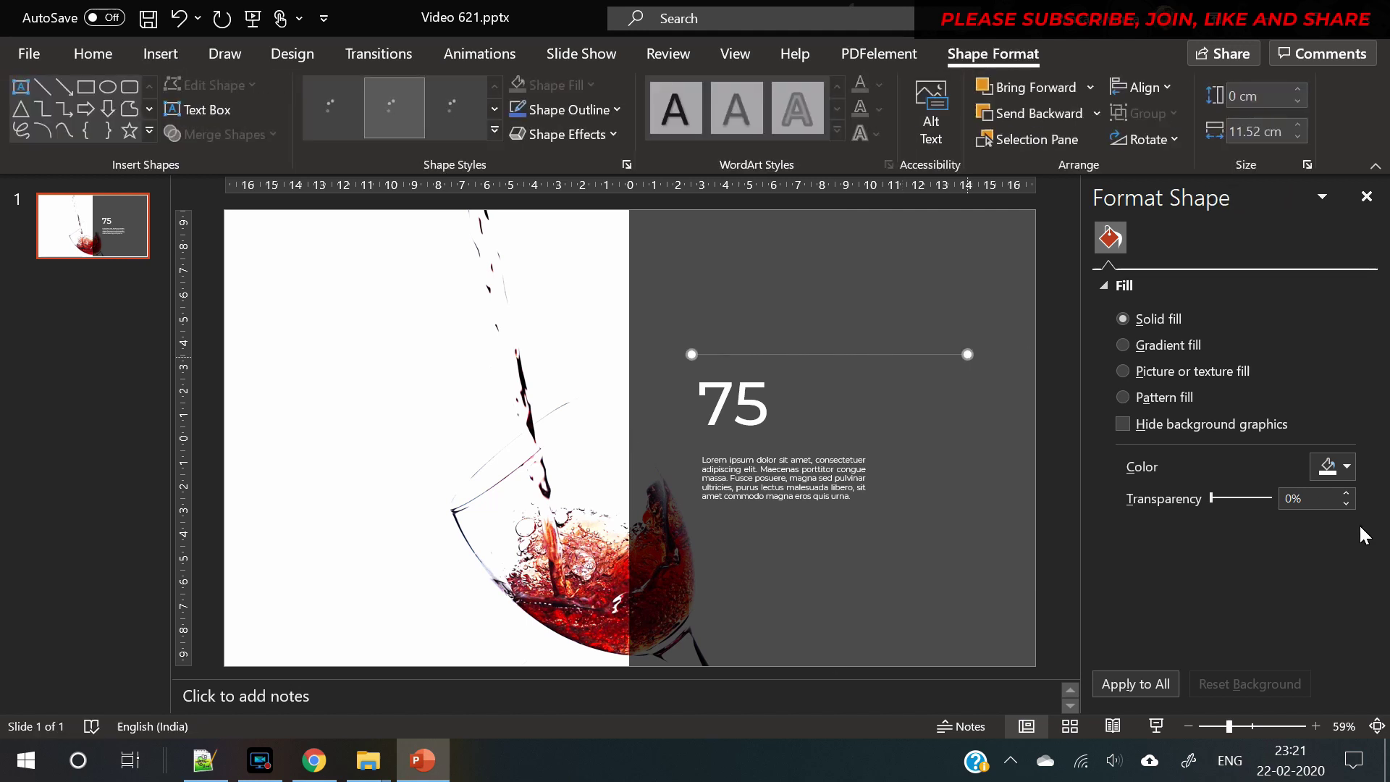
pyautogui.click(1345, 412)
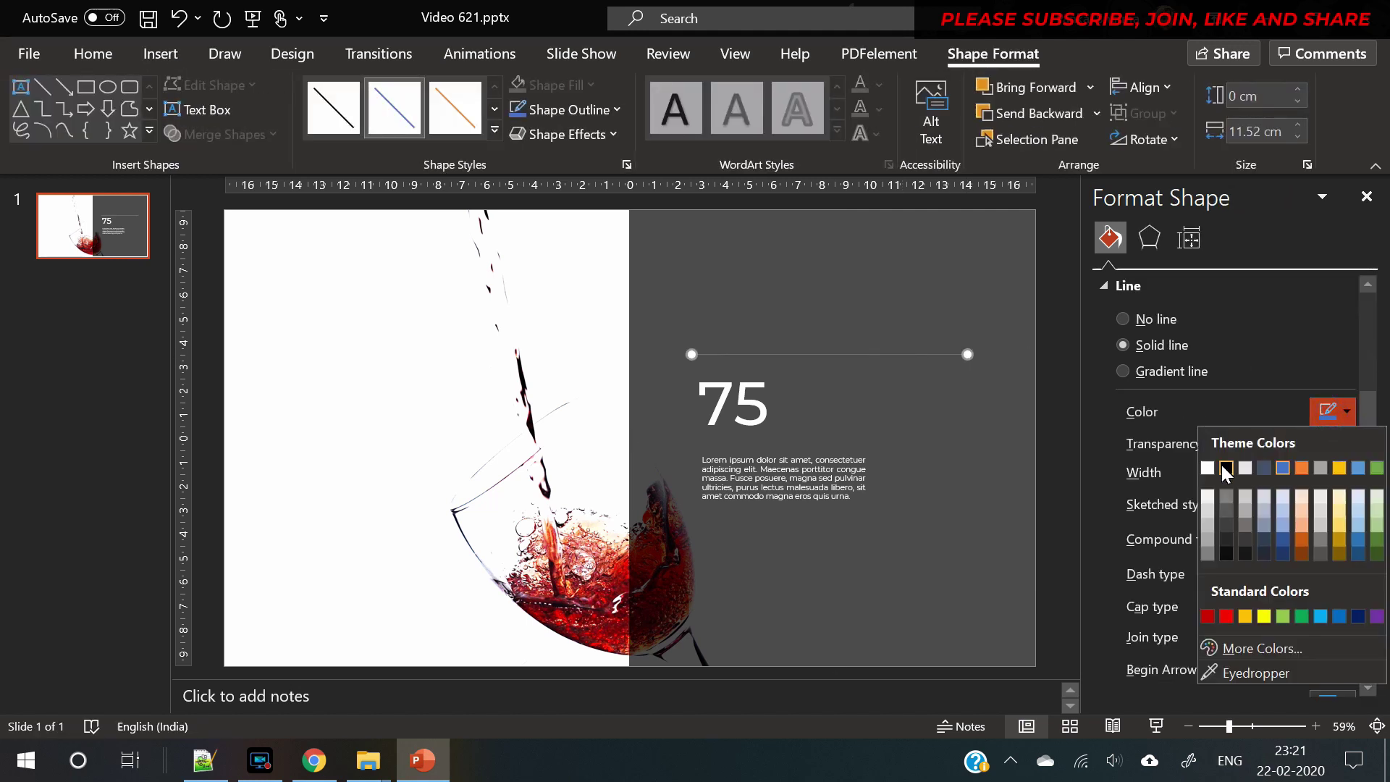
pyautogui.click(1208, 467)
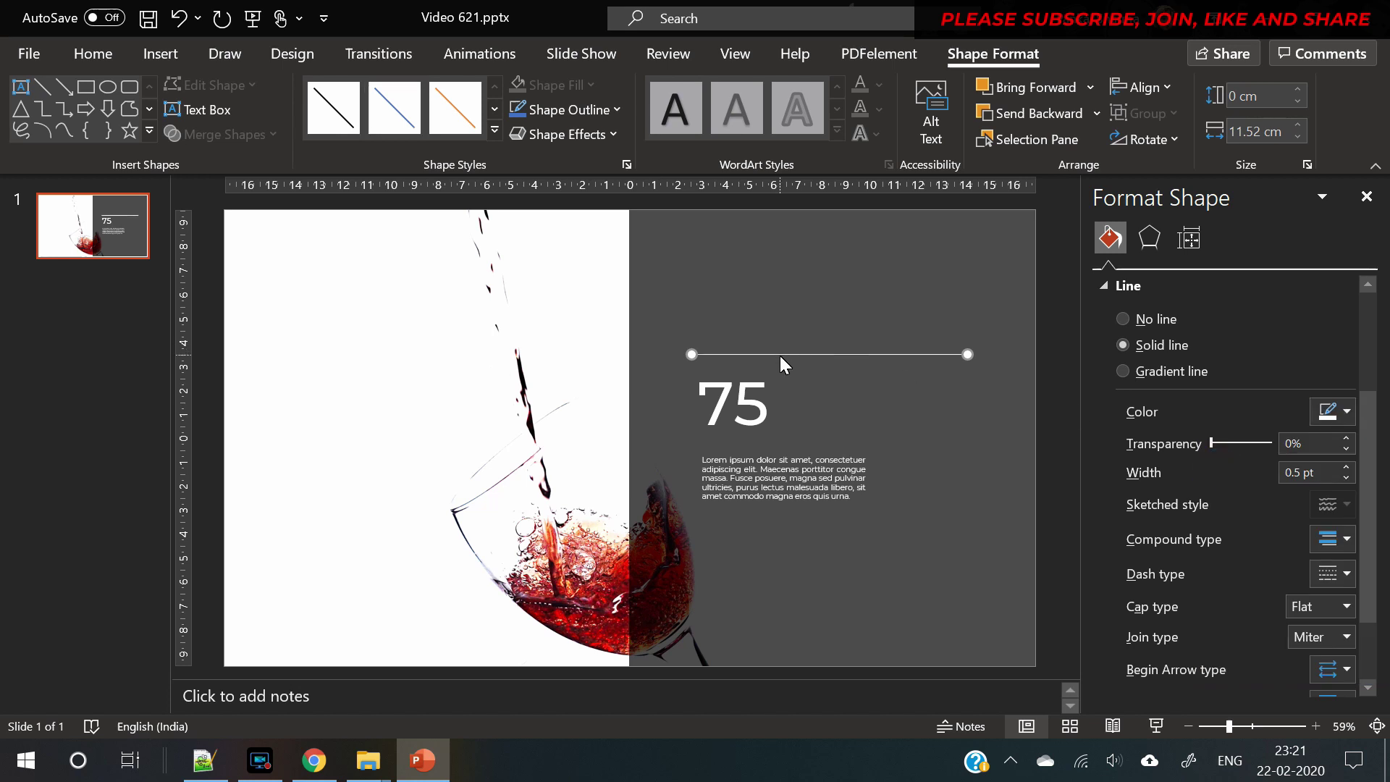
pyautogui.moveTo(779, 355)
pyautogui.mouseDown()
pyautogui.moveTo(821, 510)
pyautogui.moveTo(801, 536)
pyautogui.moveTo(776, 374)
pyautogui.moveTo(789, 360)
pyautogui.mouseUp()
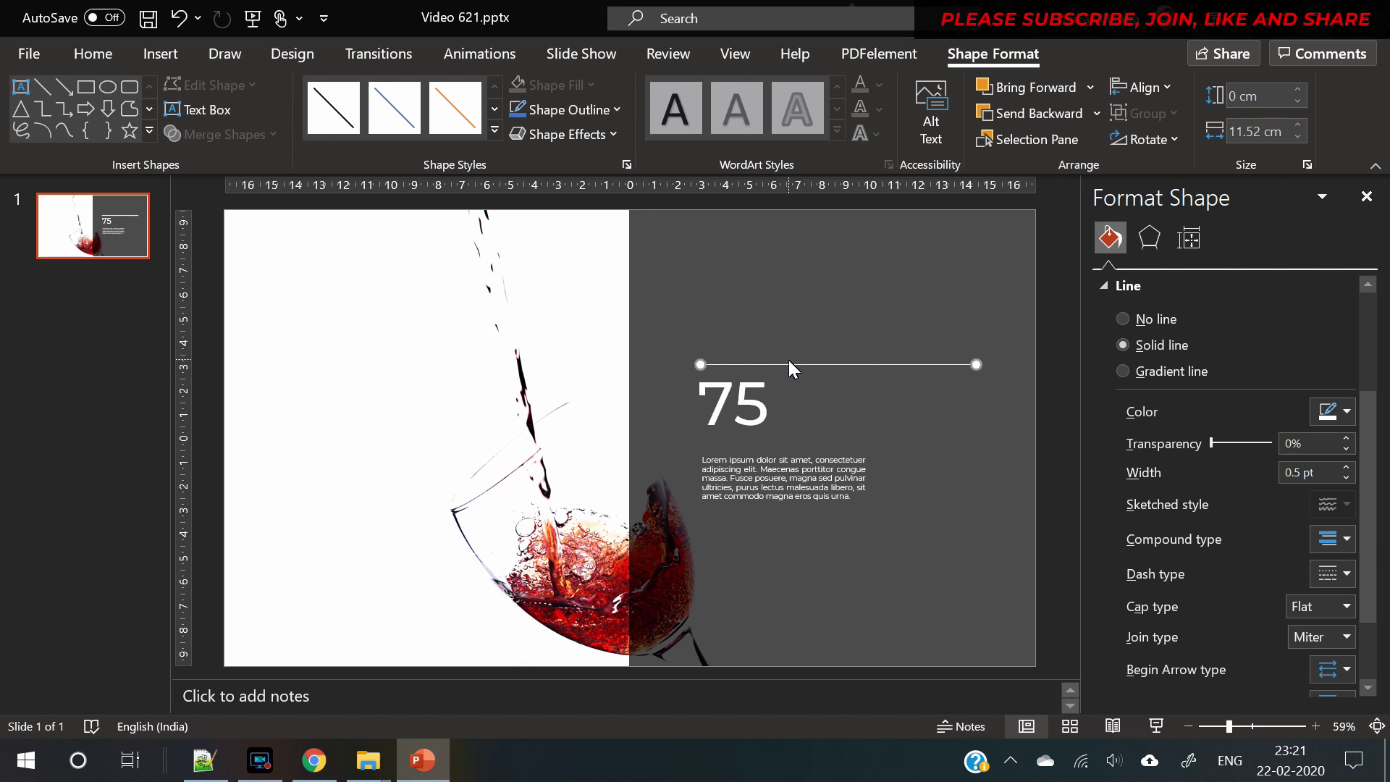
# Step: Duplicate the line, rotate the copy 90° left, and place it vertically right of the paragraph
pyautogui.hotkey('ctrl', 'd')
pyautogui.click(1150, 139)
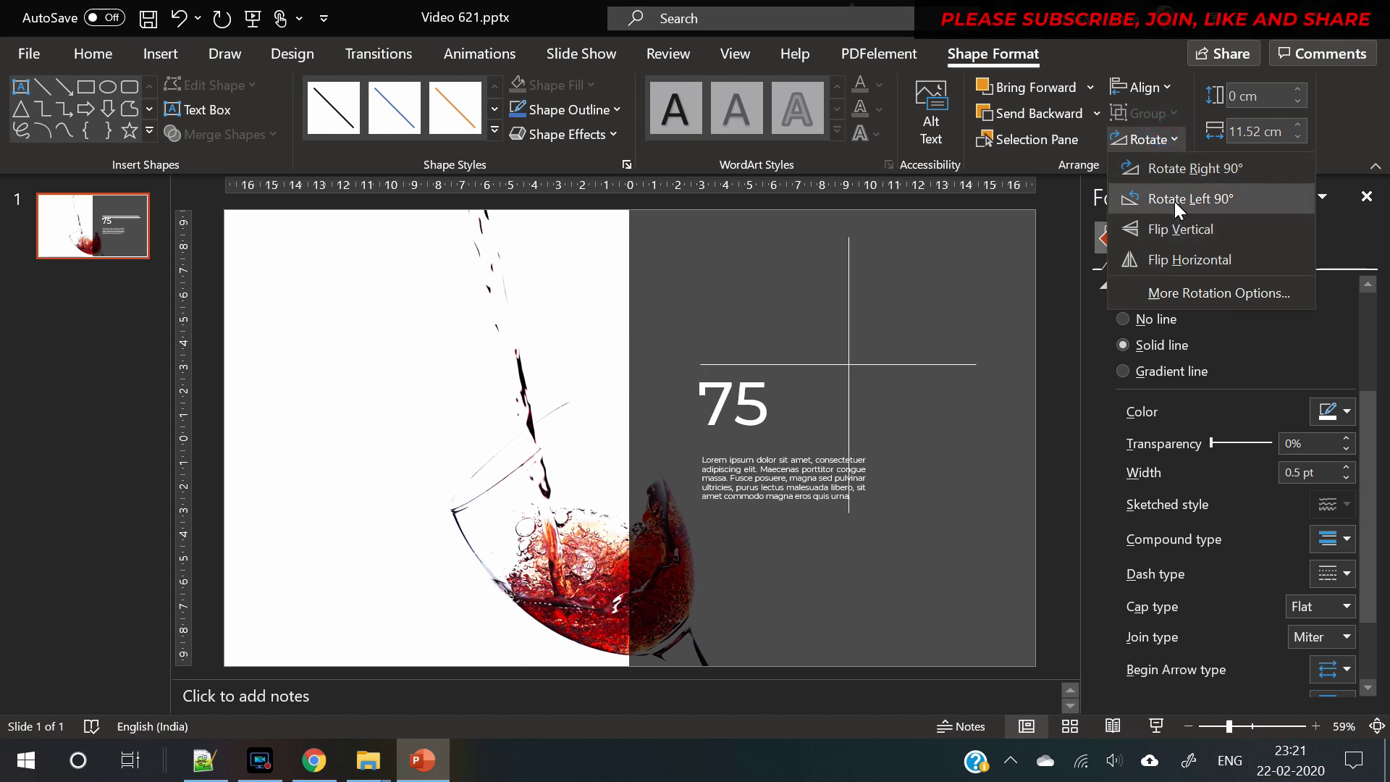
pyautogui.click(1175, 202)
pyautogui.moveTo(848, 416); pyautogui.dragTo(884, 511)
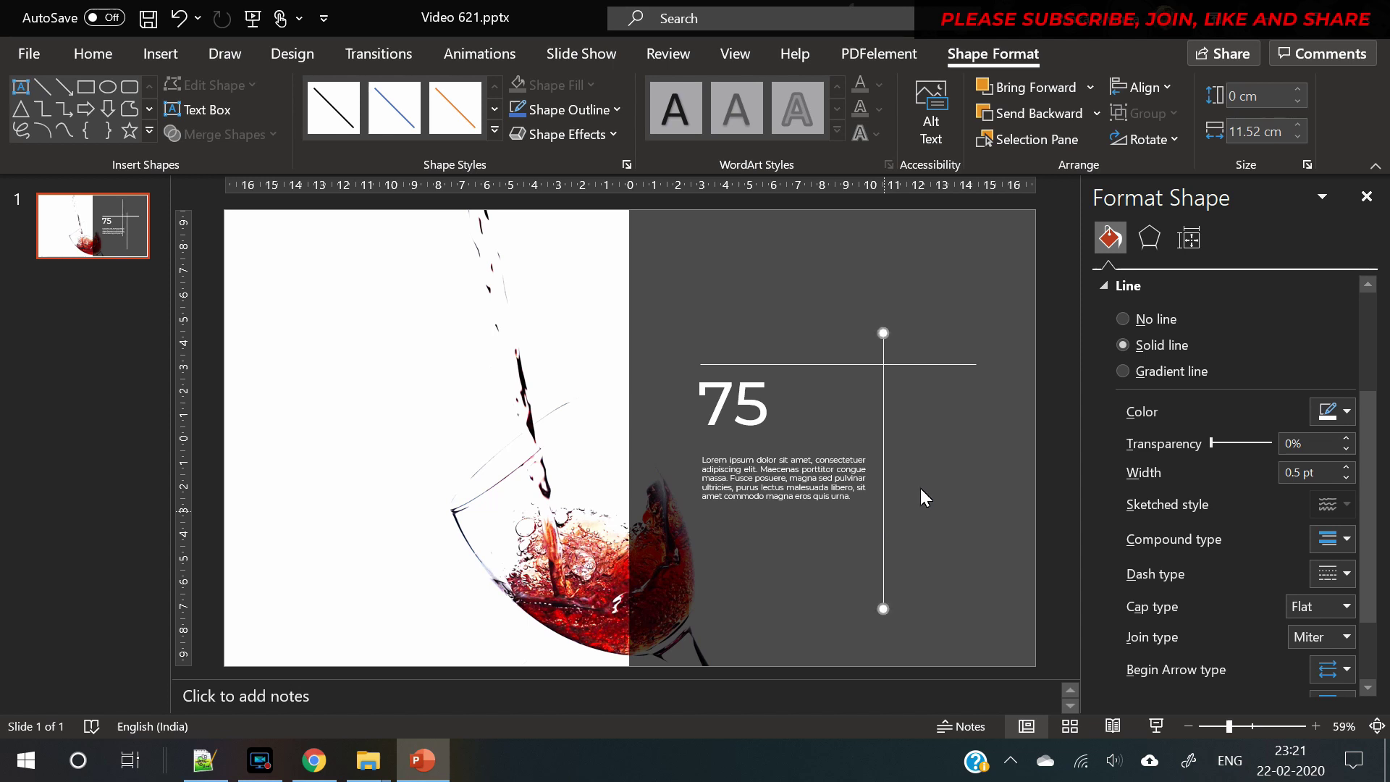
pyautogui.click(1055, 465)
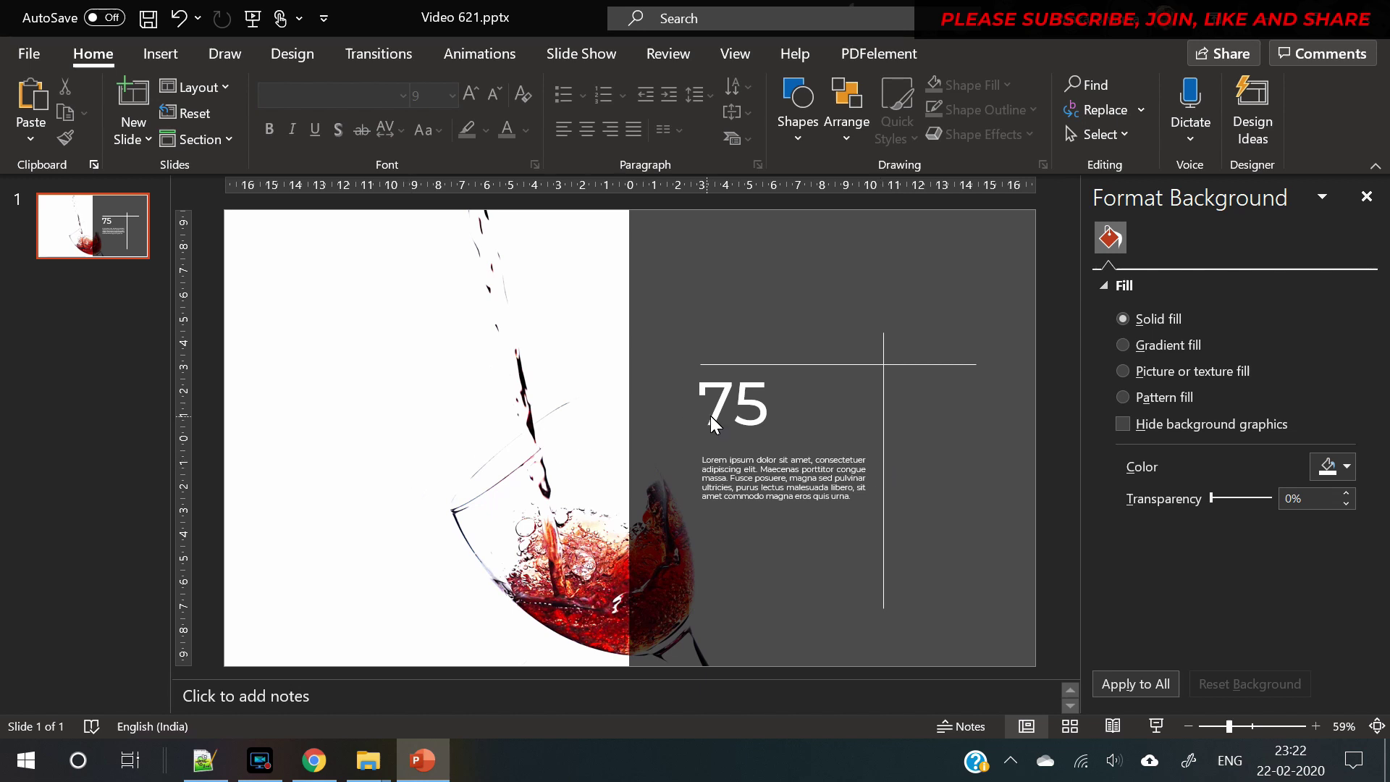
# Step: Recolour the 7 in '75' with a red eyedropper-sampled from the wine, leaving the 5 white
pyautogui.click(727, 401)
pyautogui.moveTo(727, 402); pyautogui.dragTo(696, 400)
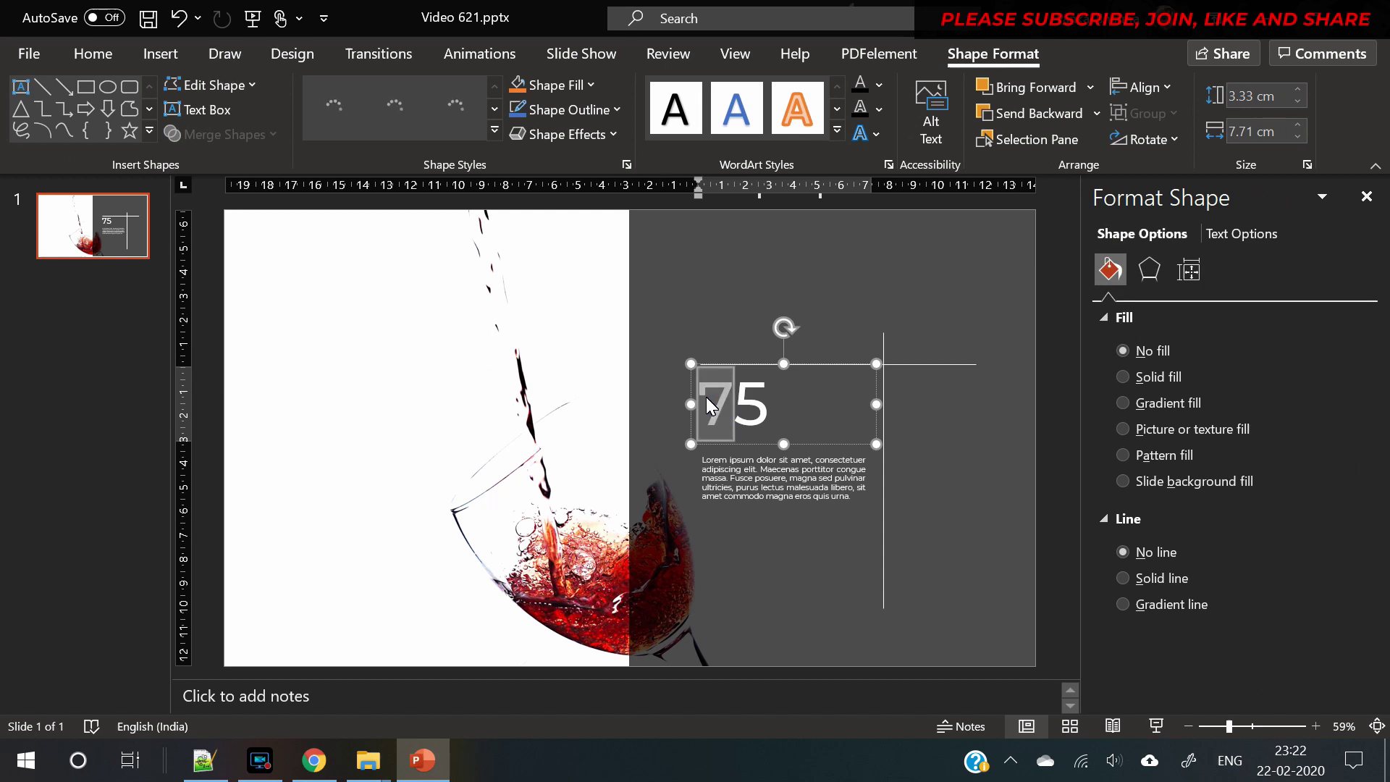
pyautogui.click(86, 50)
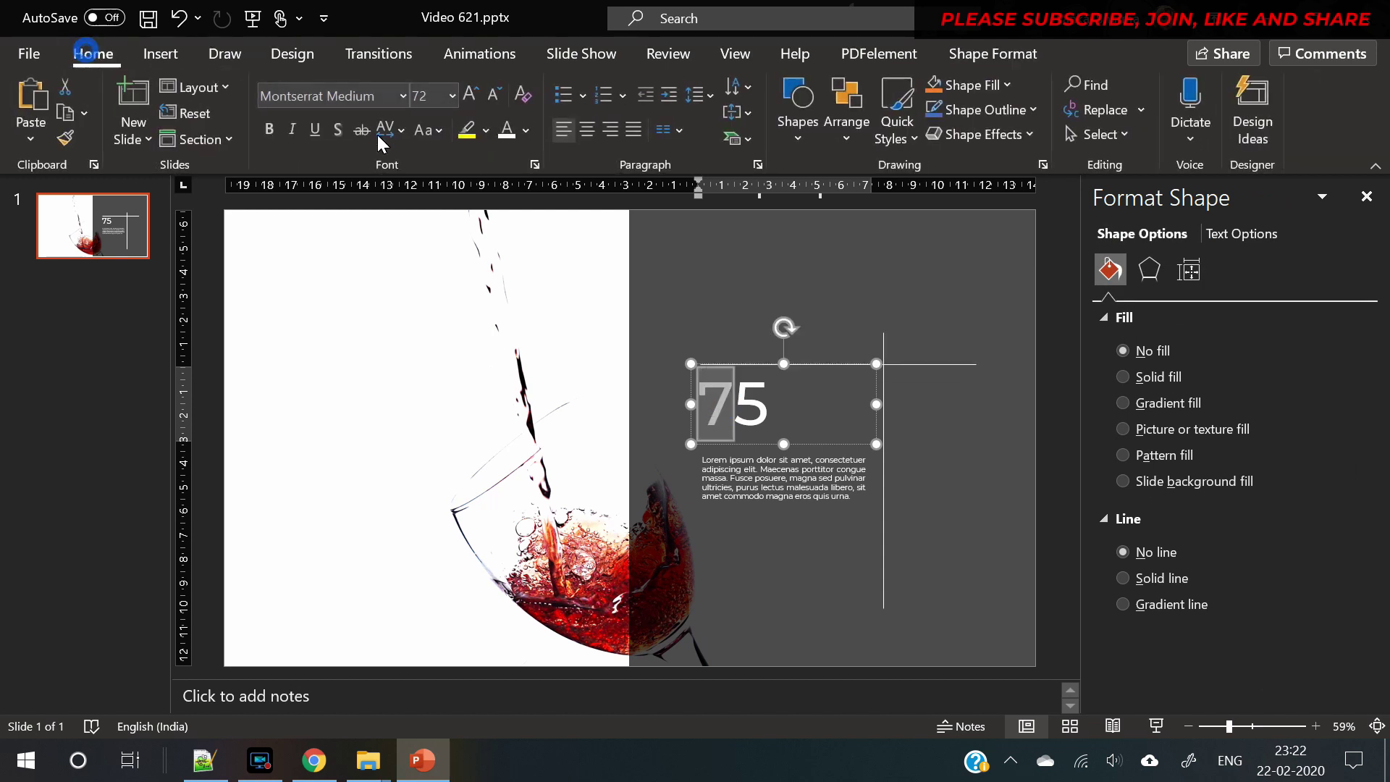
pyautogui.click(528, 131)
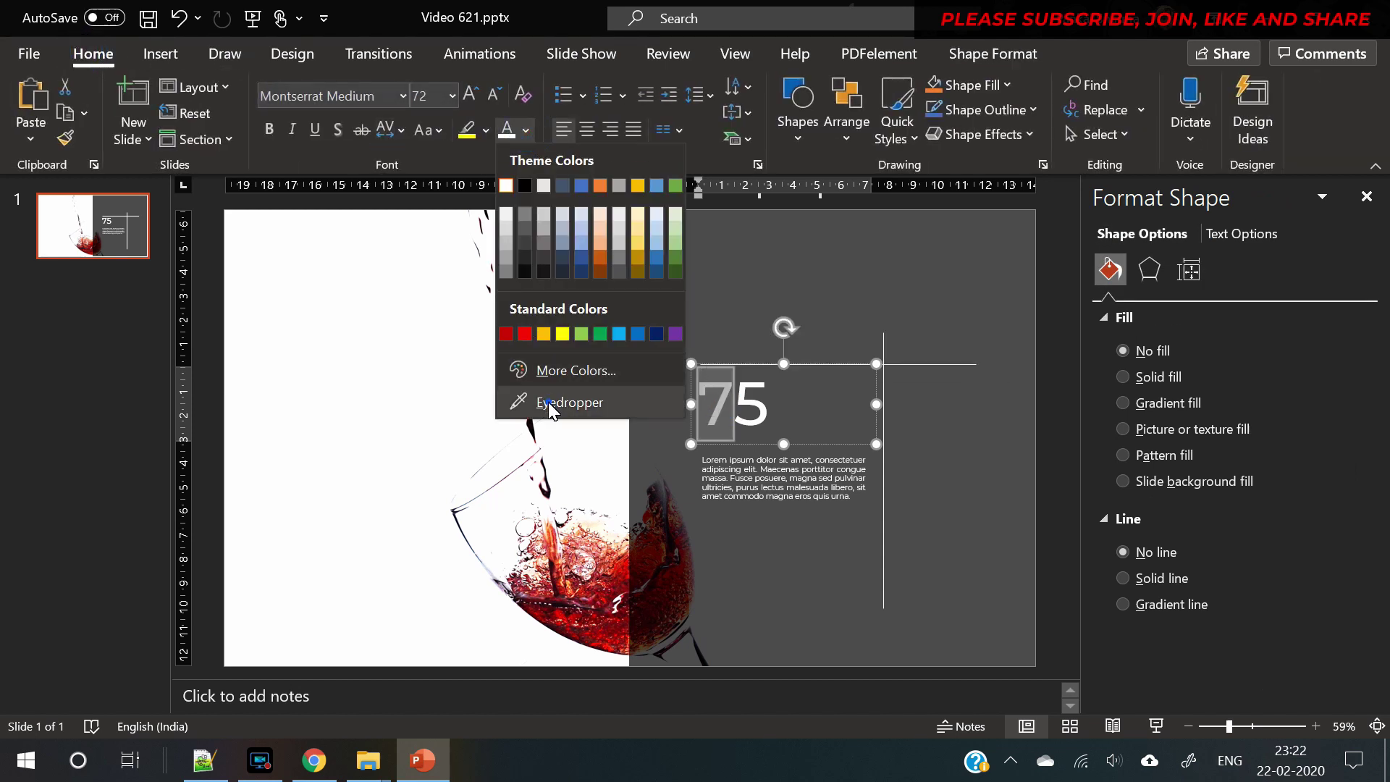
pyautogui.click(549, 401)
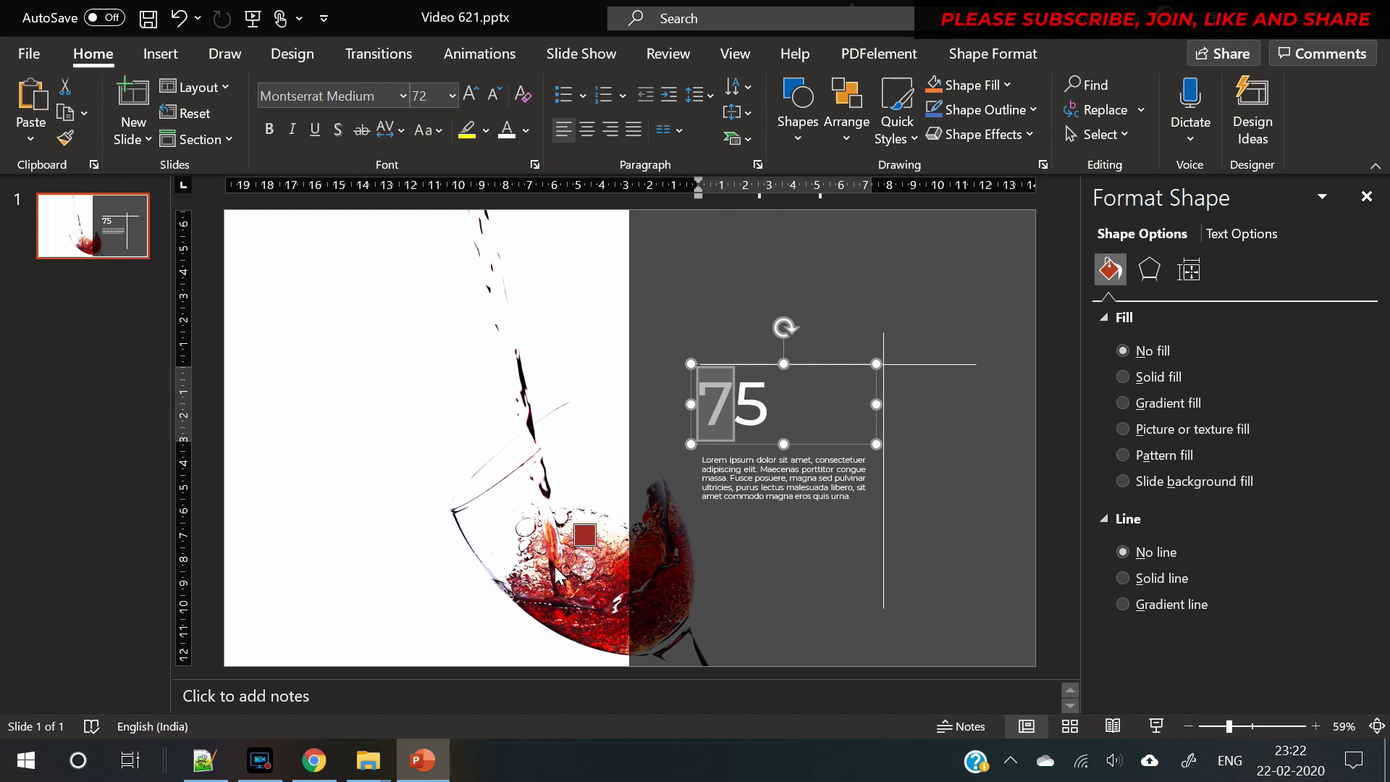
pyautogui.click(556, 570)
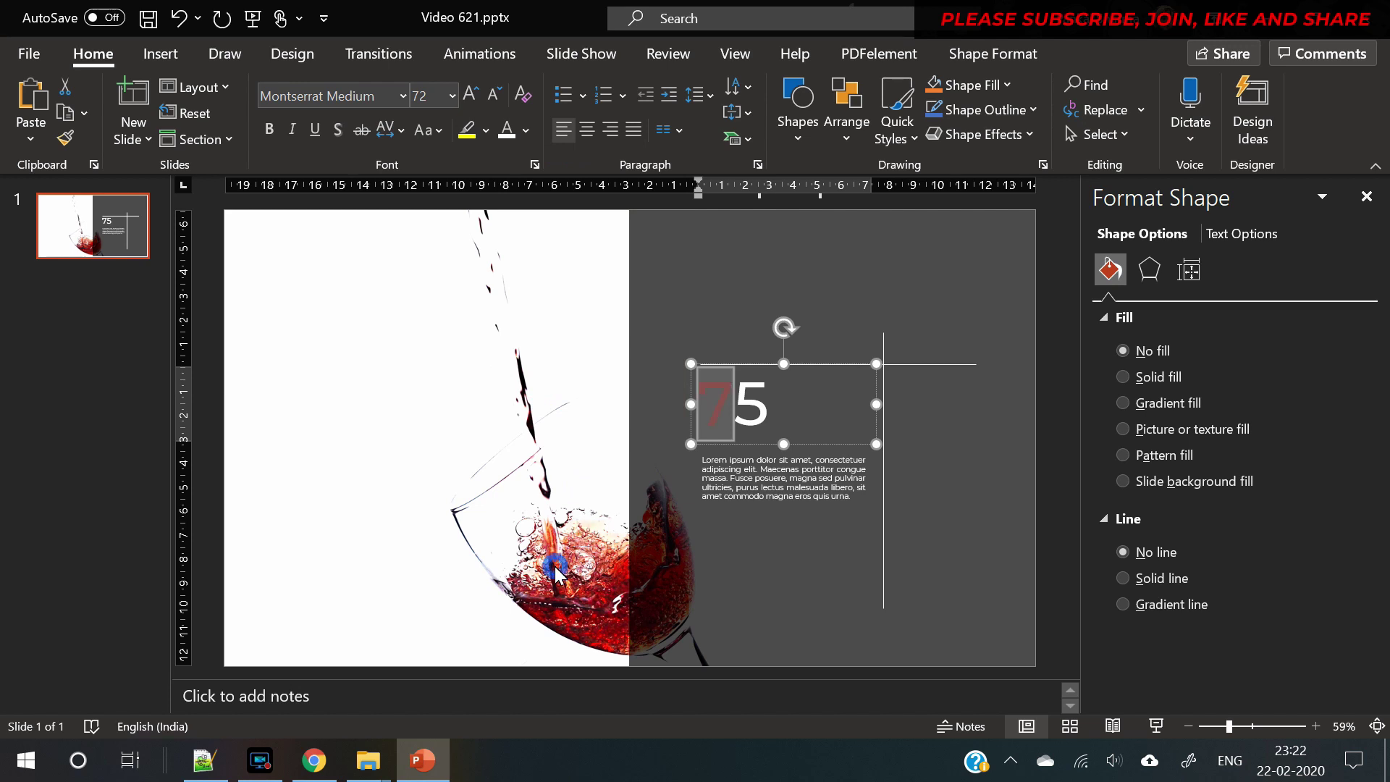
pyautogui.click(527, 130)
pyautogui.click(553, 458)
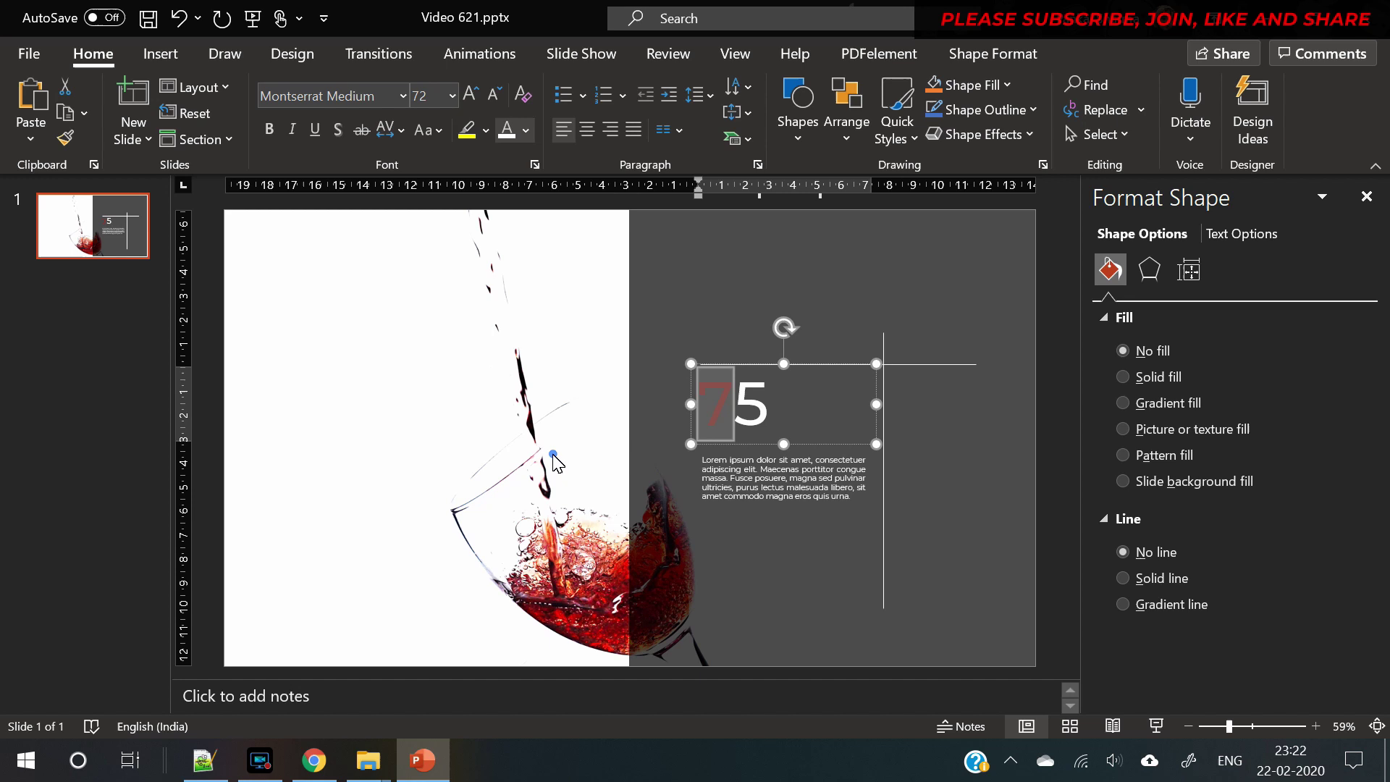
pyautogui.click(543, 567)
pyautogui.click(309, 508)
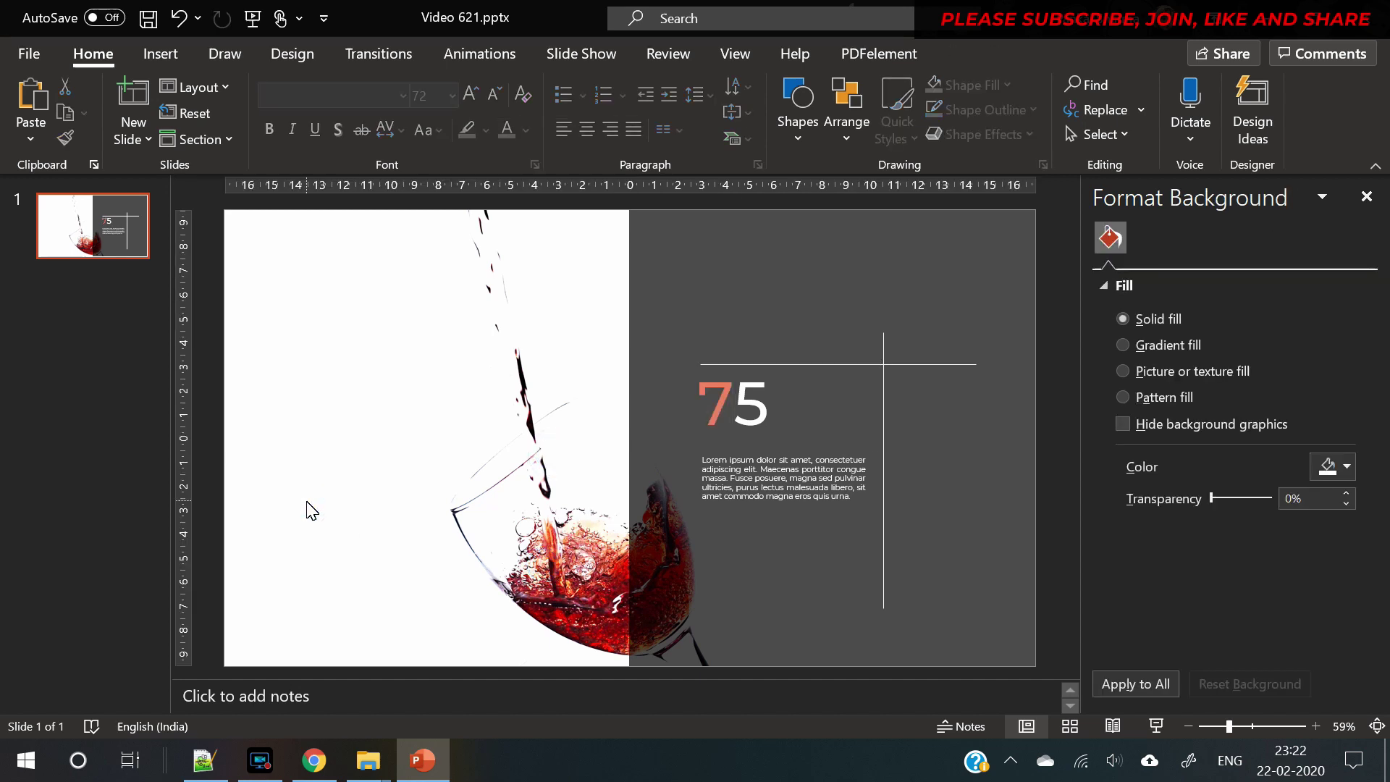
# Step: Add a 'Creative Venus' text box at the slide's top left in Montserrat
pyautogui.click(178, 65)
pyautogui.click(928, 108)
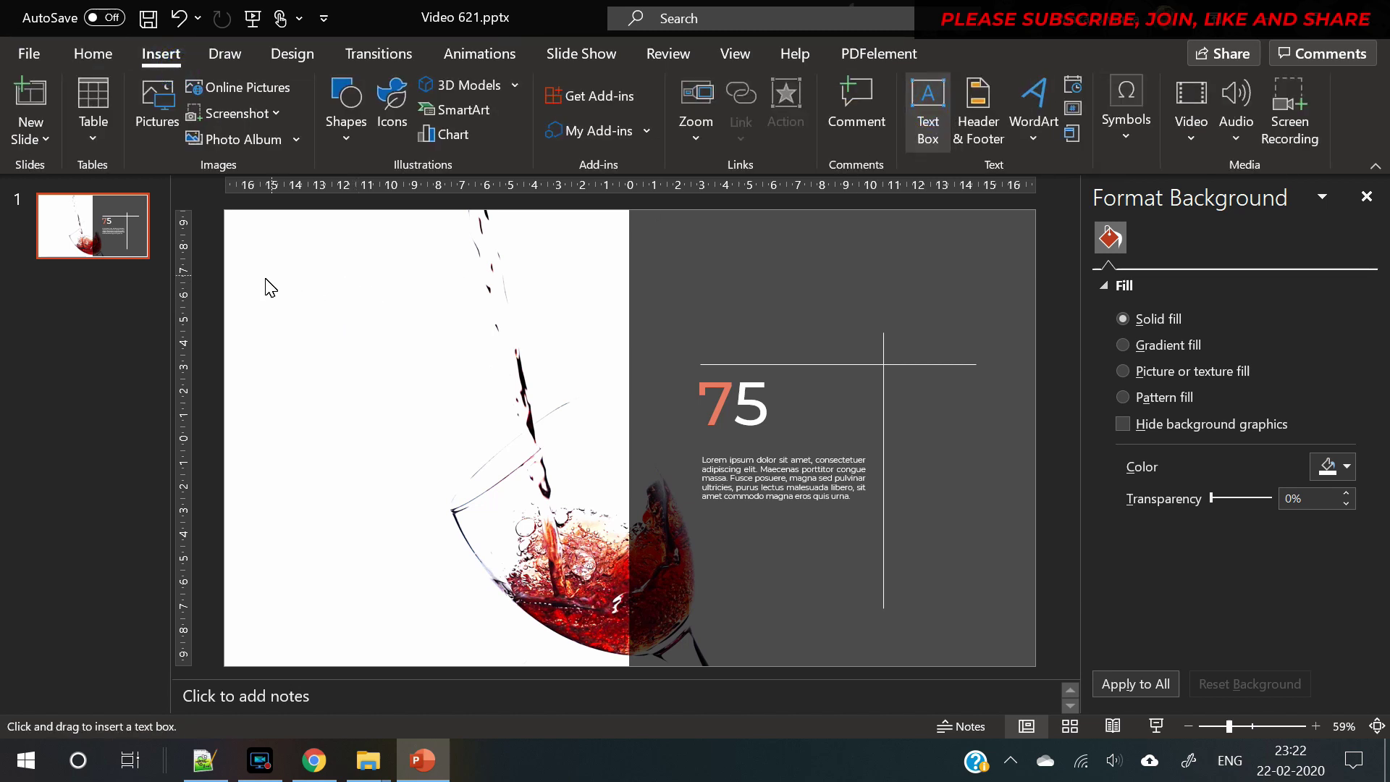
pyautogui.moveTo(254, 273); pyautogui.dragTo(405, 347)
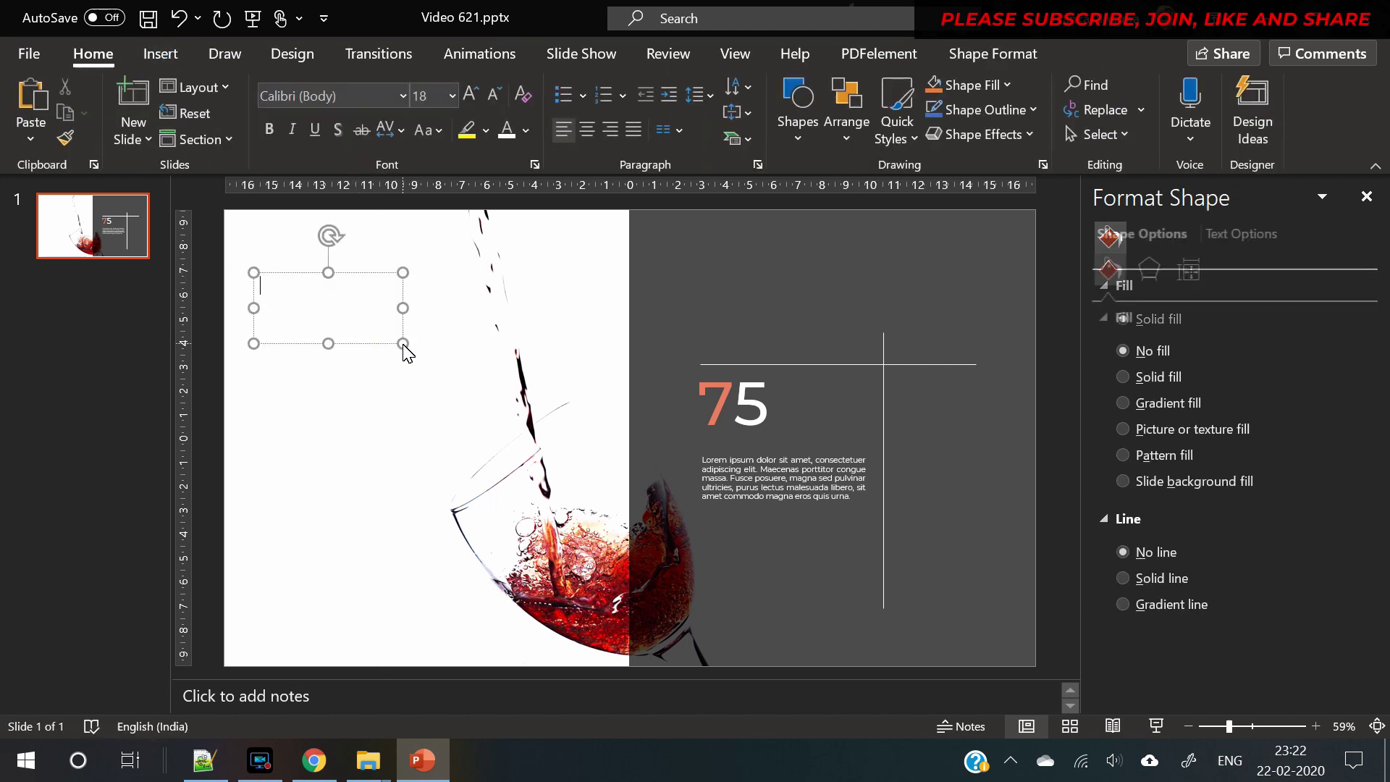
pyautogui.write('Creative')
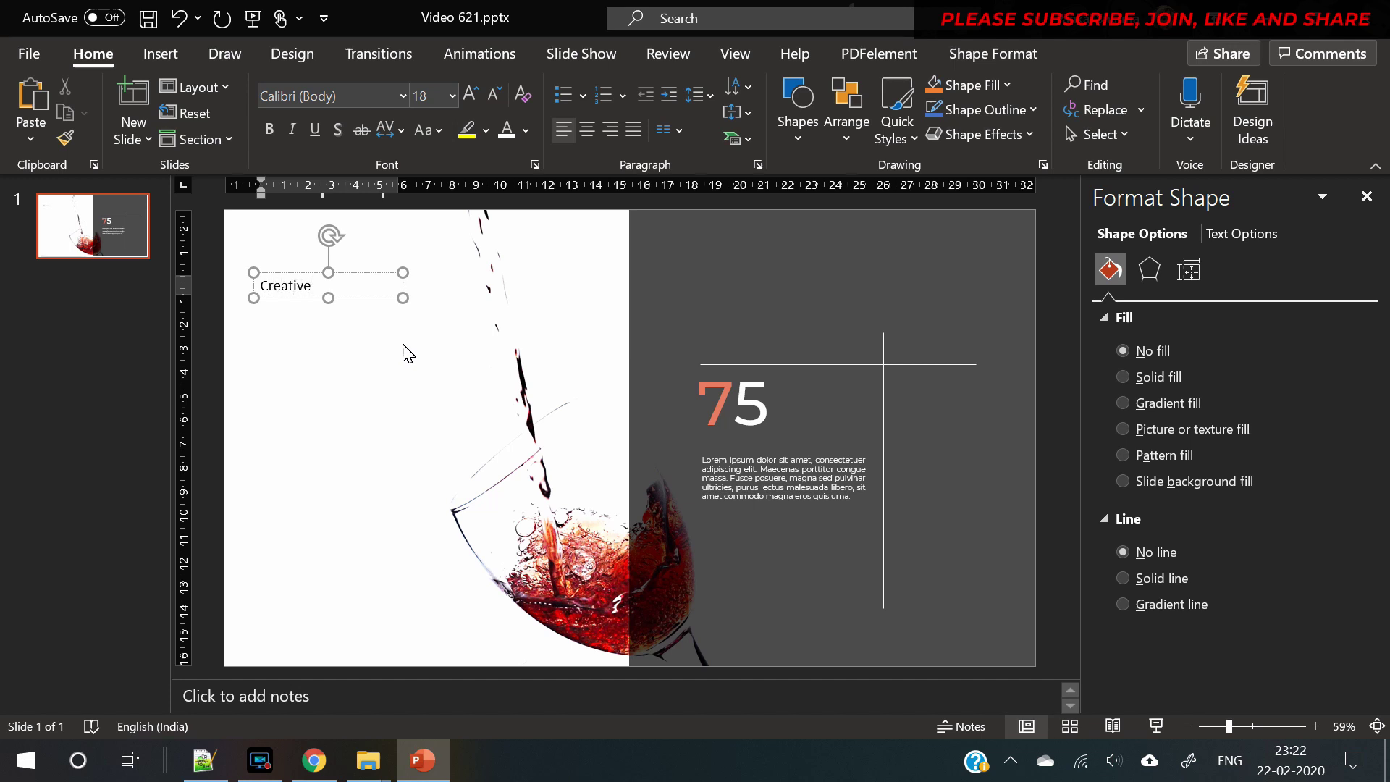
pyautogui.write(' Venus')
pyautogui.hotkey('ctrl', 'a')
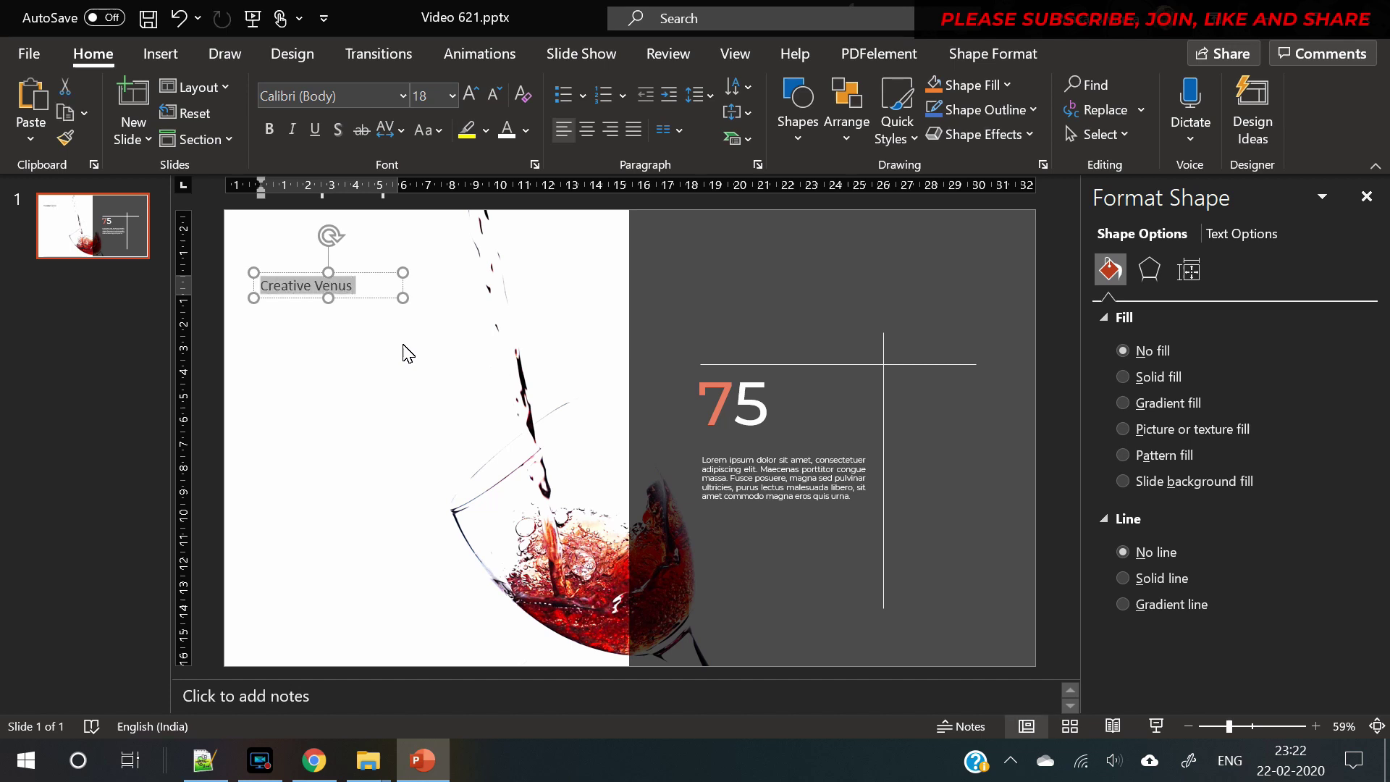
pyautogui.click(354, 90)
pyautogui.write('Montserrat')
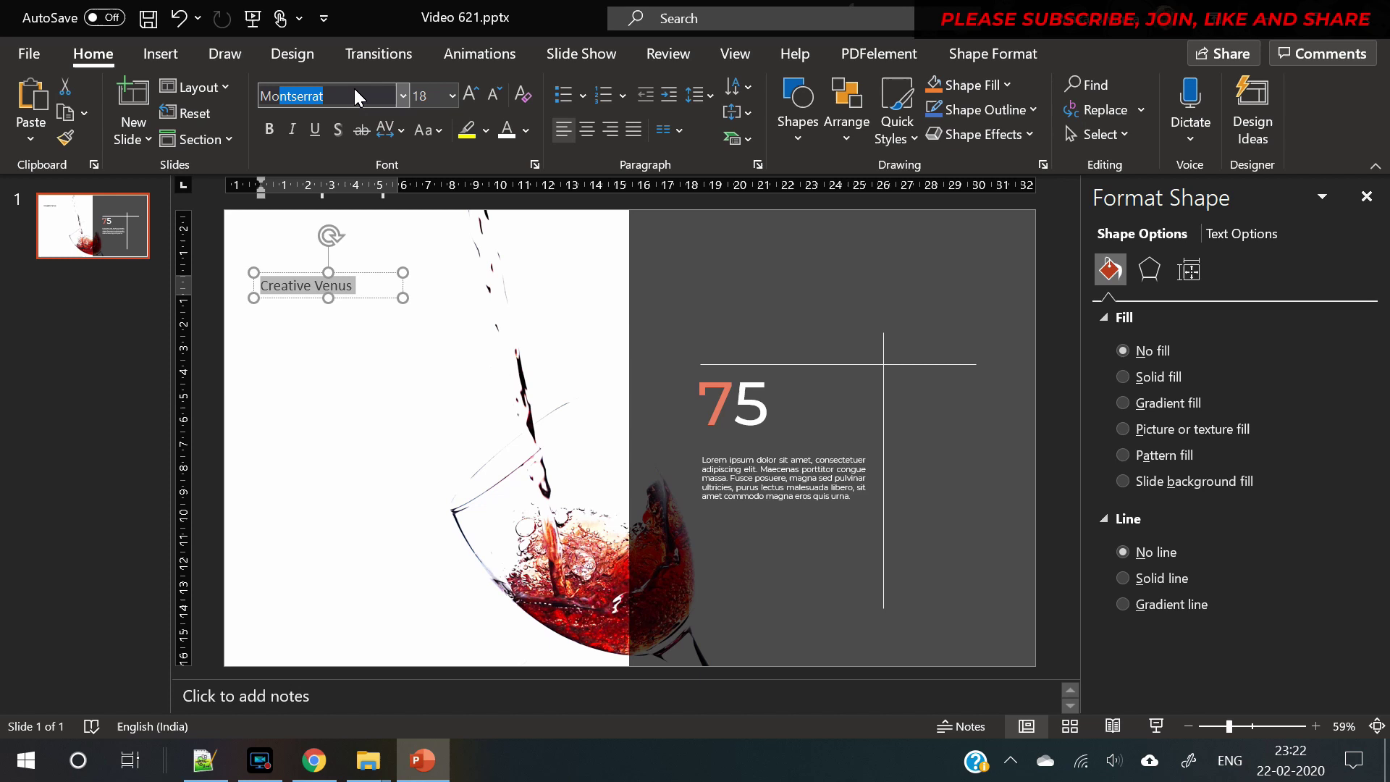
pyautogui.press('Return')
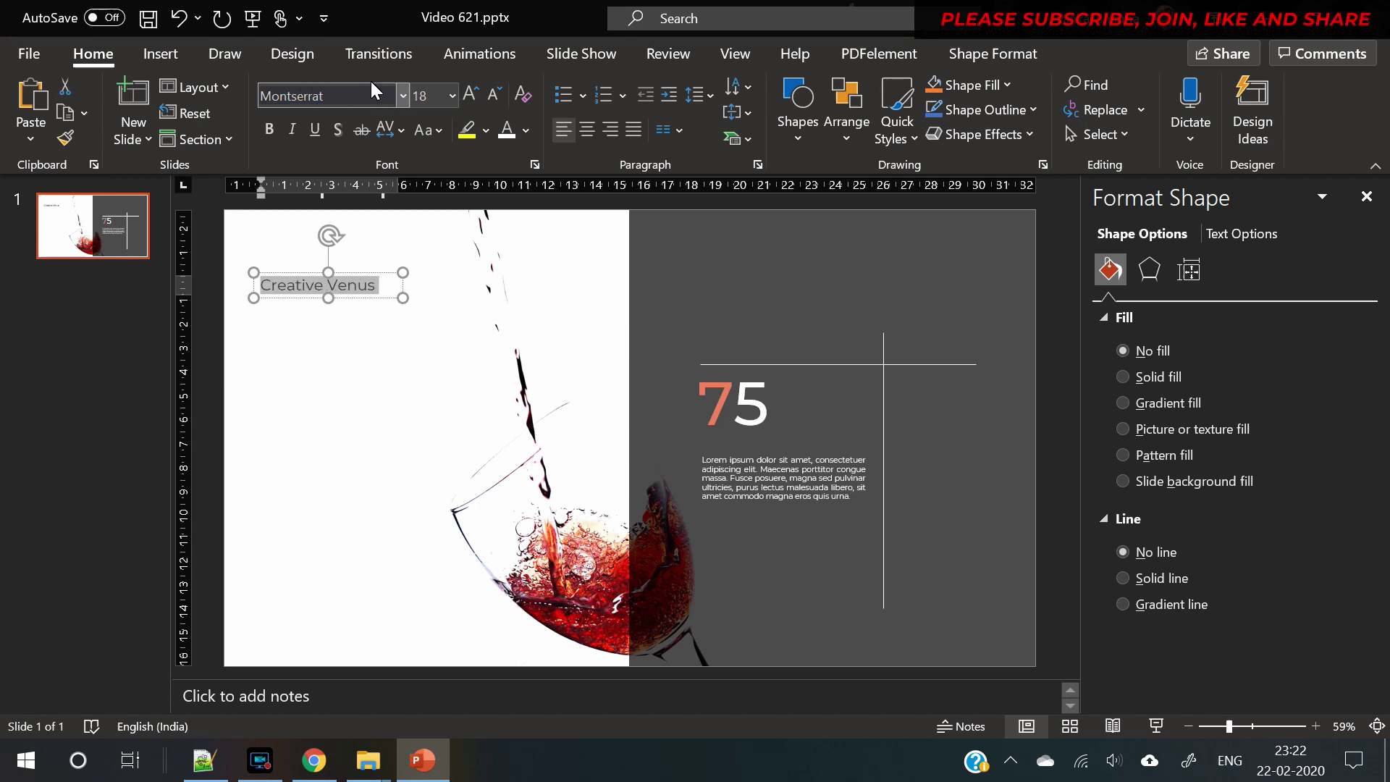
# Step: Make 'Creative Venus' red at 18 pt and duplicate it directly below
pyautogui.click(495, 94)
pyautogui.click(496, 94)
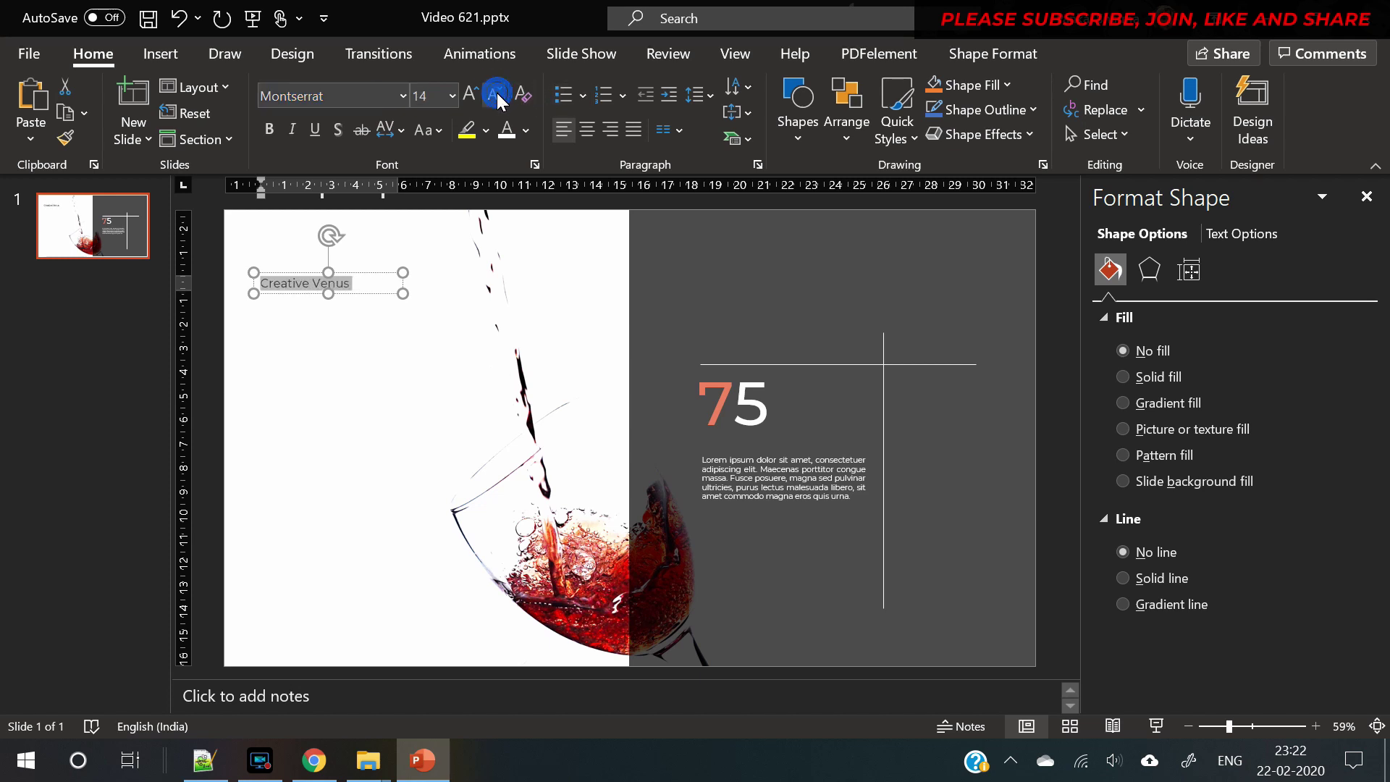
pyautogui.click(526, 130)
pyautogui.click(536, 465)
pyautogui.click(528, 135)
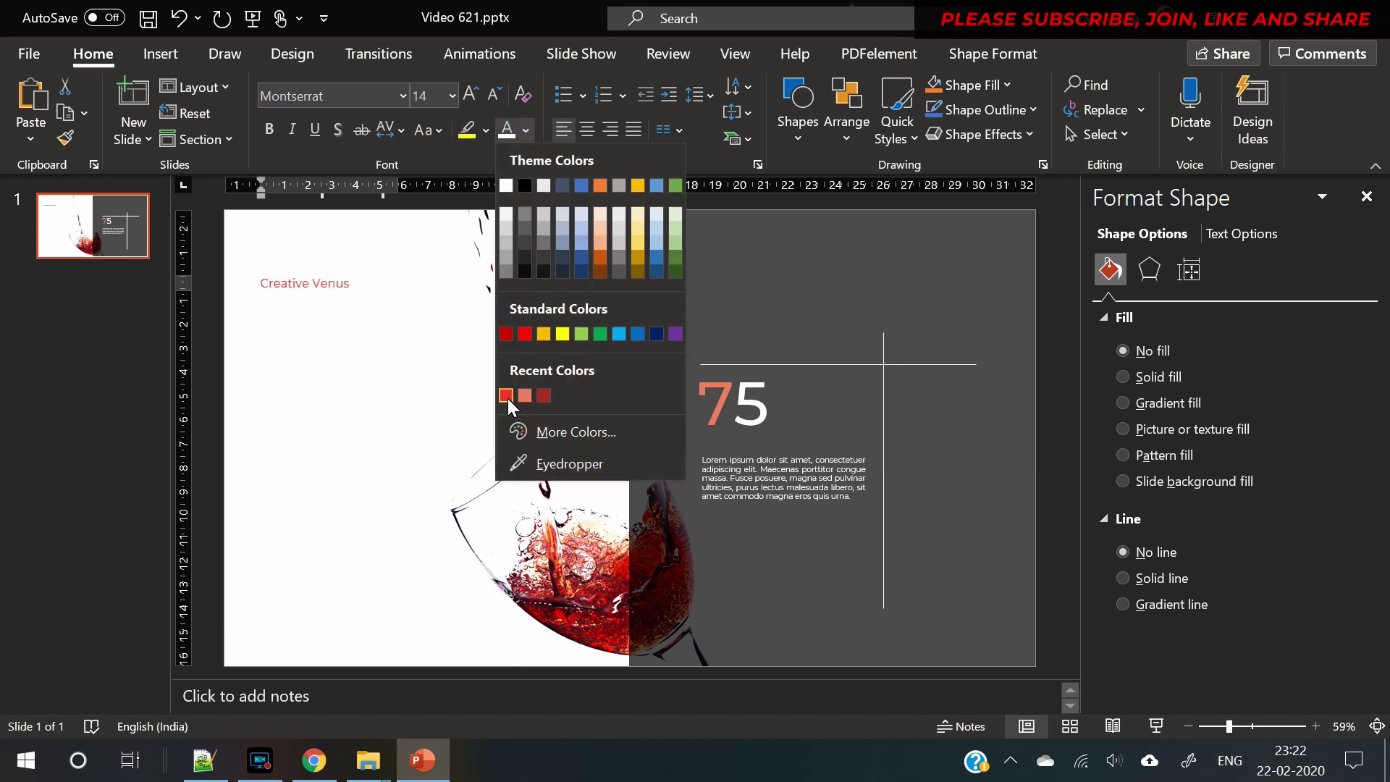
pyautogui.click(525, 333)
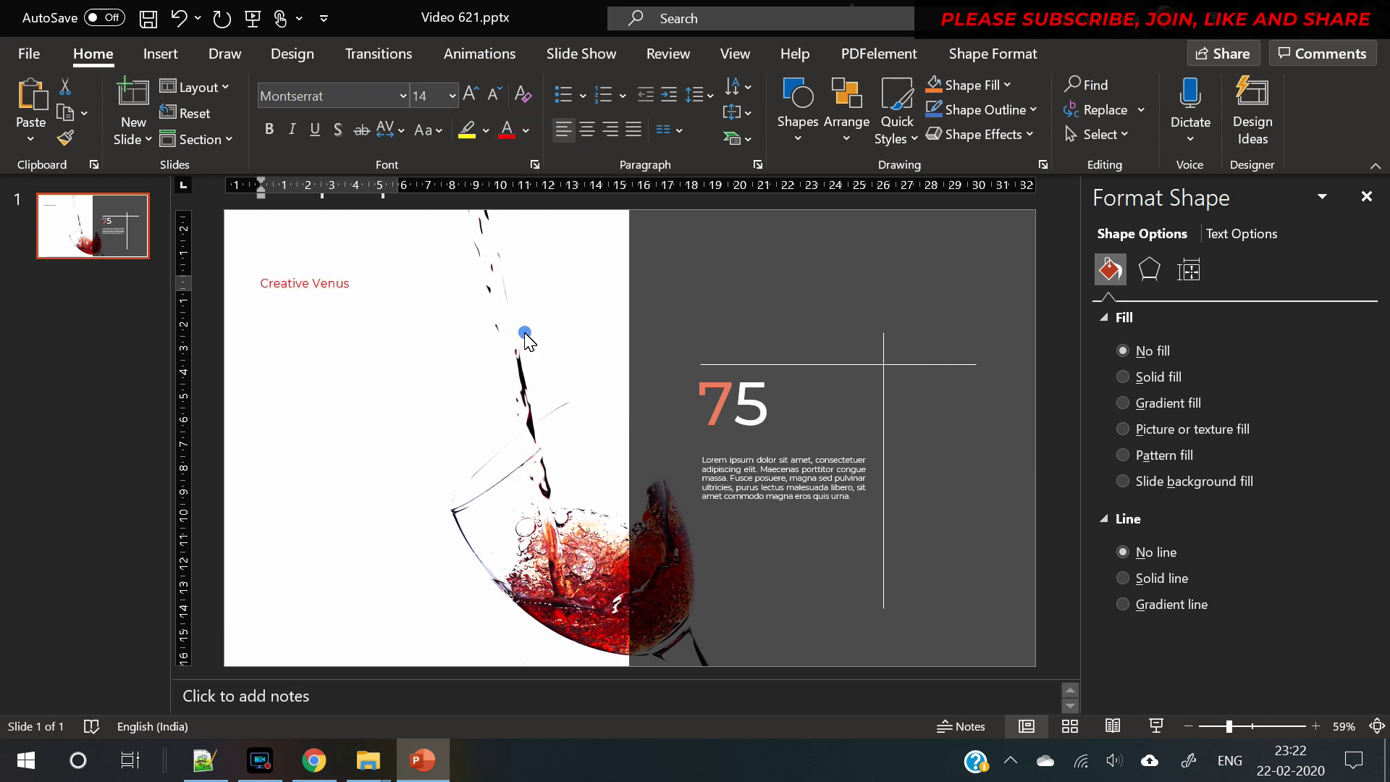
pyautogui.click(467, 96)
pyautogui.click(467, 96)
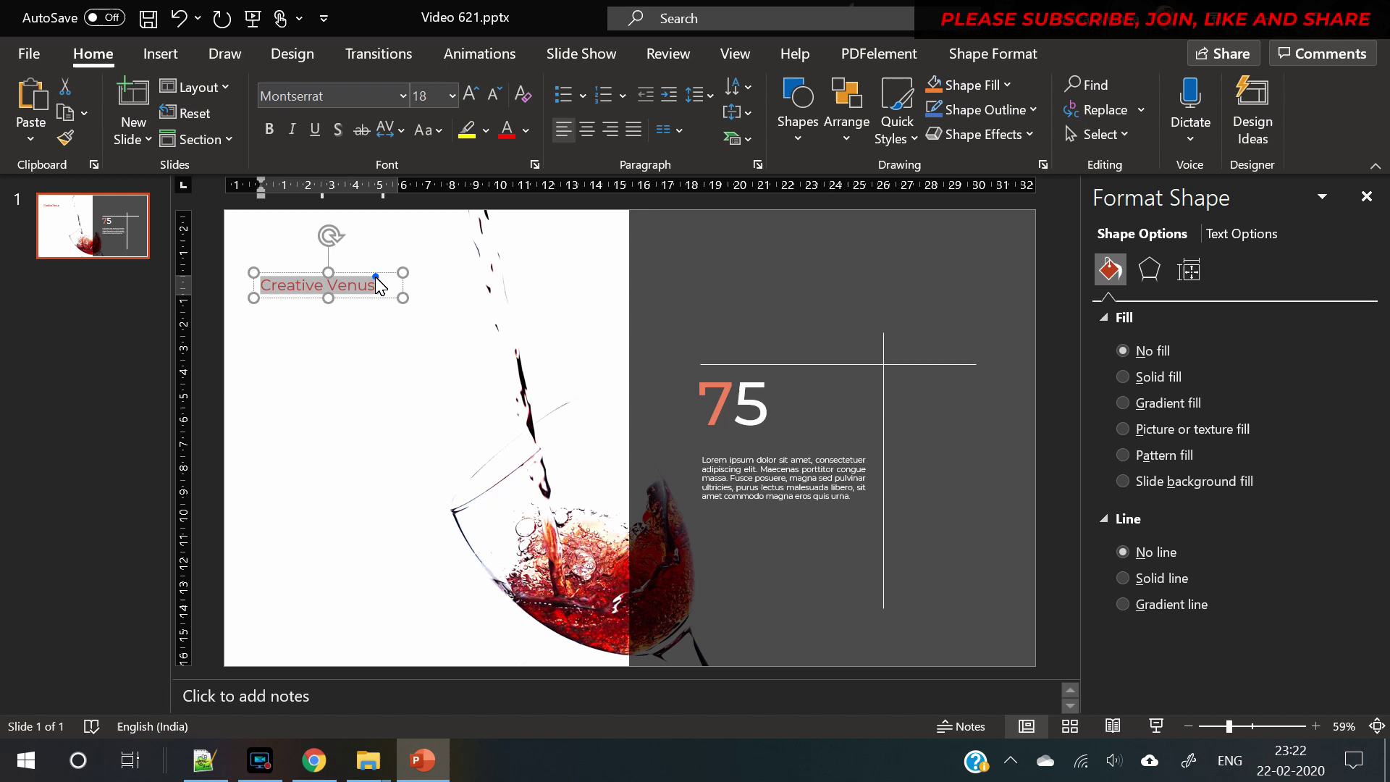
pyautogui.moveTo(376, 273); pyautogui.dragTo(384, 321)
pyautogui.hotkey('ctrl', 'd')
# Step: Change the copy to 'Business Presentations' at 24 pt and widen its box
pyautogui.tripleClick(357, 323)
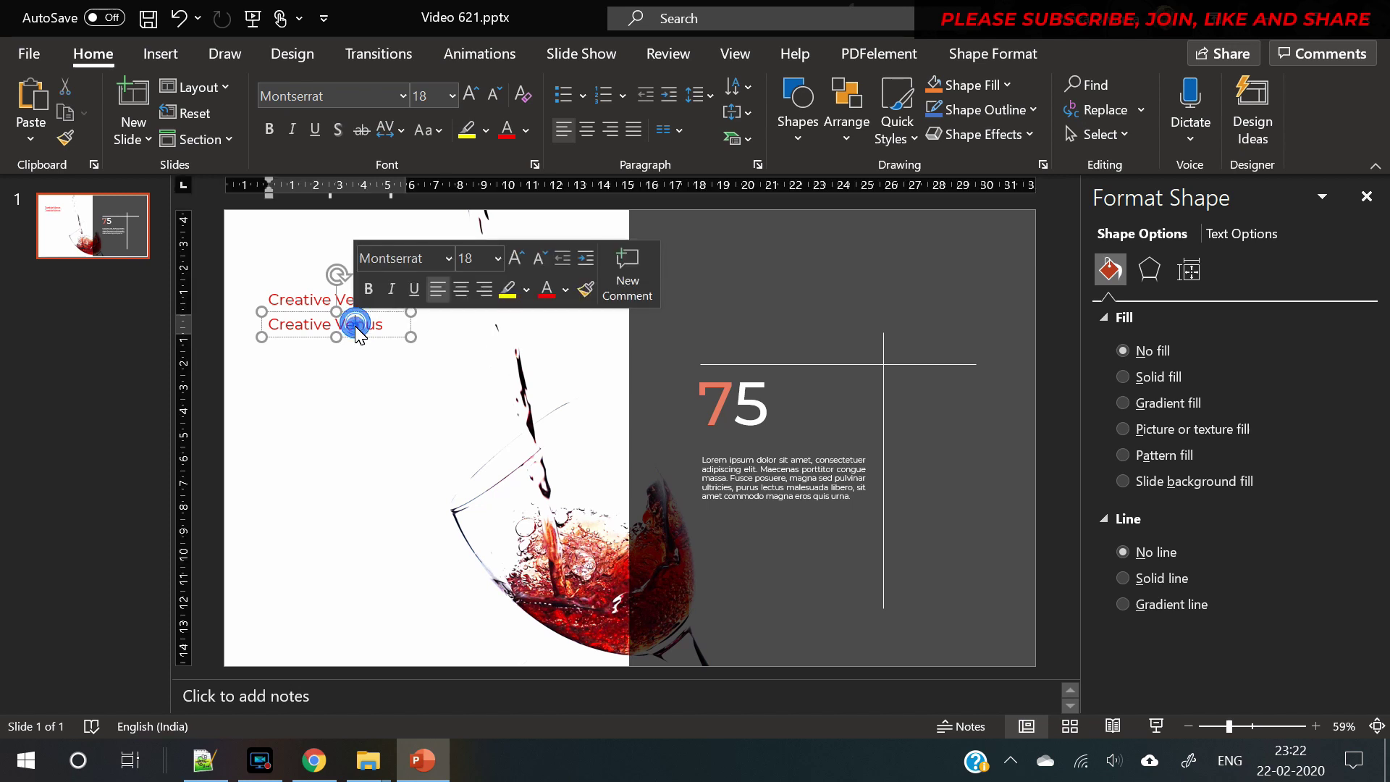
pyautogui.write('B')
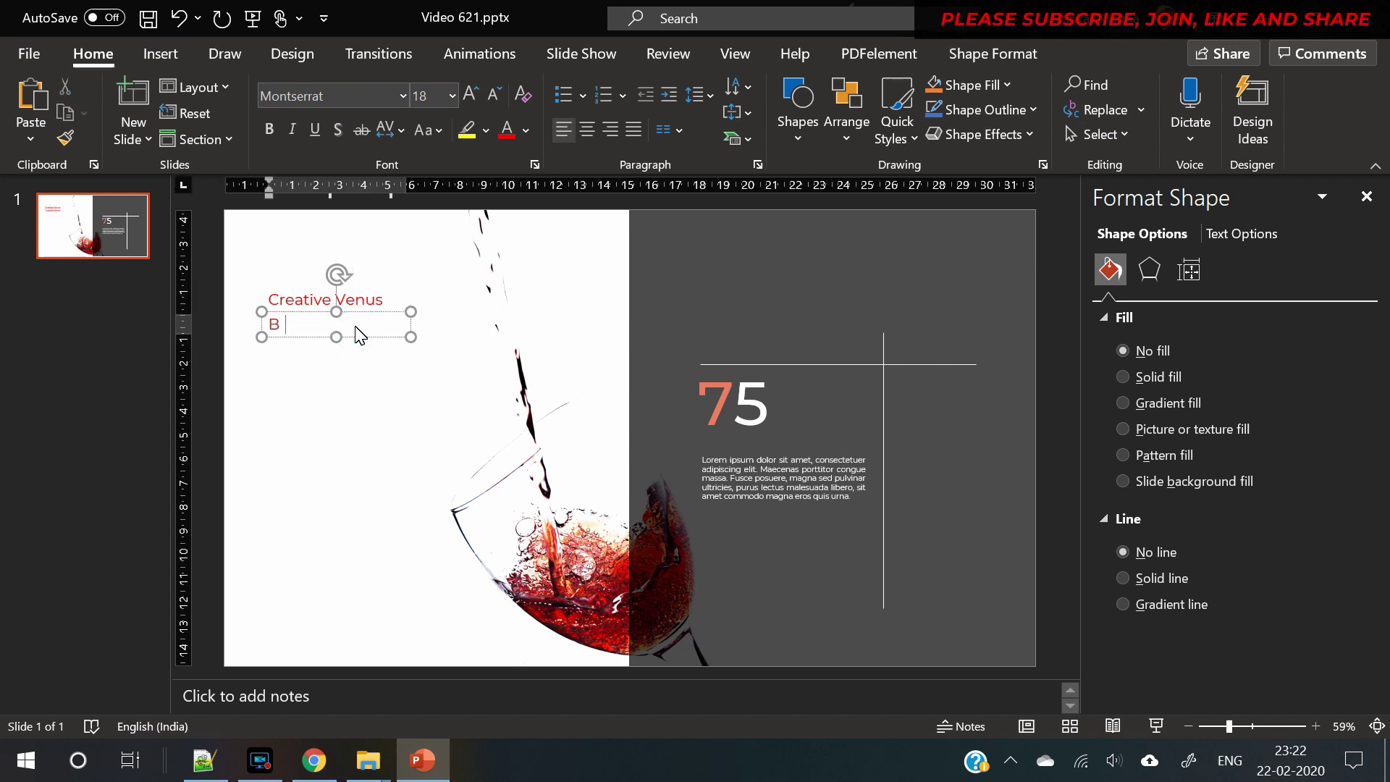
pyautogui.write('usiness Pr')
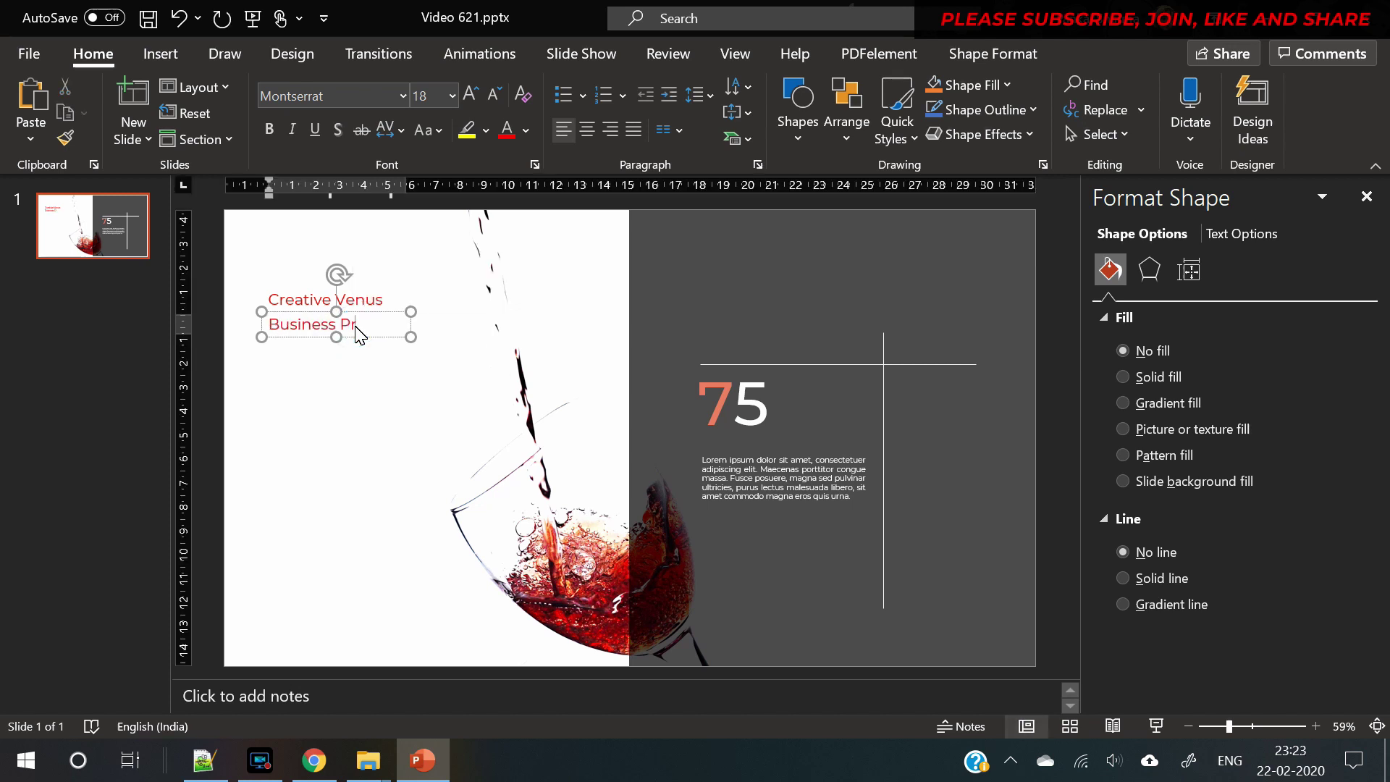
pyautogui.write('esentations')
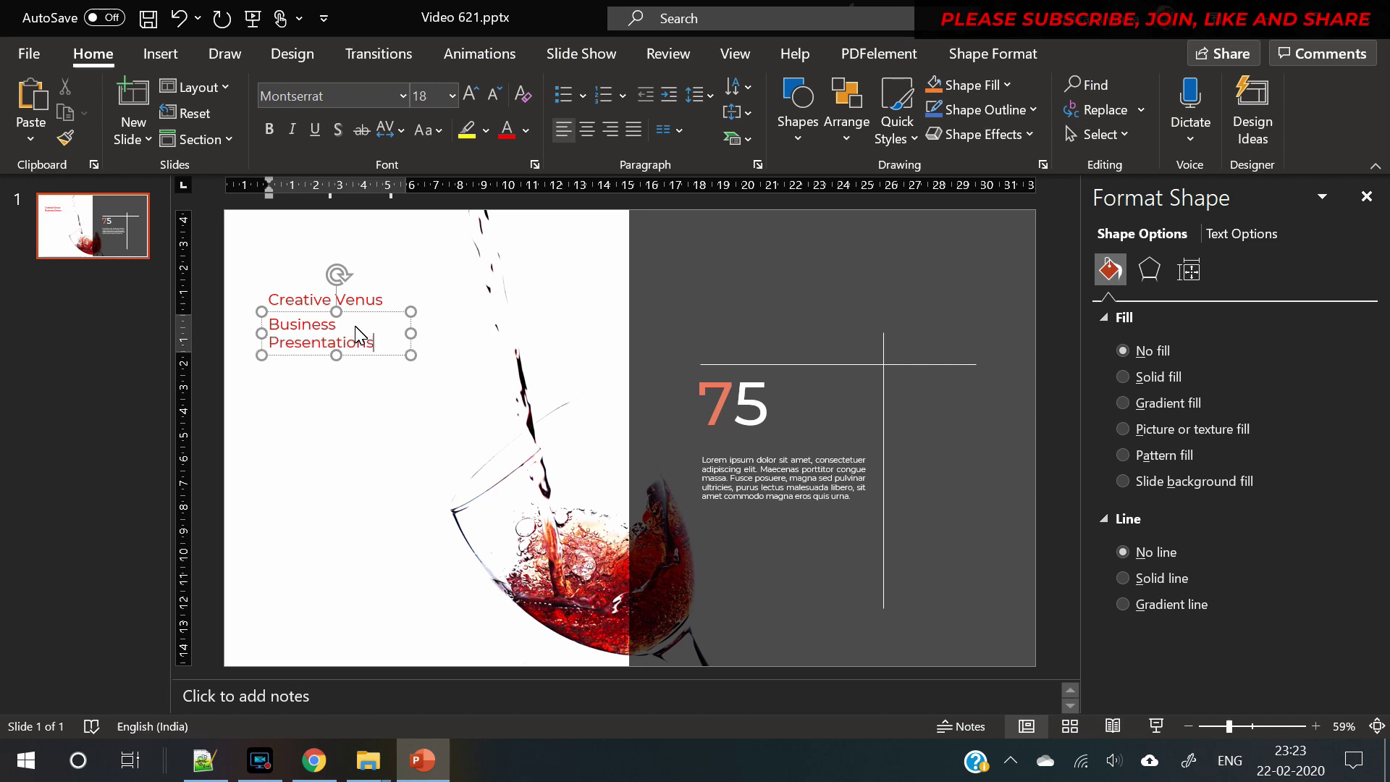
pyautogui.tripleClick(355, 326)
pyautogui.click(469, 95)
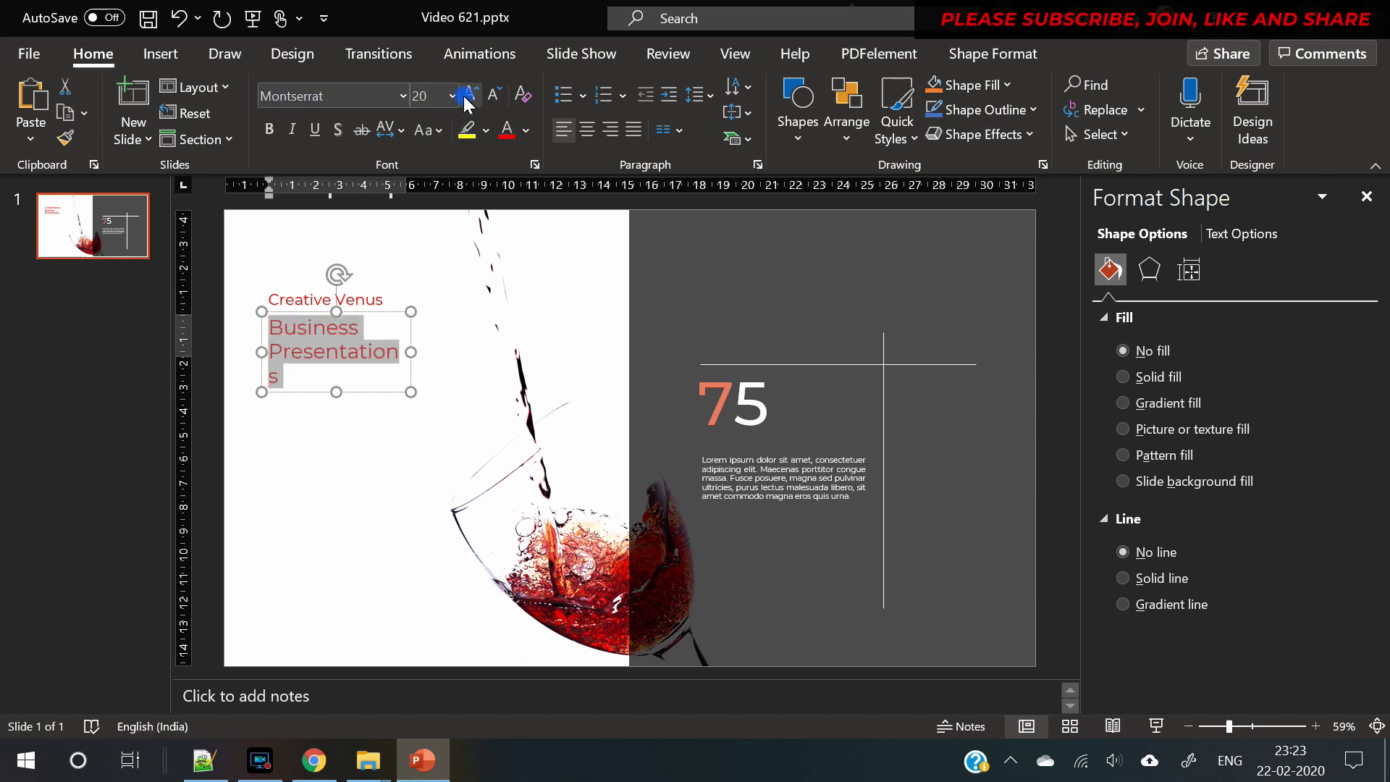
pyautogui.click(469, 94)
pyautogui.moveTo(416, 362); pyautogui.dragTo(429, 325)
# Step: Make the 'Creative Venus' label grey
pyautogui.click(397, 313)
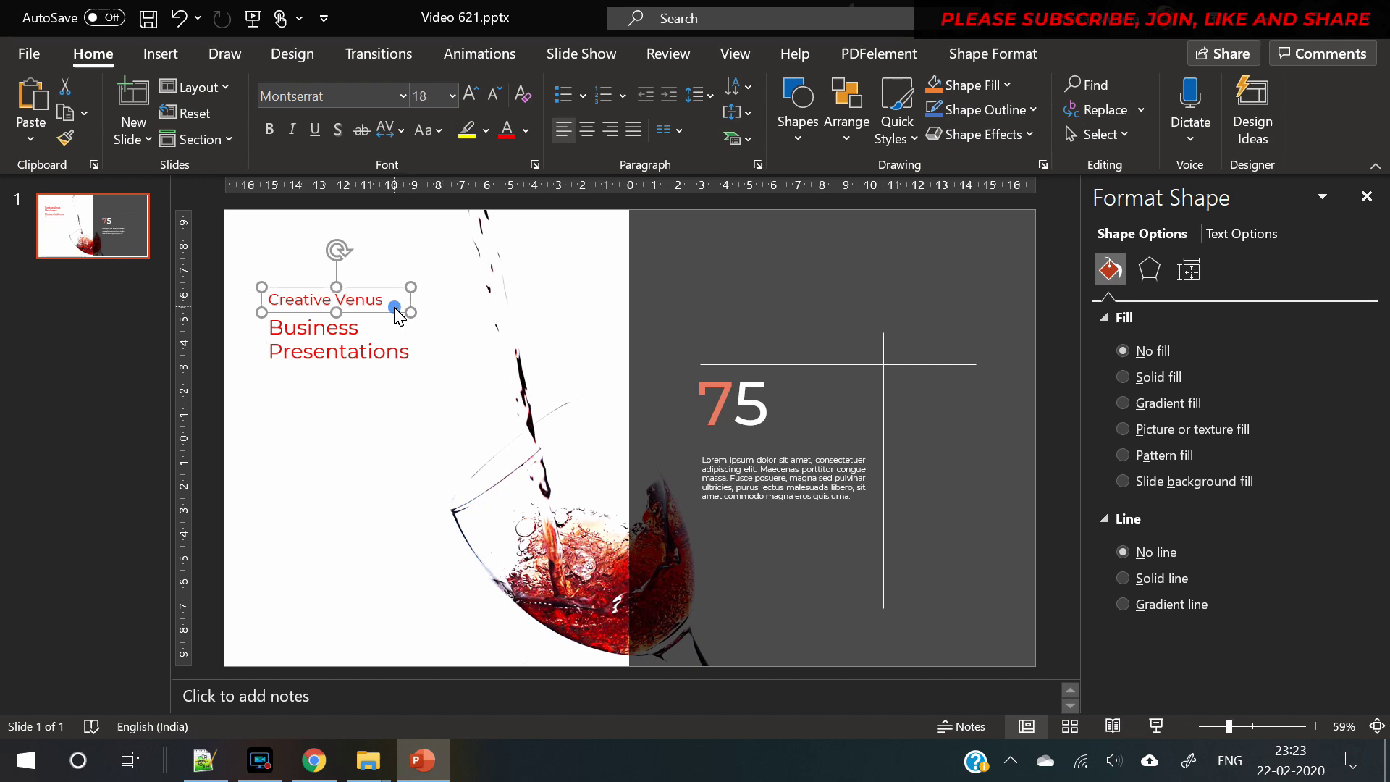
pyautogui.click(527, 131)
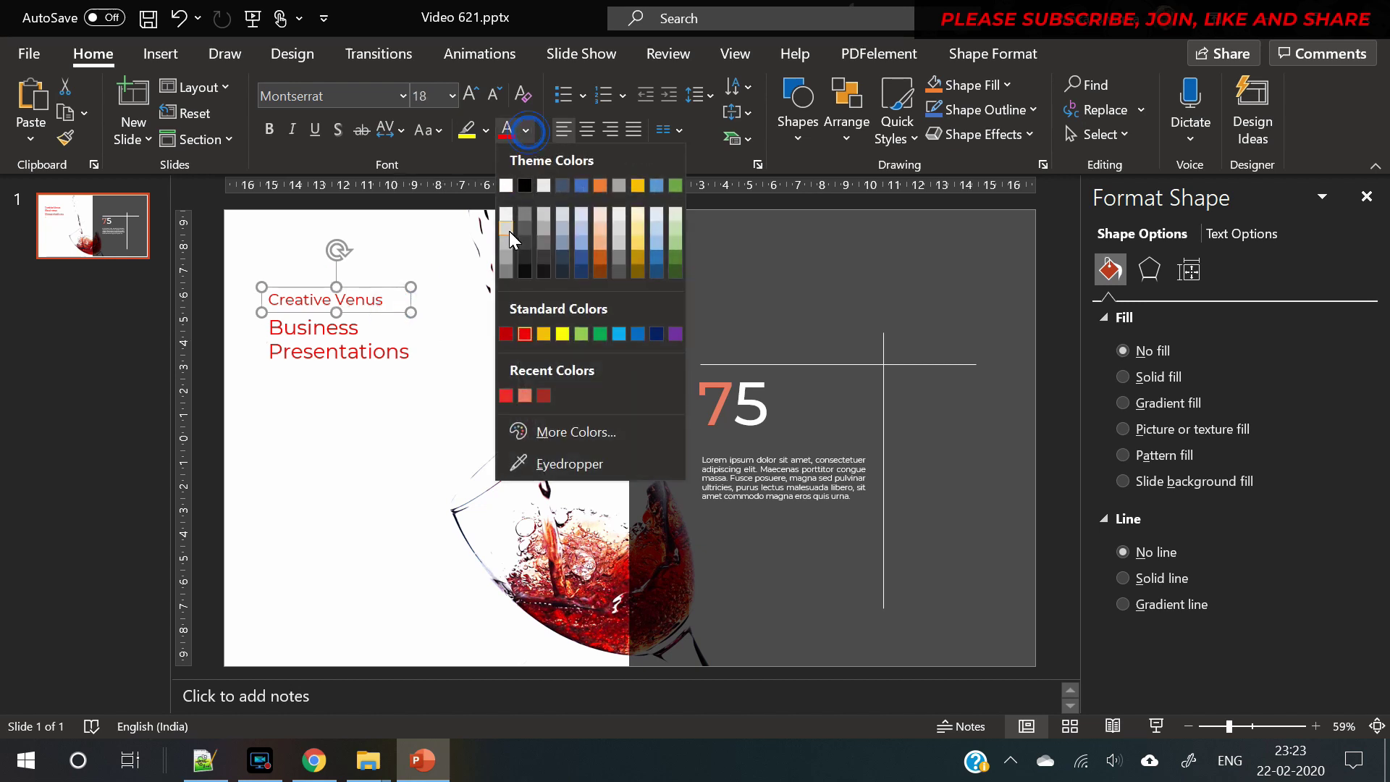
pyautogui.click(508, 269)
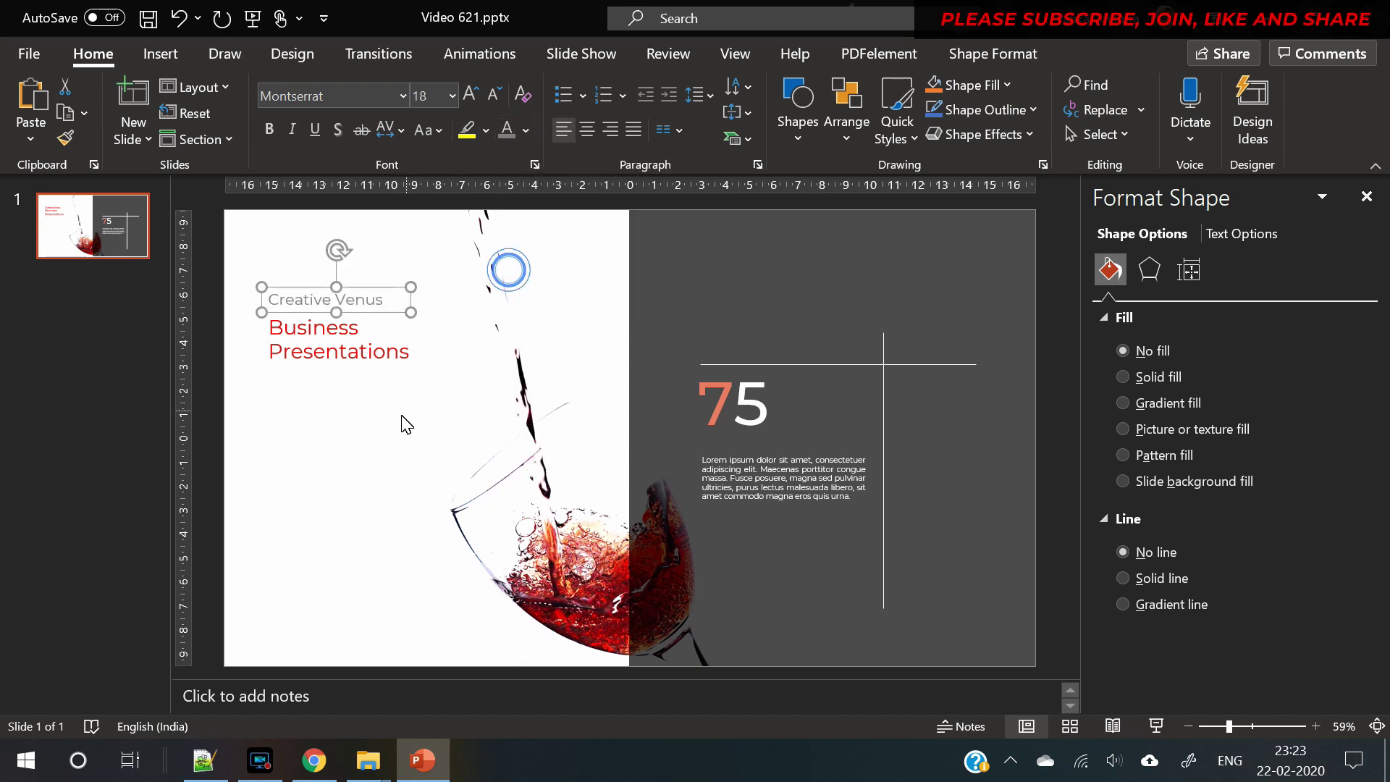
pyautogui.click(398, 375)
# Step: Set the 'Business Presentations' heading font to Montserrat Medium, trying bold and removing it
pyautogui.click(378, 364)
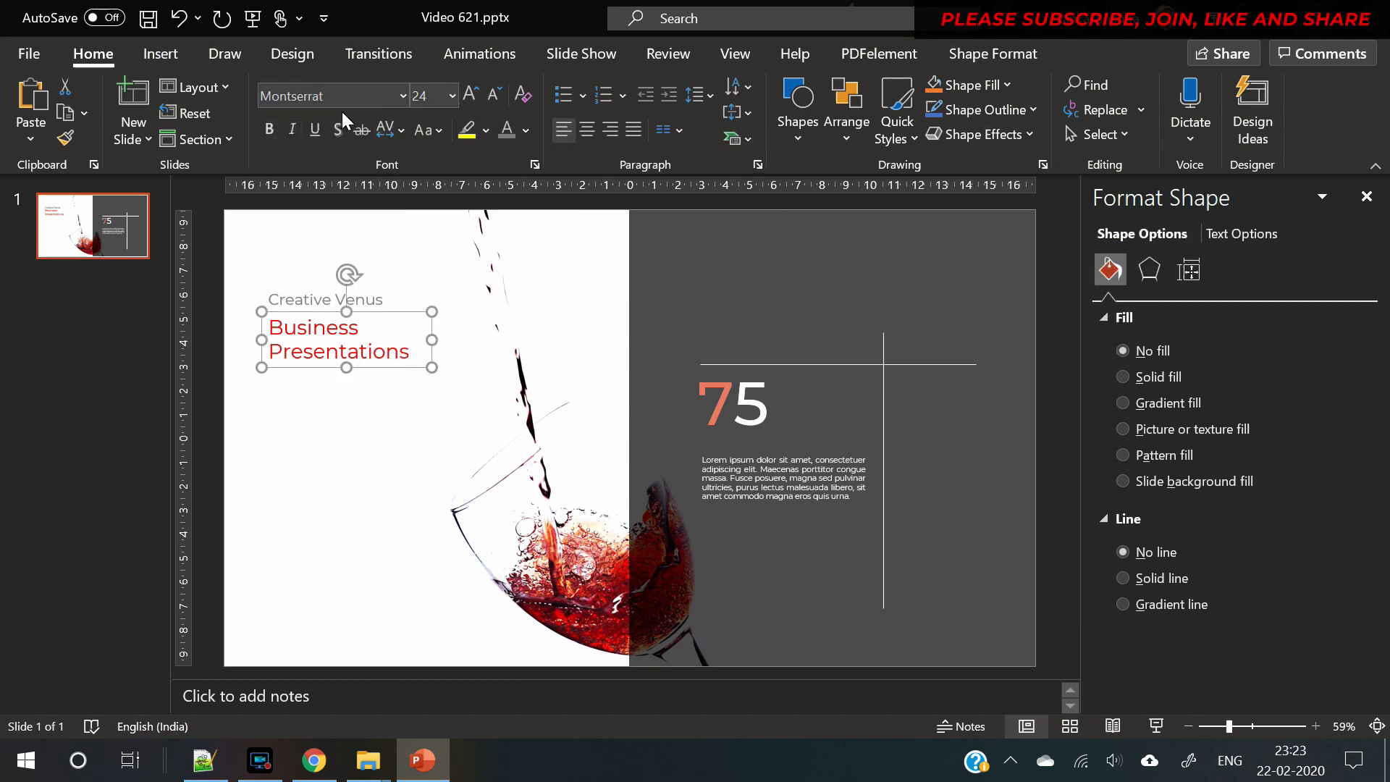
pyautogui.click(359, 94)
pyautogui.click(368, 95)
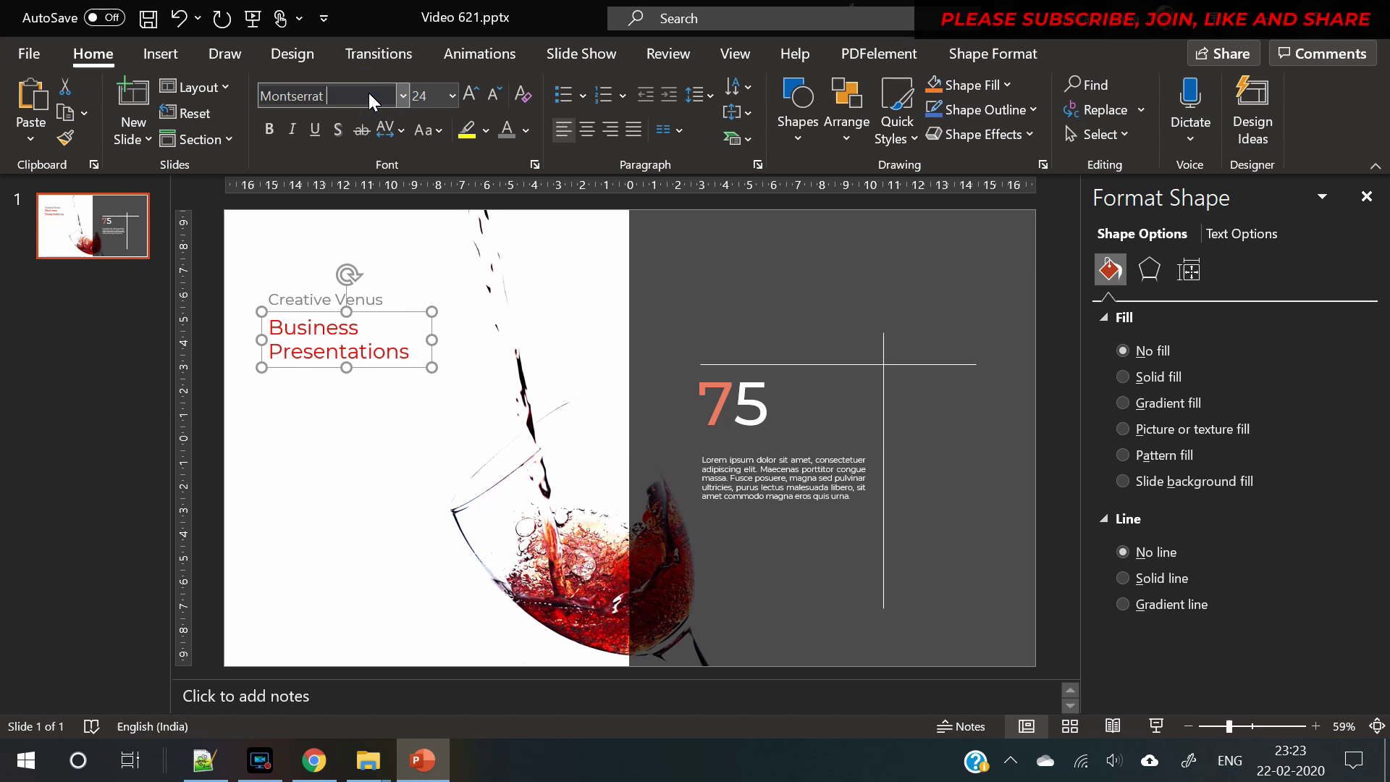
pyautogui.press('Return')
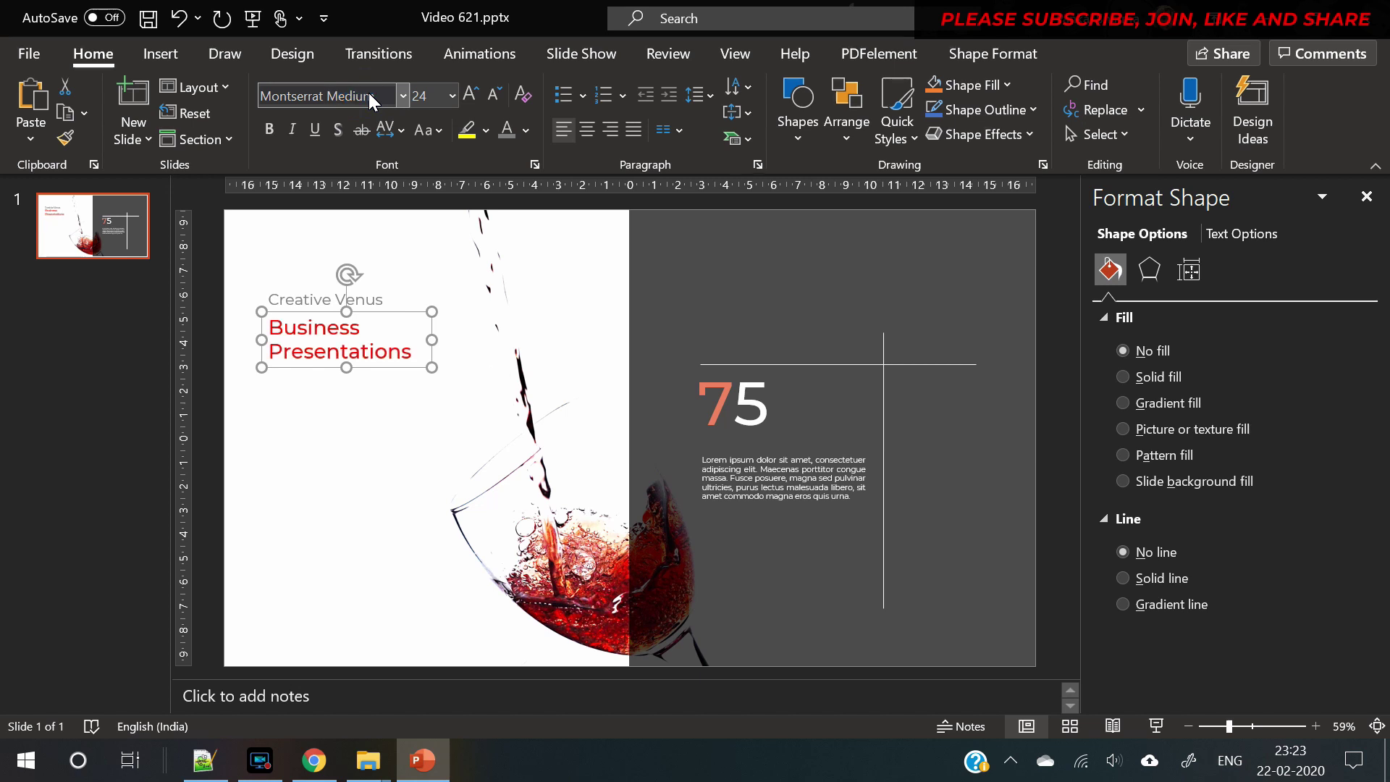
pyautogui.click(267, 128)
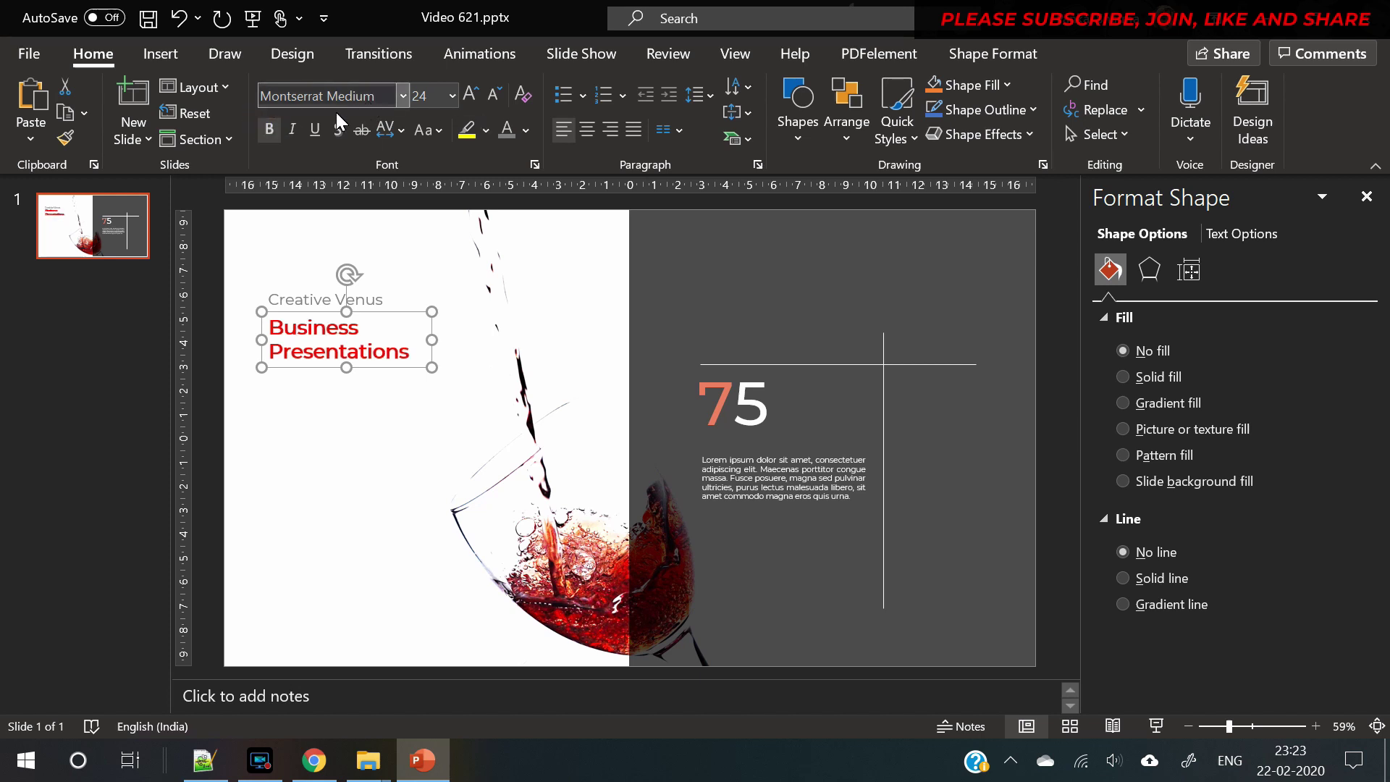
pyautogui.click(271, 138)
pyautogui.click(323, 467)
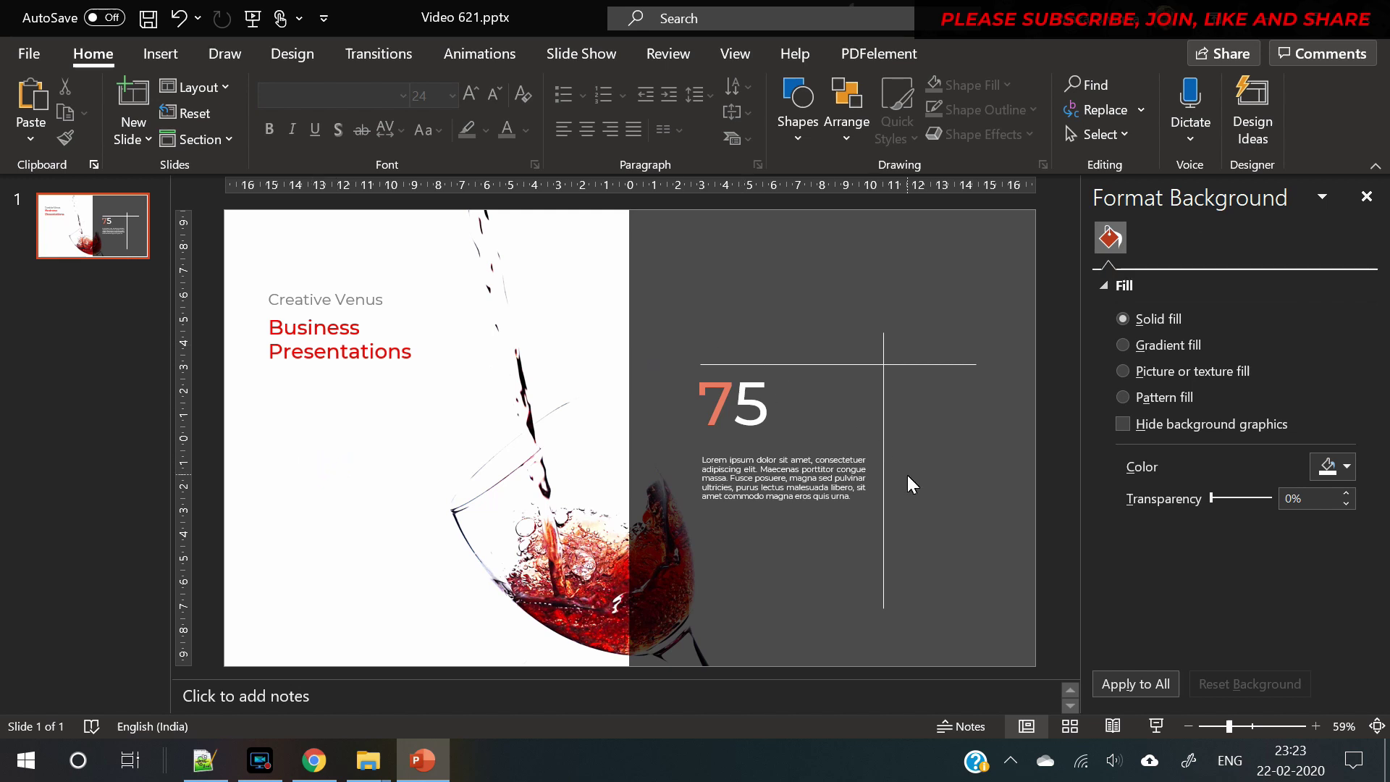
# Step: Copy the vertical line onto the white half, colour it red, and place it under the heading
pyautogui.click(884, 461)
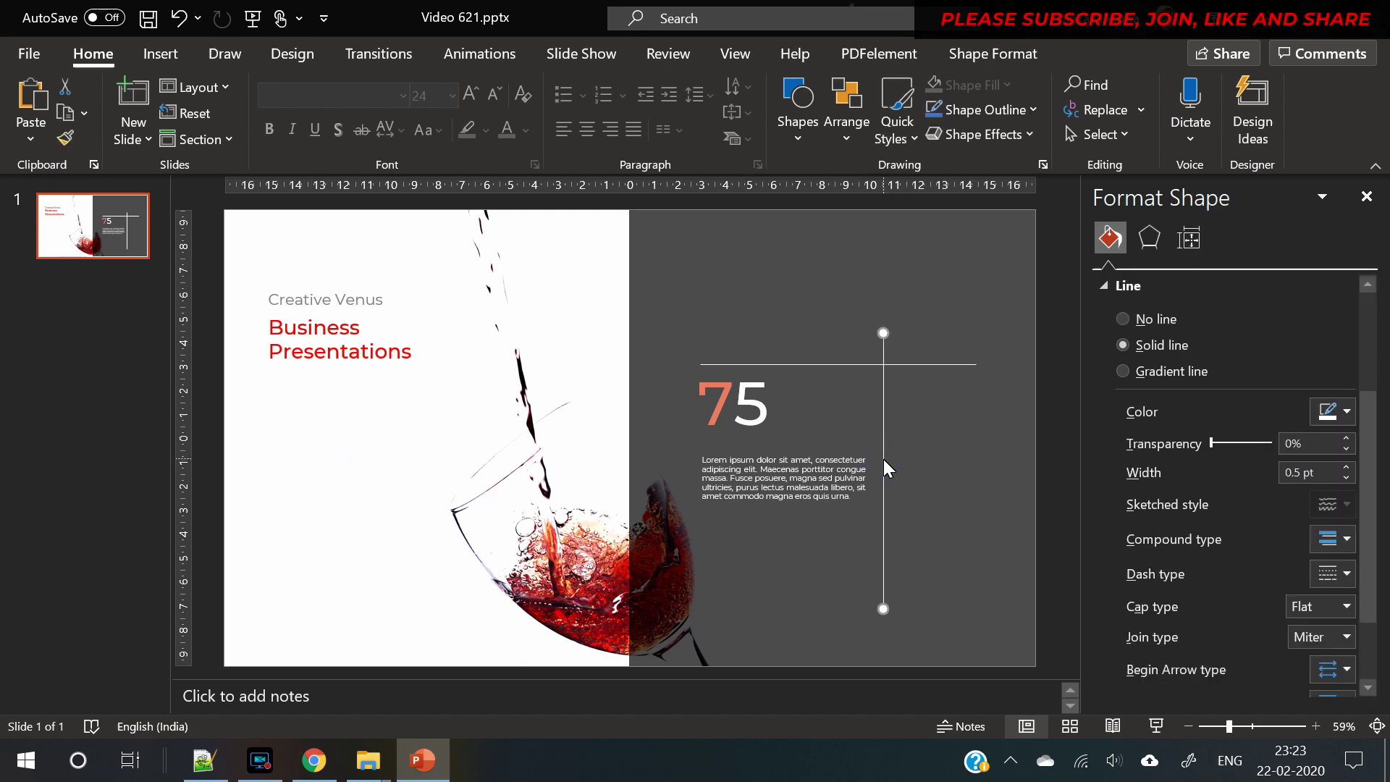
pyautogui.moveTo(894, 475); pyautogui.dragTo(453, 474)
pyautogui.moveTo(249, 437); pyautogui.dragTo(250, 437)
pyautogui.click(1348, 412)
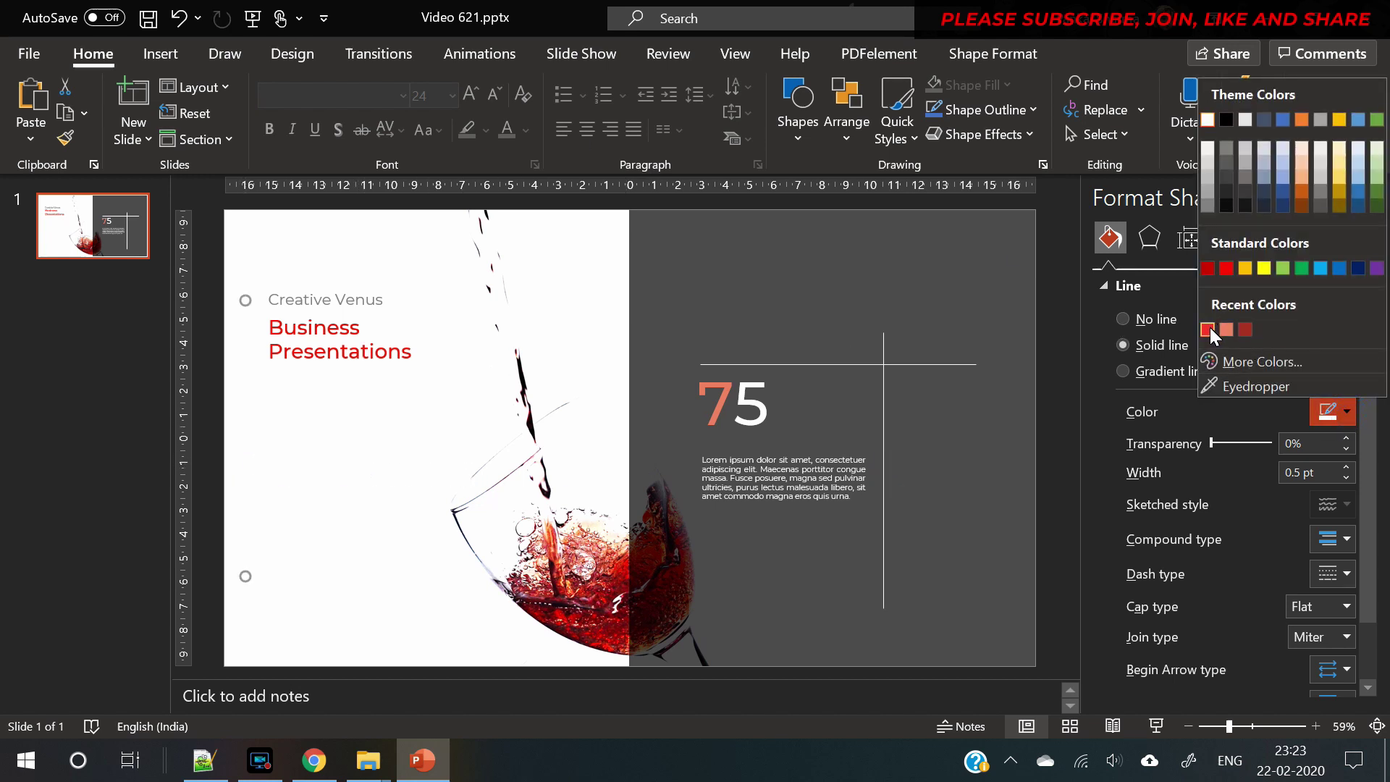
pyautogui.click(1208, 329)
pyautogui.moveTo(250, 449); pyautogui.dragTo(272, 537)
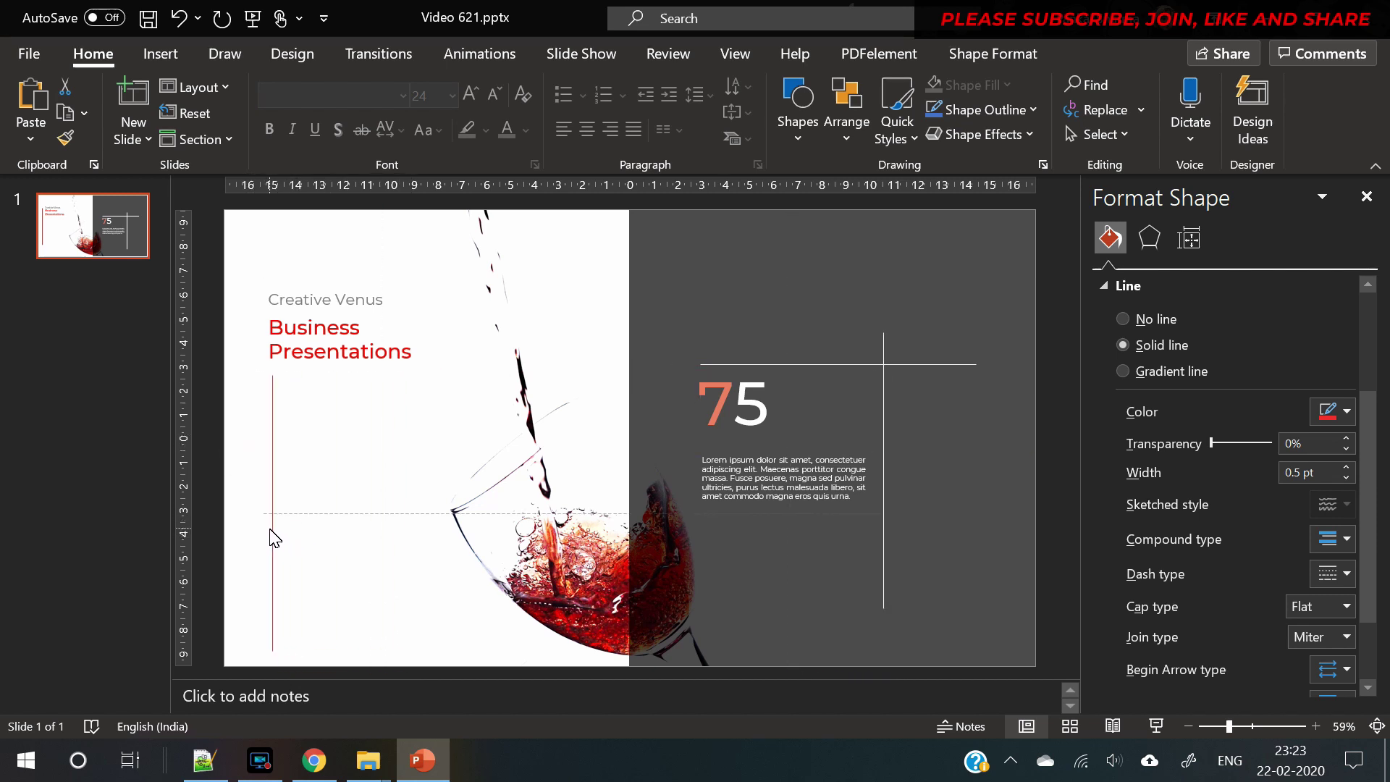
pyautogui.click(331, 564)
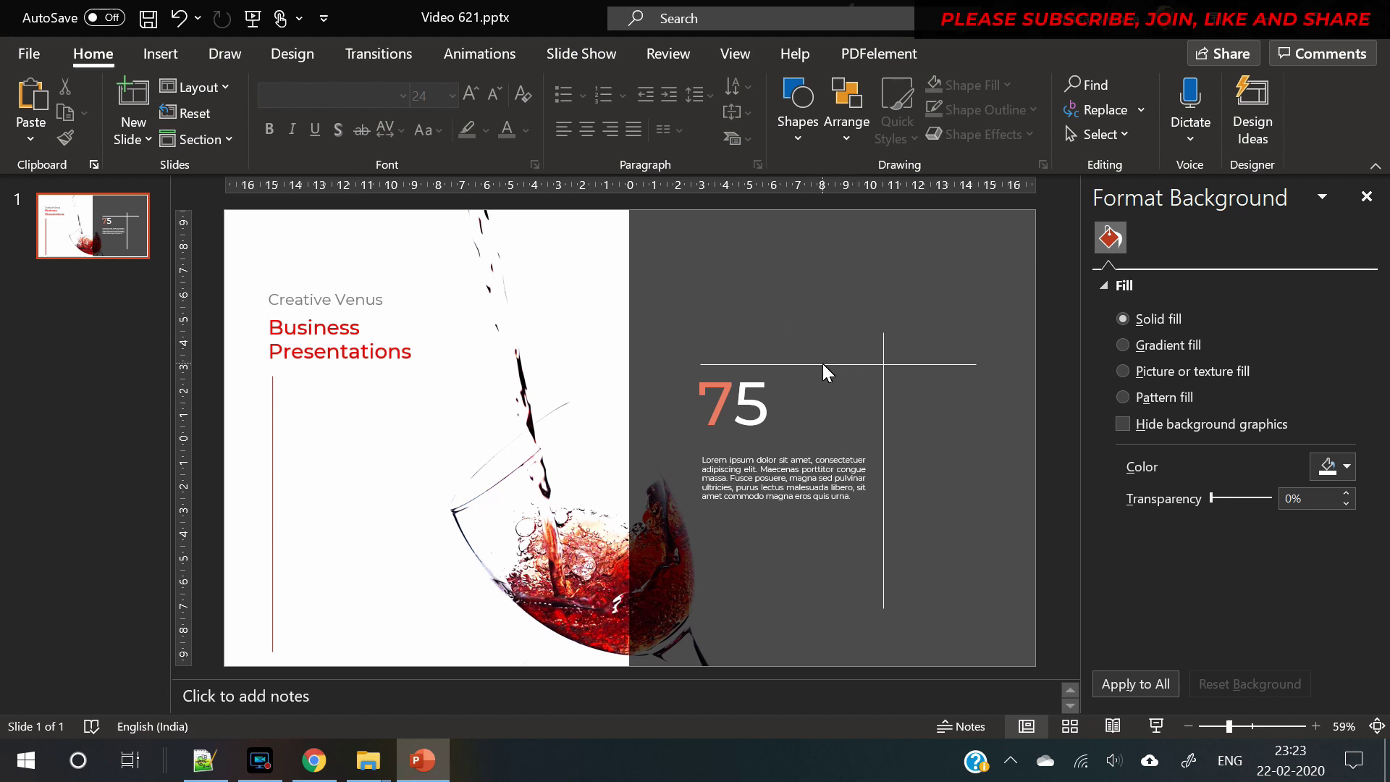
# Step: Make the 7 in '75' a vivid red and enlarge it to 88 pt
pyautogui.doubleClick(716, 402)
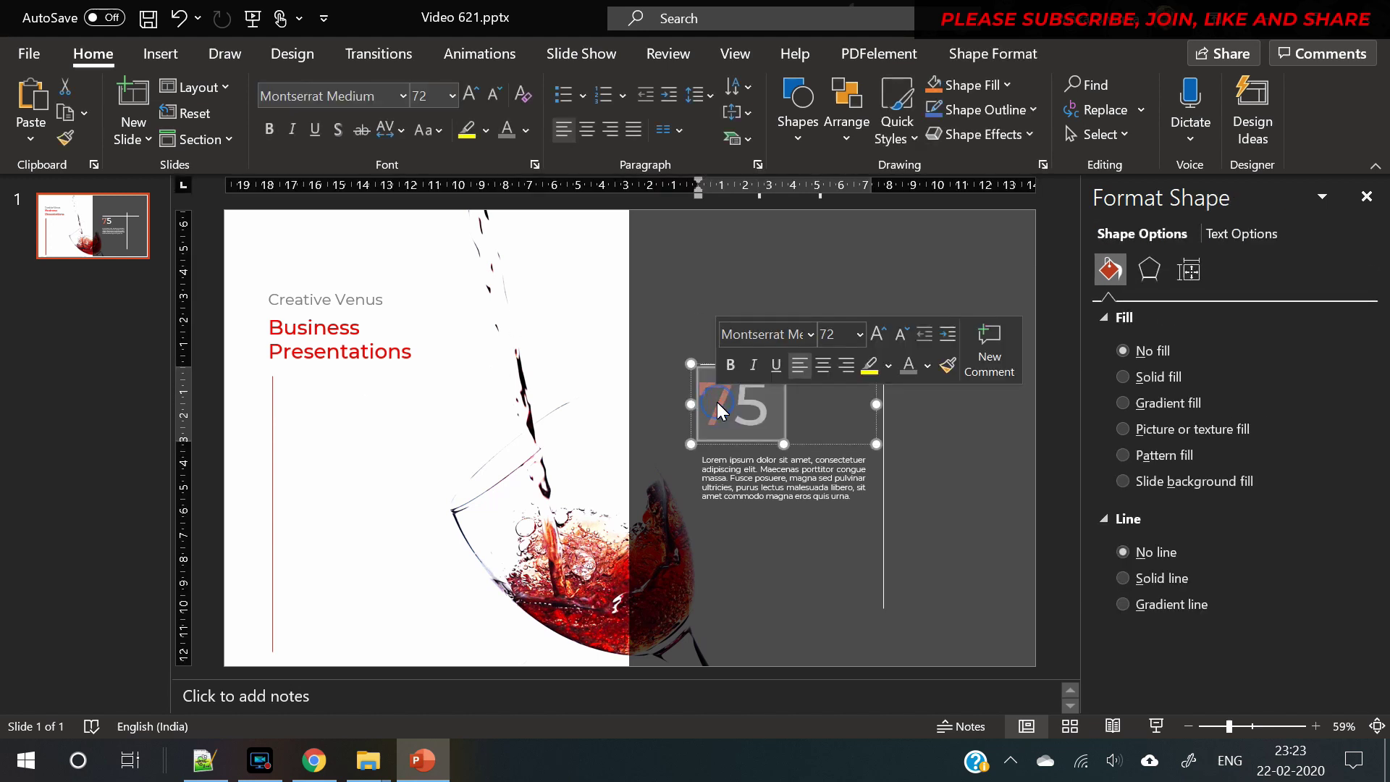
pyautogui.moveTo(734, 404); pyautogui.dragTo(691, 395)
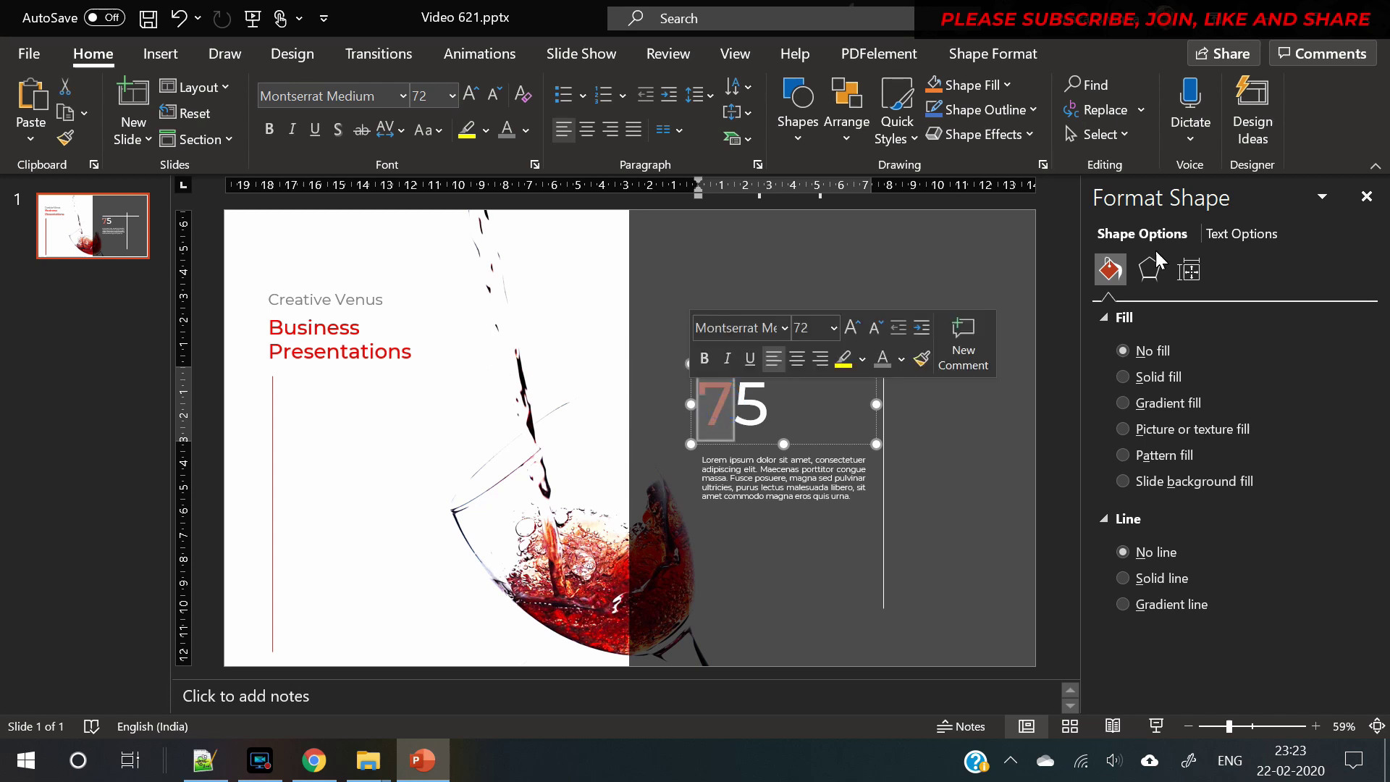
pyautogui.click(525, 132)
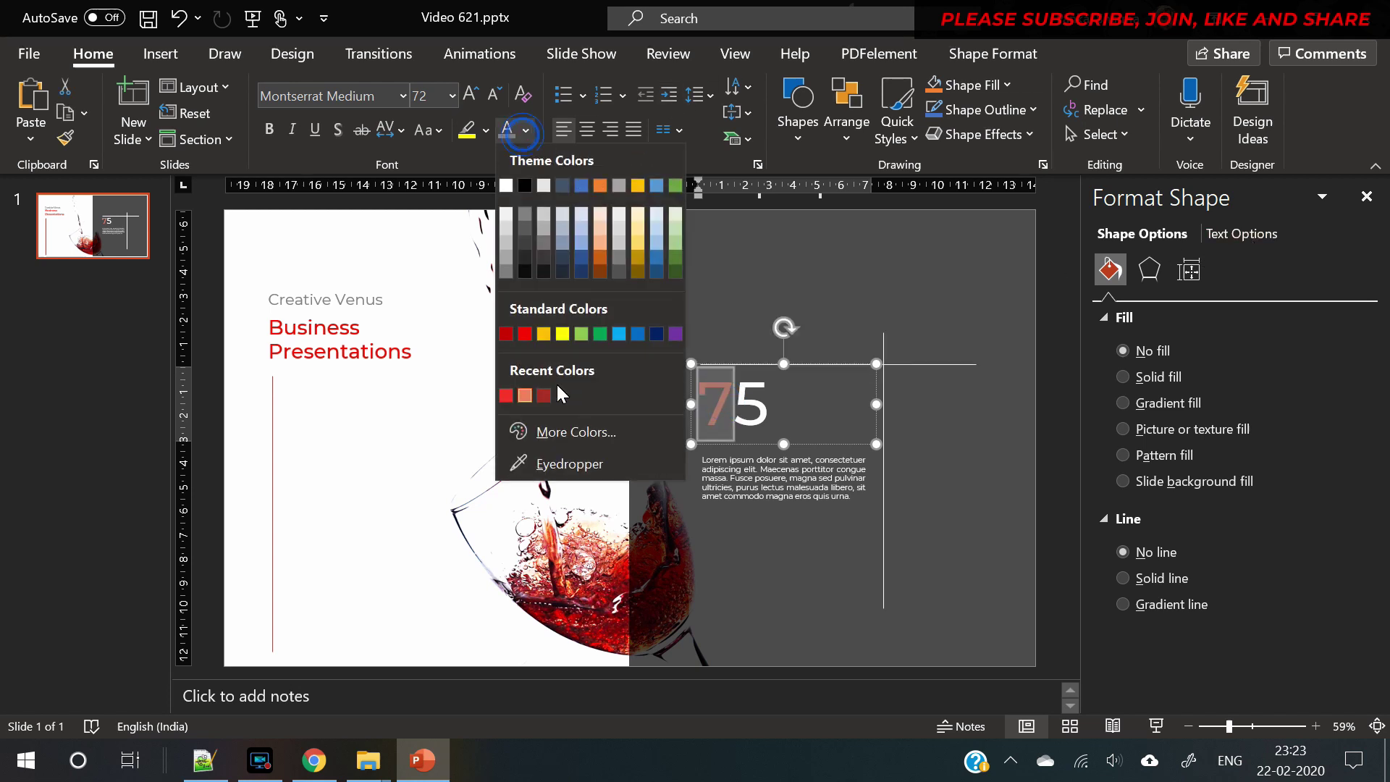
pyautogui.click(506, 396)
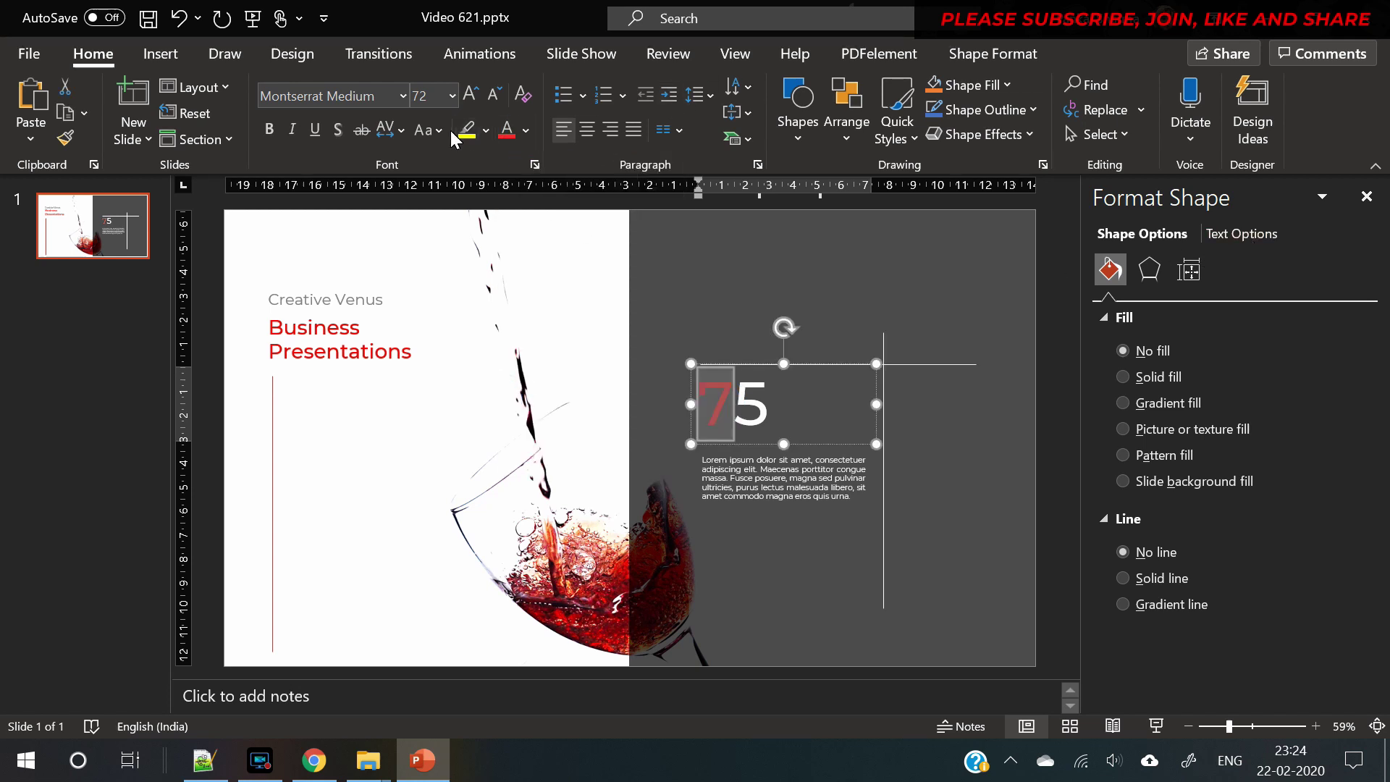
pyautogui.click(470, 94)
pyautogui.click(470, 94)
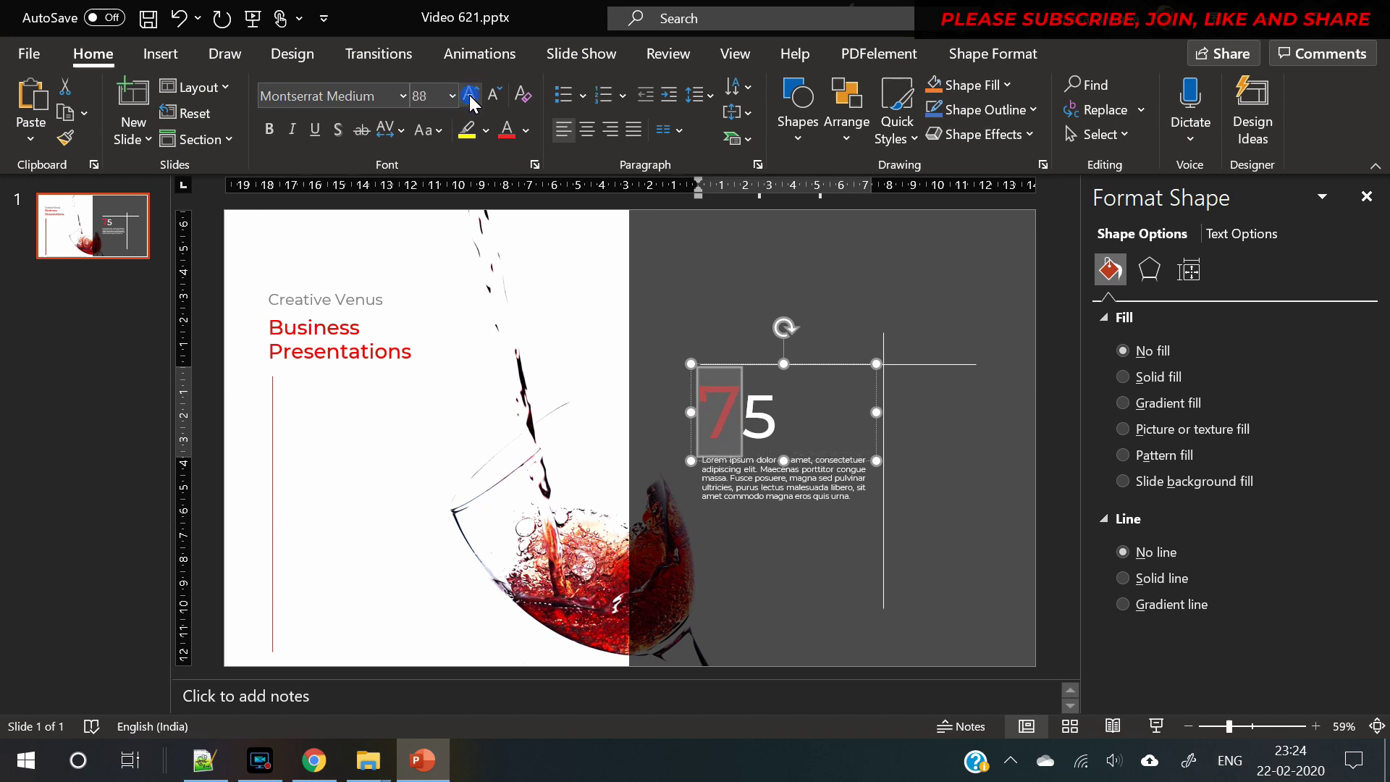
# Step: Select the wine-glass picture on slide 2, set 11% transparency, and start Remove Background
pyautogui.click(379, 471)
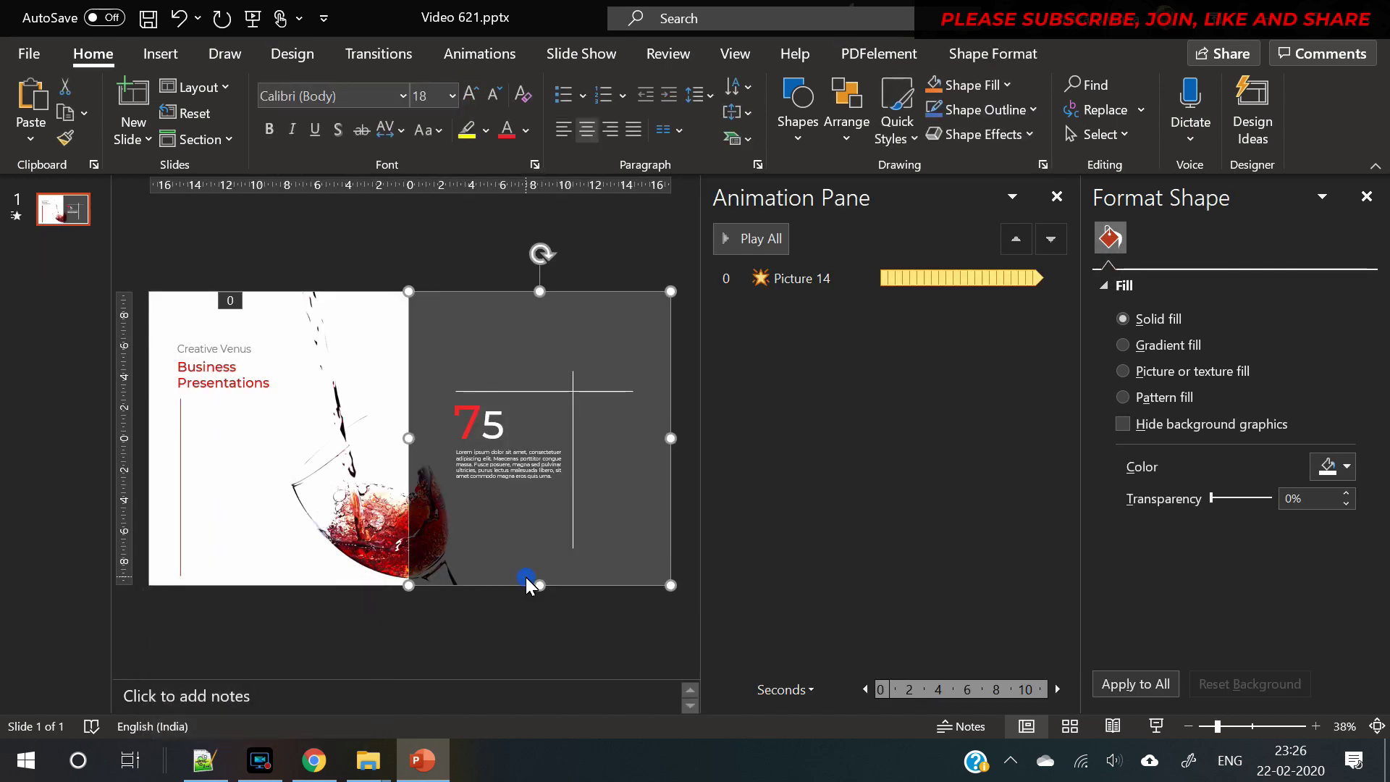
pyautogui.moveTo(1212, 553); pyautogui.dragTo(1224, 555)
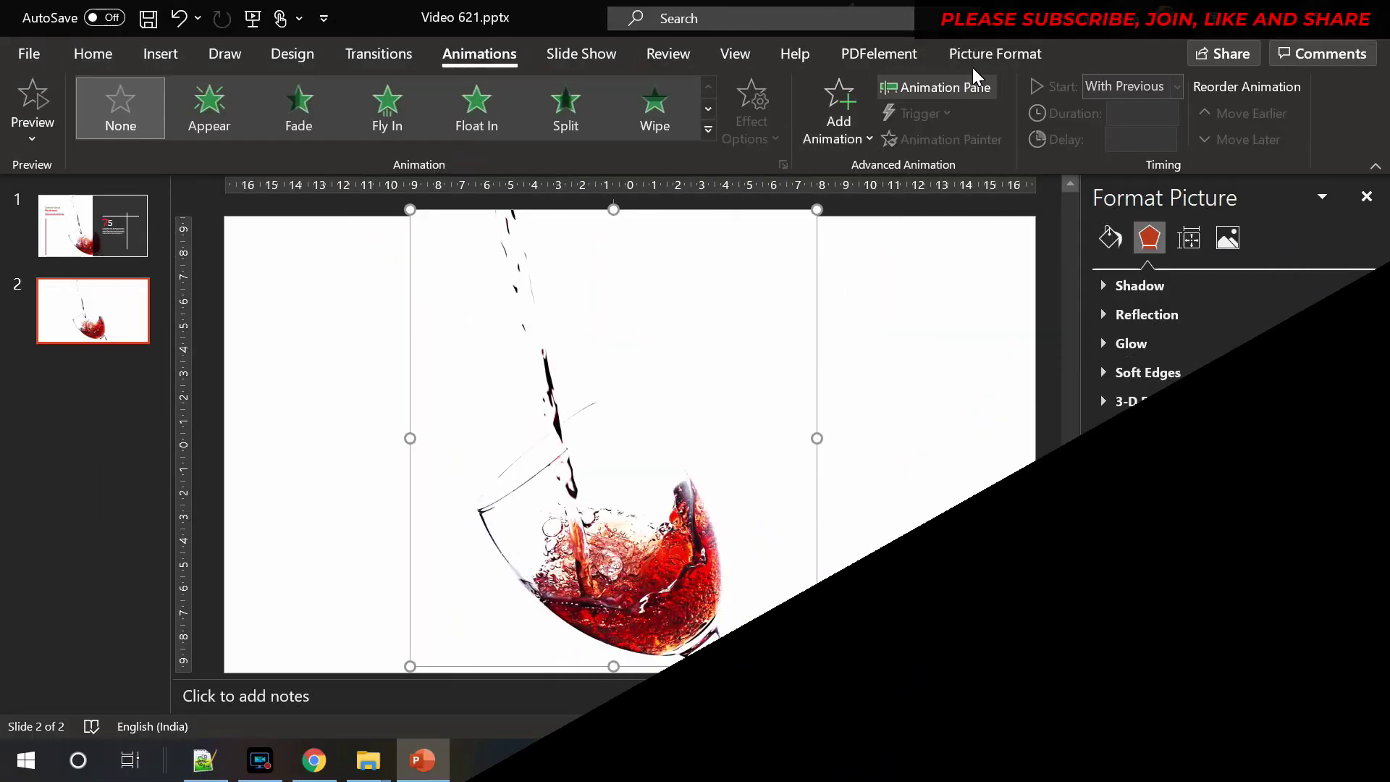
pyautogui.click(55, 141)
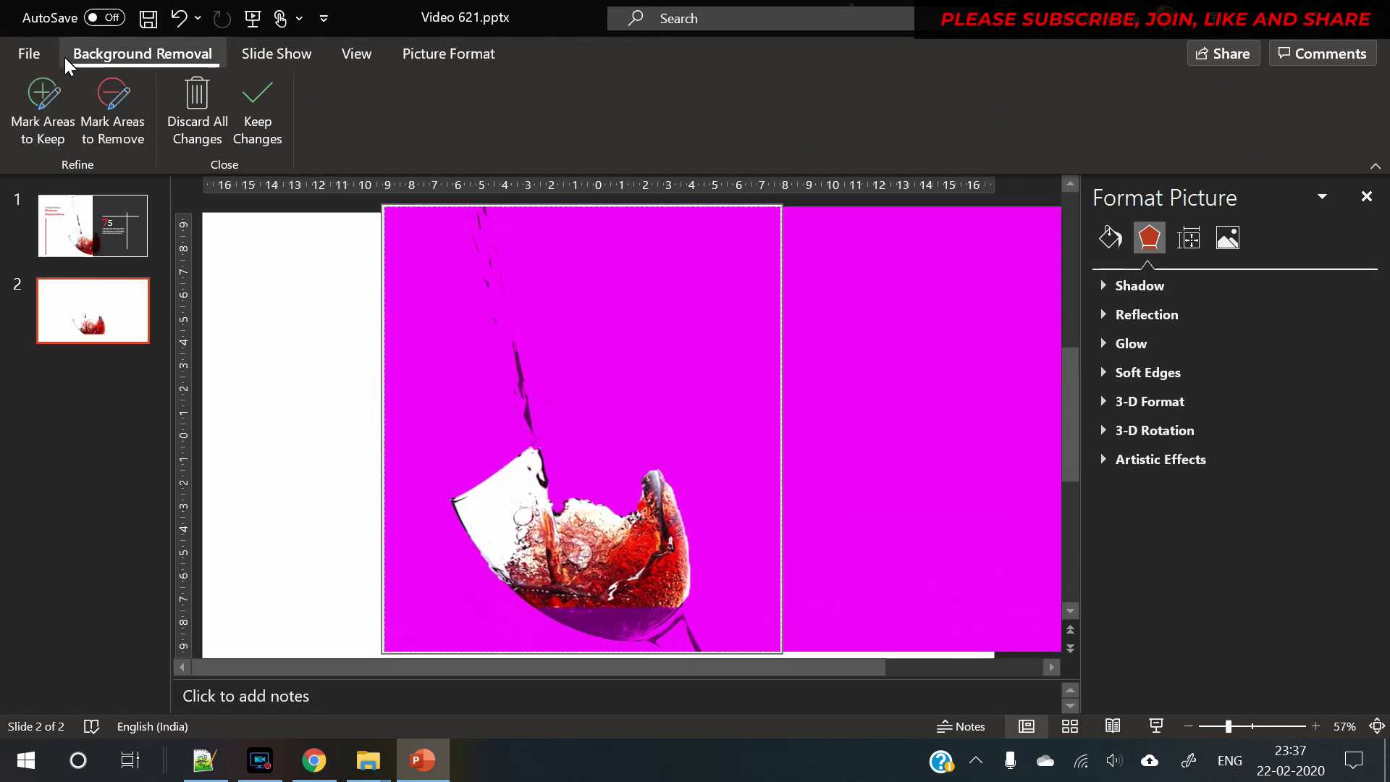
# Step: Mark the liquid stream, top to bottom, as areas to keep
pyautogui.click(37, 111)
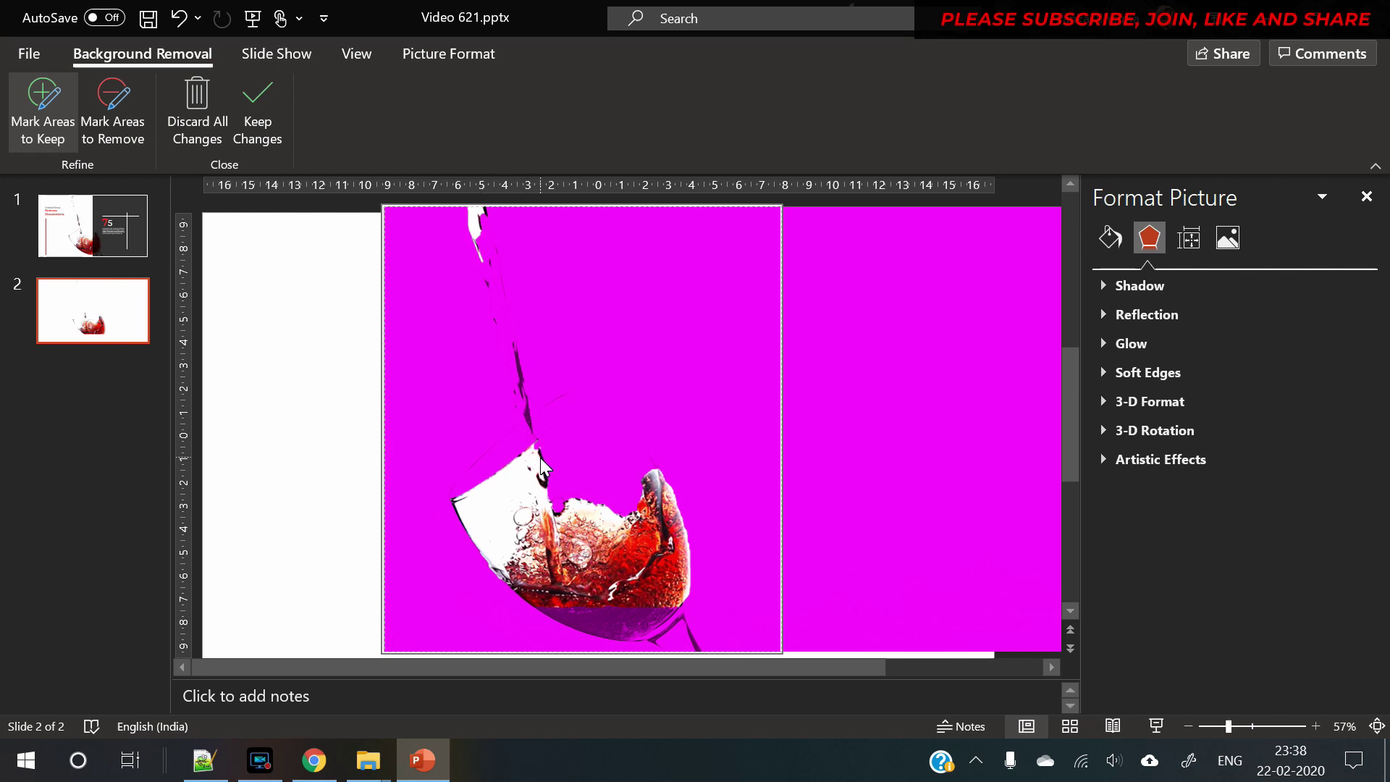
pyautogui.moveTo(533, 434)
pyautogui.mouseDown()
pyautogui.moveTo(532, 371)
pyautogui.moveTo(509, 313)
pyautogui.mouseUp()
pyautogui.moveTo(477, 270); pyautogui.dragTo(508, 354)
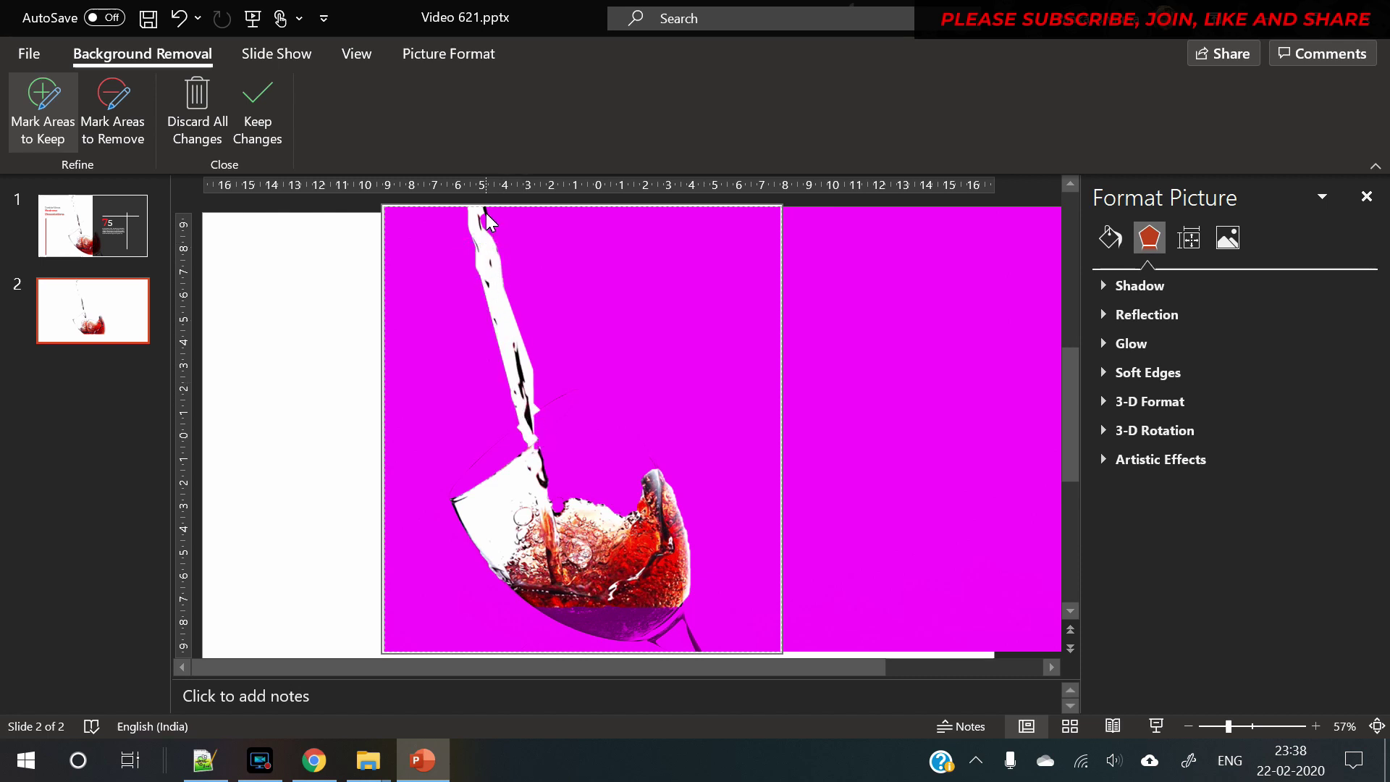
pyautogui.moveTo(485, 213); pyautogui.dragTo(484, 239)
# Step: Mark the glass, wine and top edge for removal and keep the changes
pyautogui.click(141, 119)
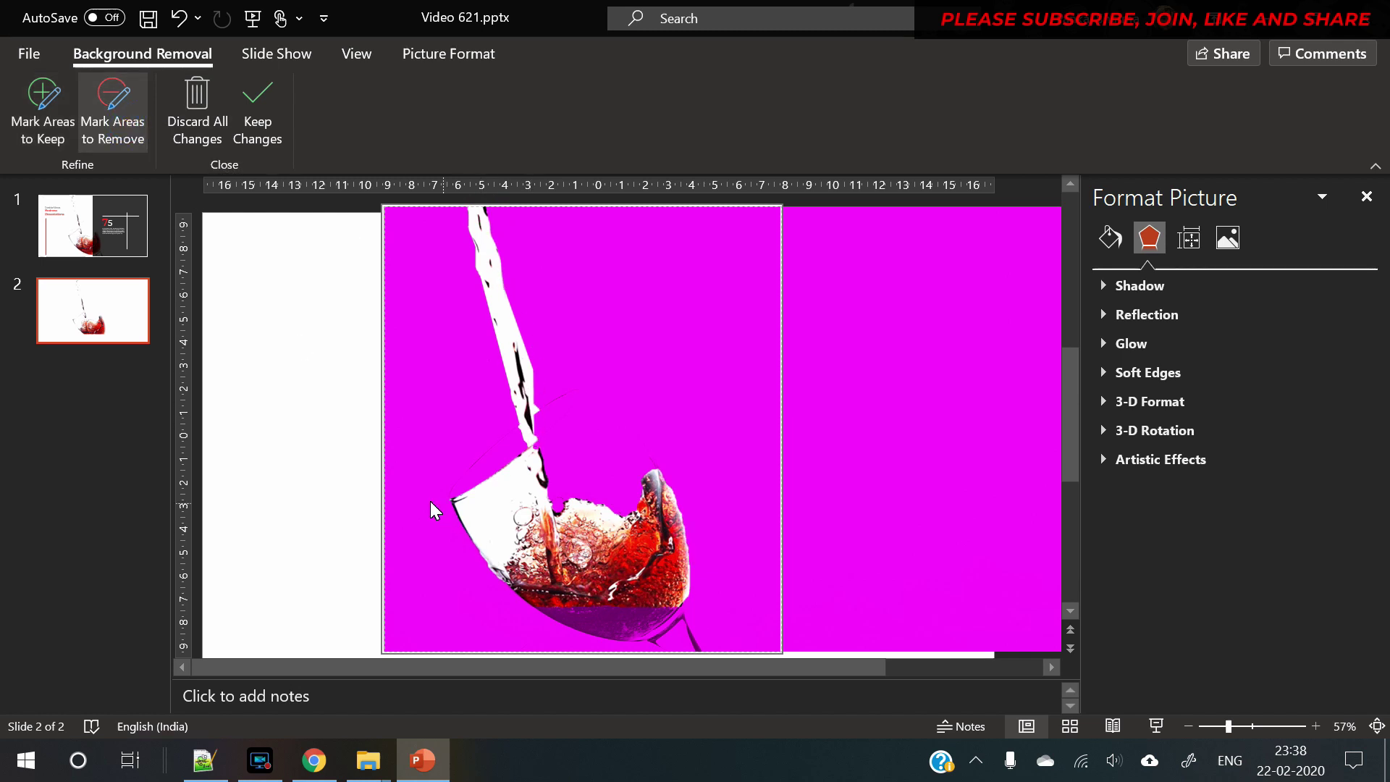
pyautogui.moveTo(424, 511)
pyautogui.mouseDown()
pyautogui.moveTo(579, 433)
pyautogui.moveTo(646, 478)
pyautogui.mouseUp()
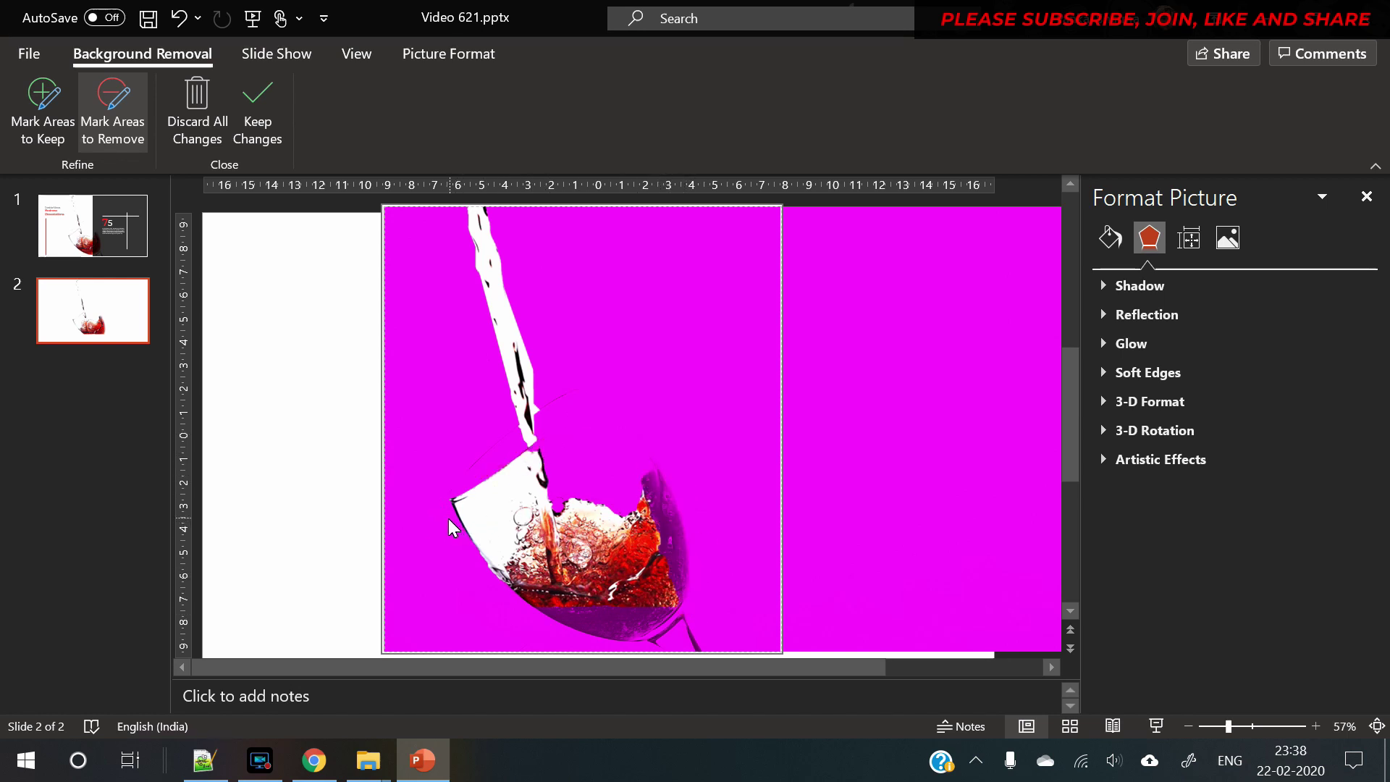
pyautogui.moveTo(443, 518); pyautogui.dragTo(784, 629)
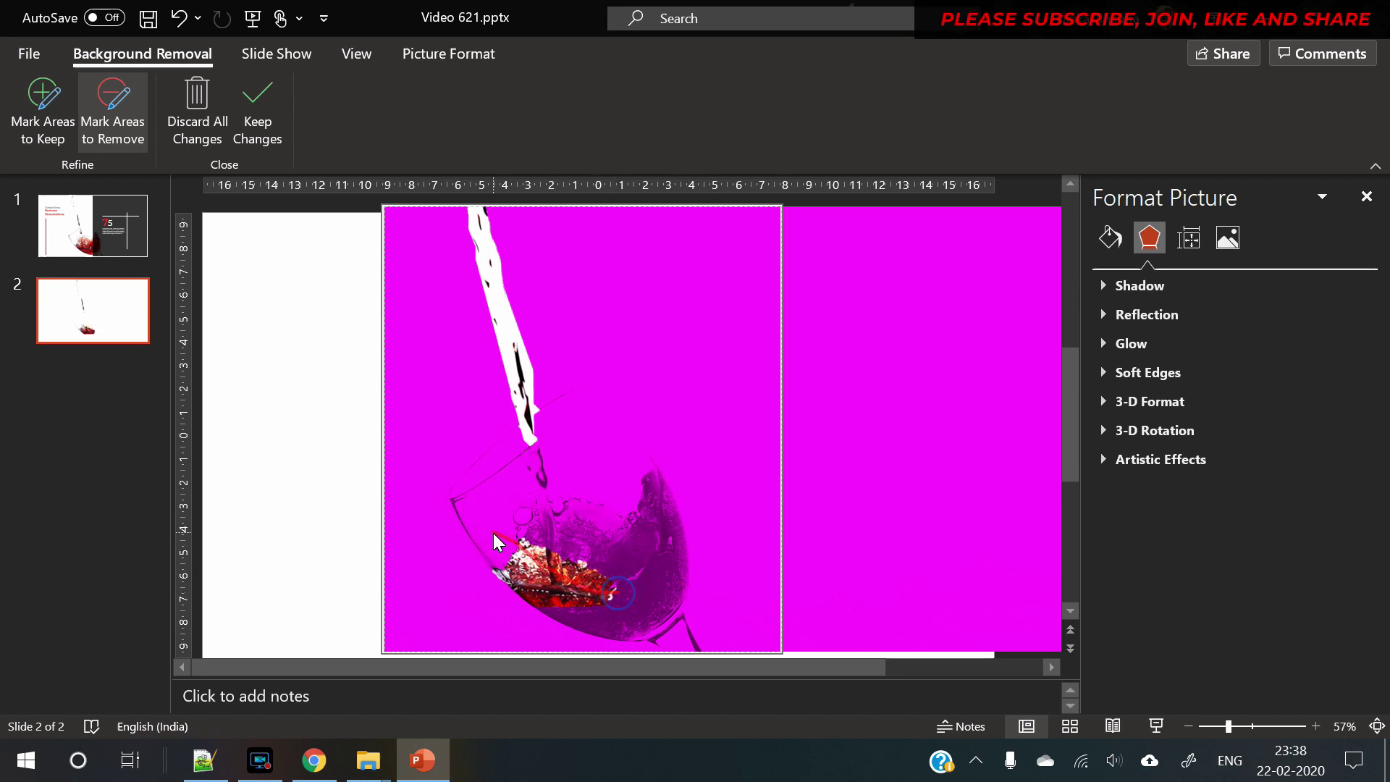
pyautogui.moveTo(493, 533)
pyautogui.mouseDown()
pyautogui.moveTo(573, 618)
pyautogui.moveTo(751, 507)
pyautogui.moveTo(688, 480)
pyautogui.mouseUp()
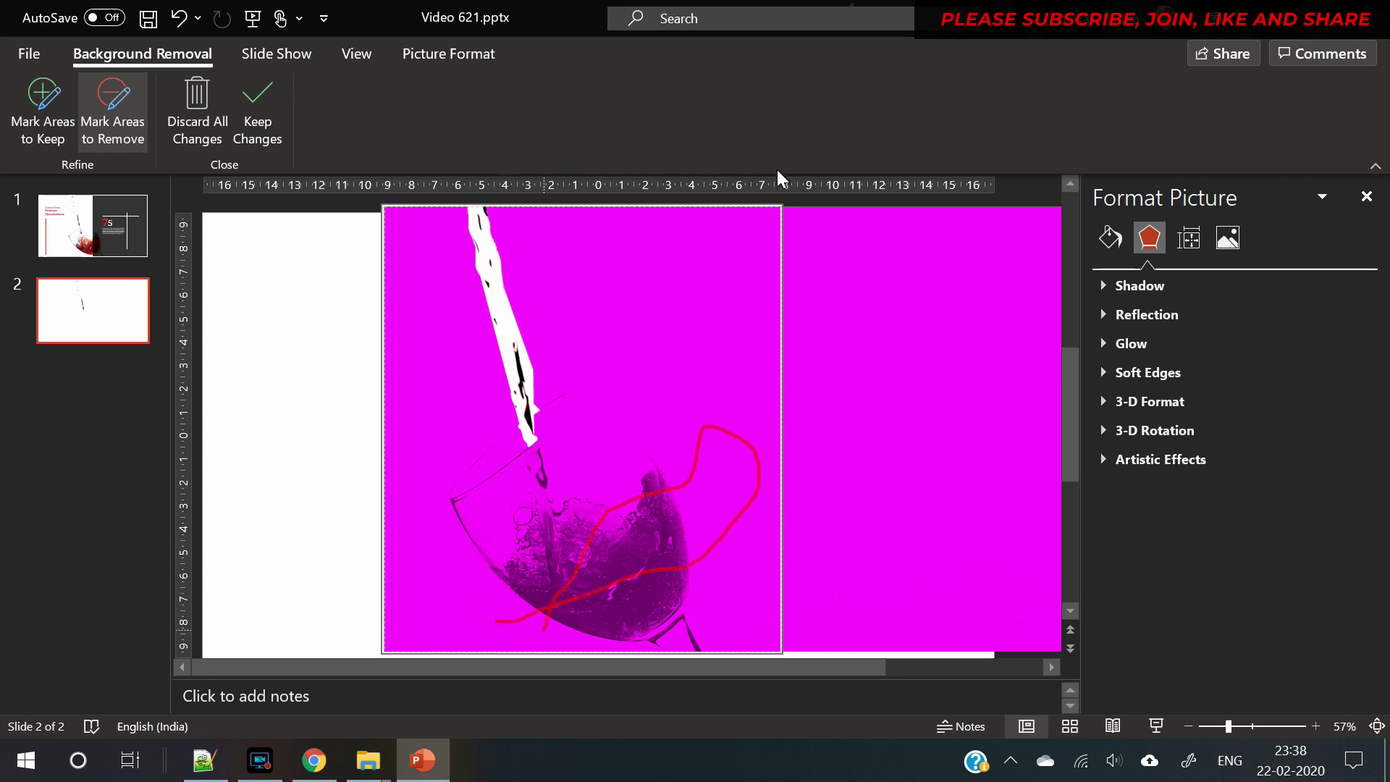
pyautogui.moveTo(805, 218)
pyautogui.mouseDown()
pyautogui.moveTo(663, 229)
pyautogui.moveTo(371, 189)
pyautogui.mouseUp()
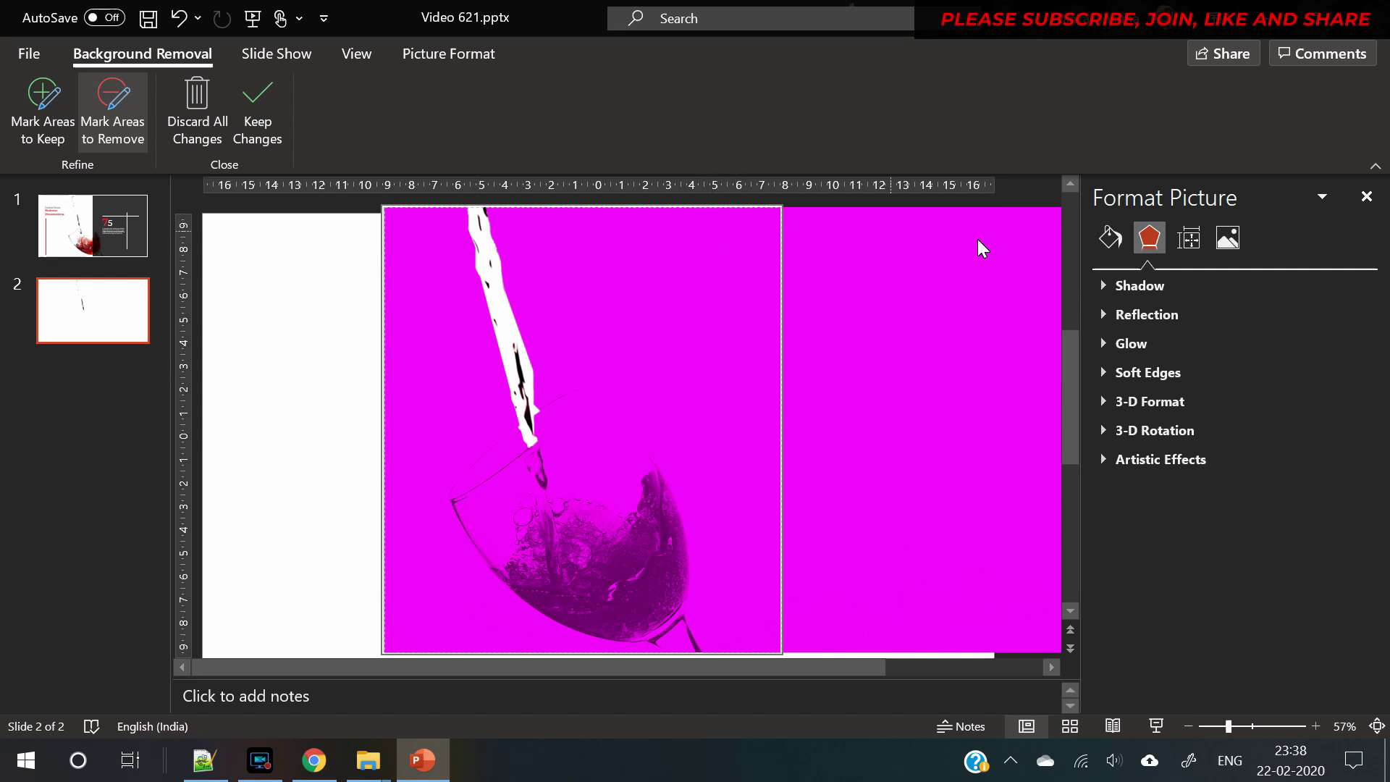
pyautogui.click(260, 116)
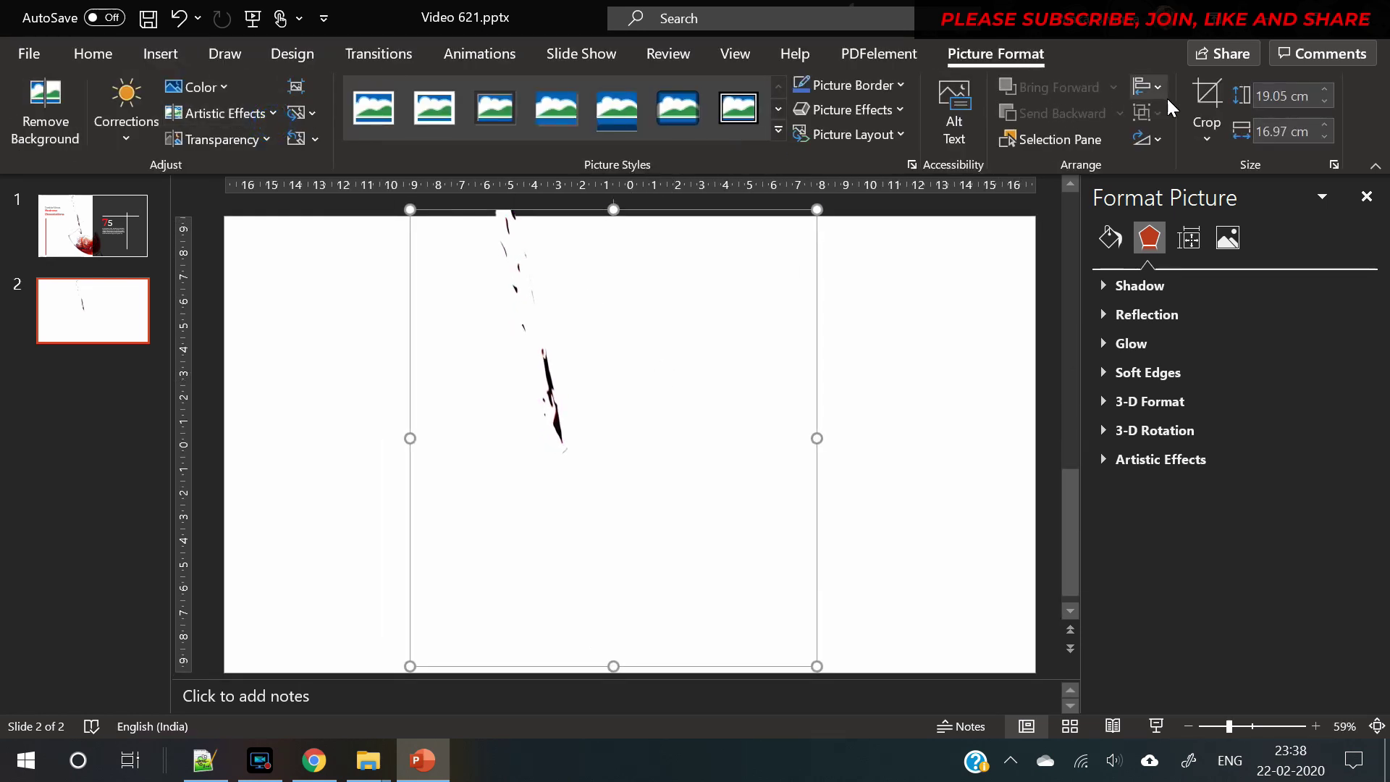
# Step: Crop the stream picture's left, right and top edges in close to the liquid
pyautogui.click(1207, 105)
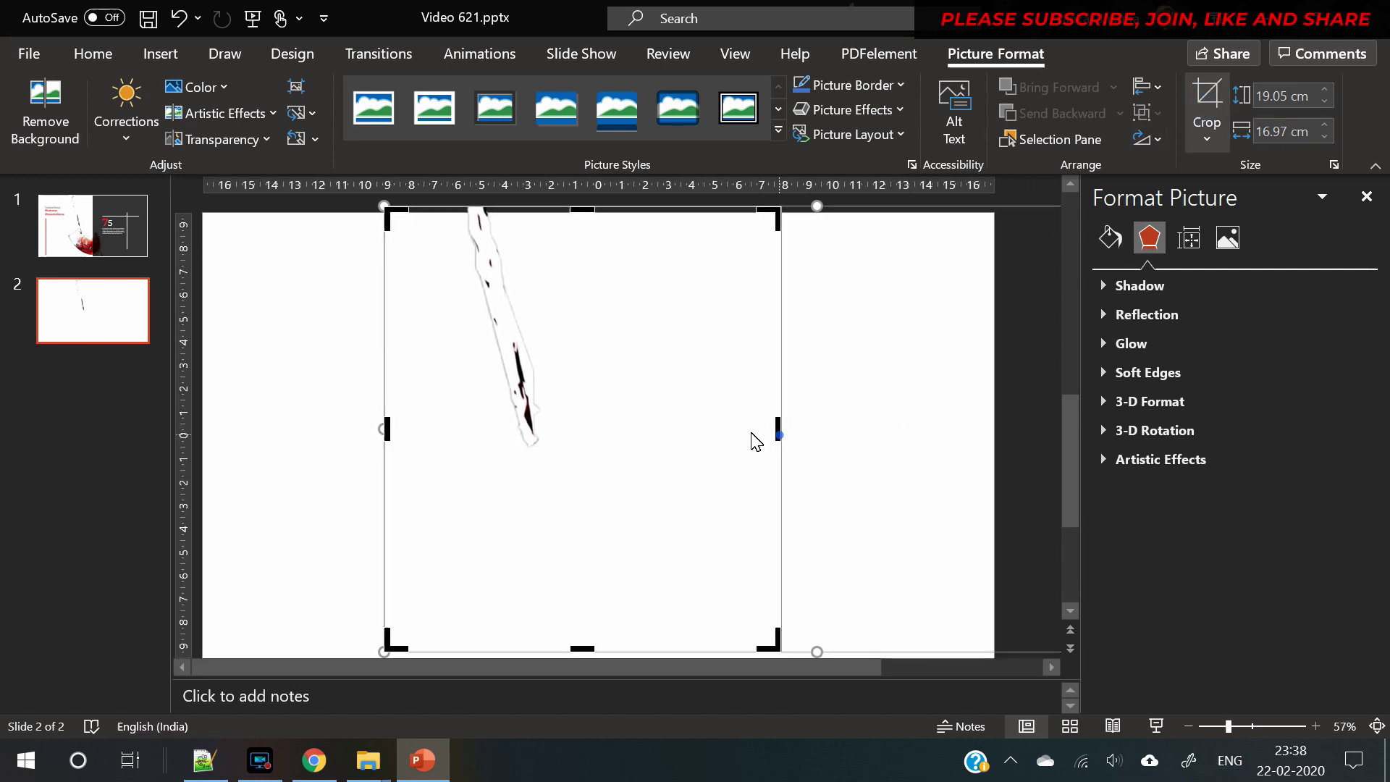
pyautogui.moveTo(779, 434); pyautogui.dragTo(599, 406)
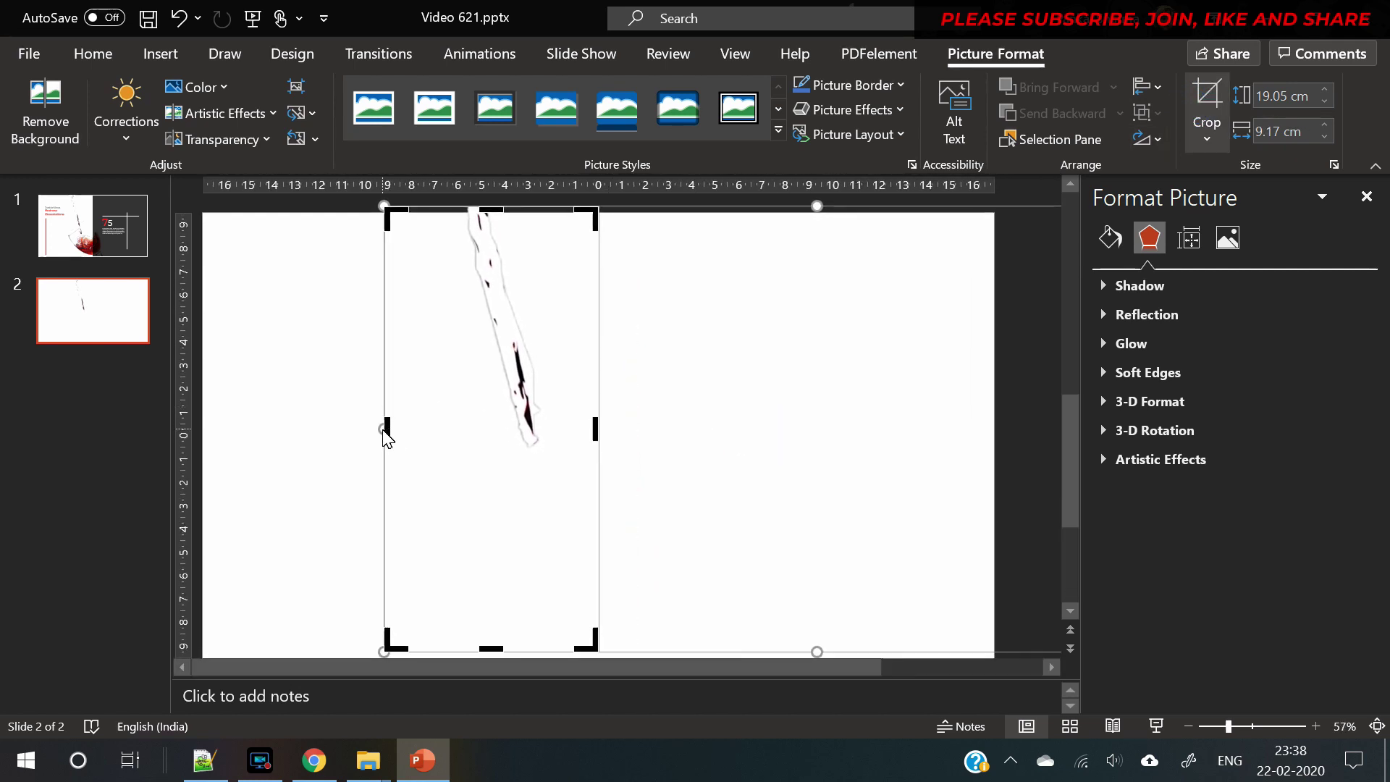
pyautogui.moveTo(389, 434); pyautogui.dragTo(456, 447)
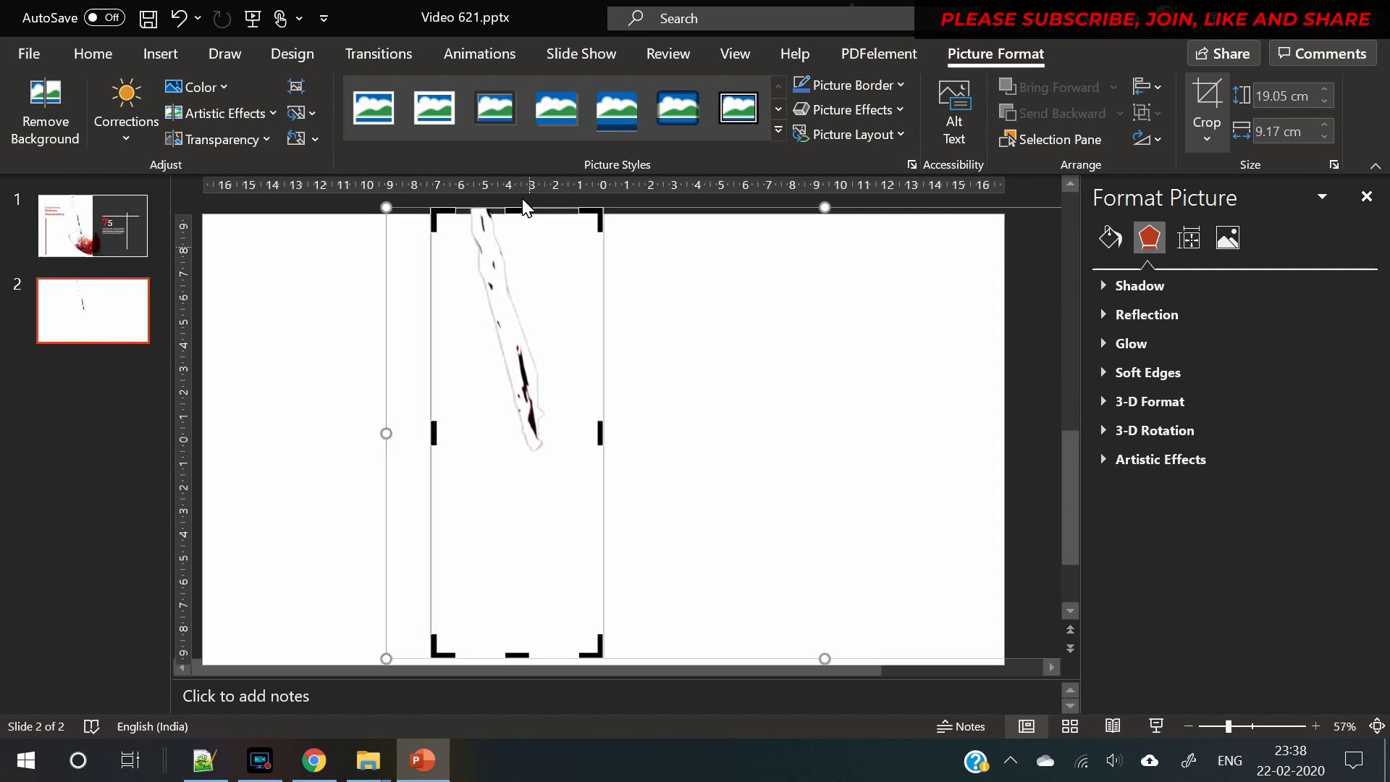
pyautogui.moveTo(522, 220); pyautogui.dragTo(516, 225)
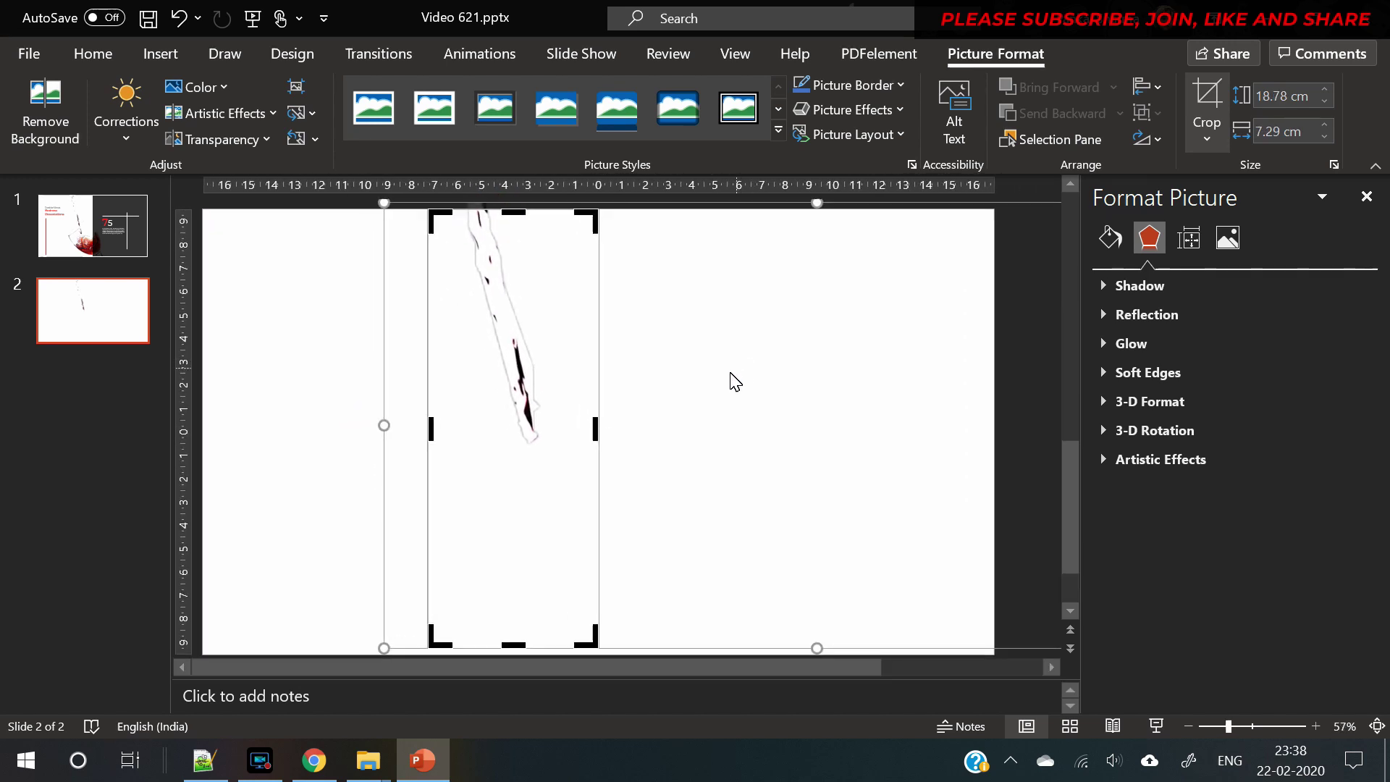
pyautogui.click(315, 372)
# Step: Crop the bottom up to the stream's end and move the cut-out left
pyautogui.click(543, 372)
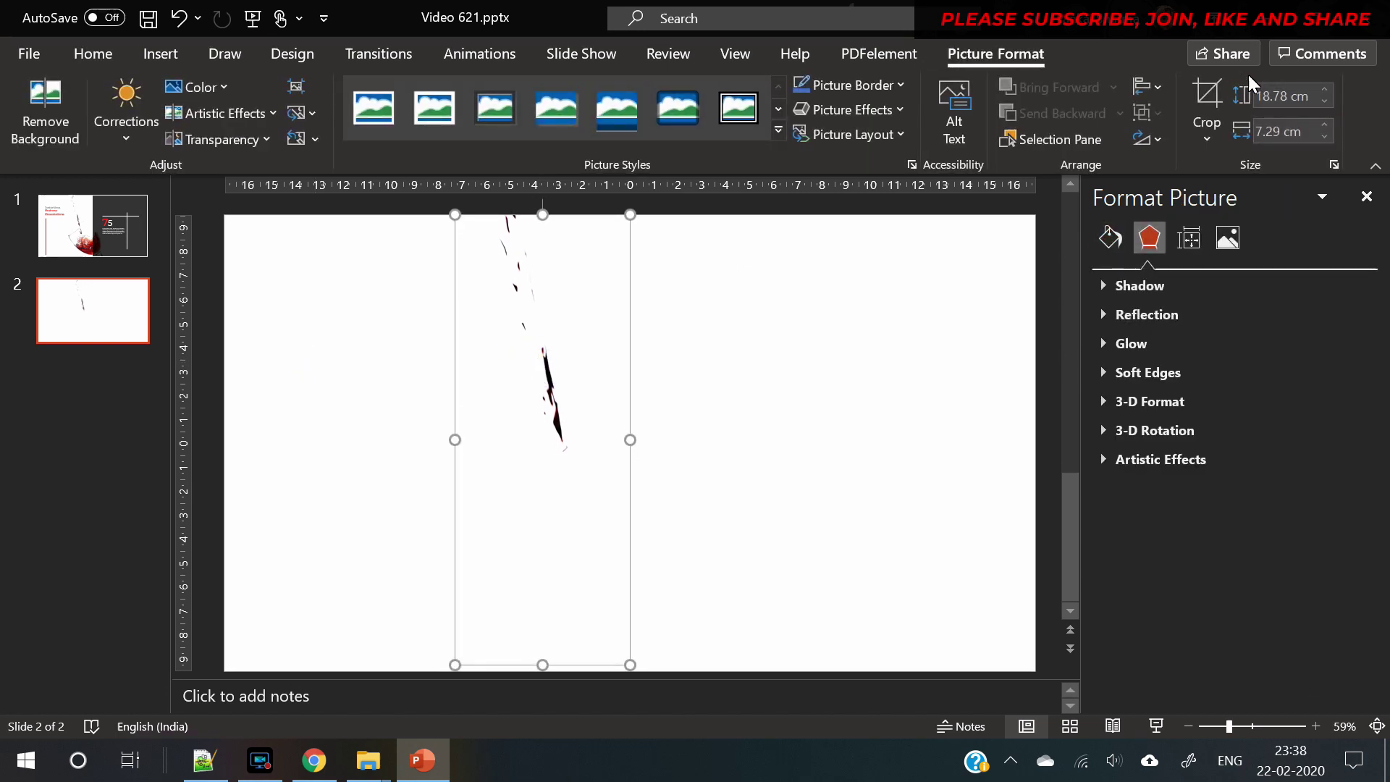
pyautogui.click(1207, 94)
pyautogui.moveTo(510, 644); pyautogui.dragTo(524, 471)
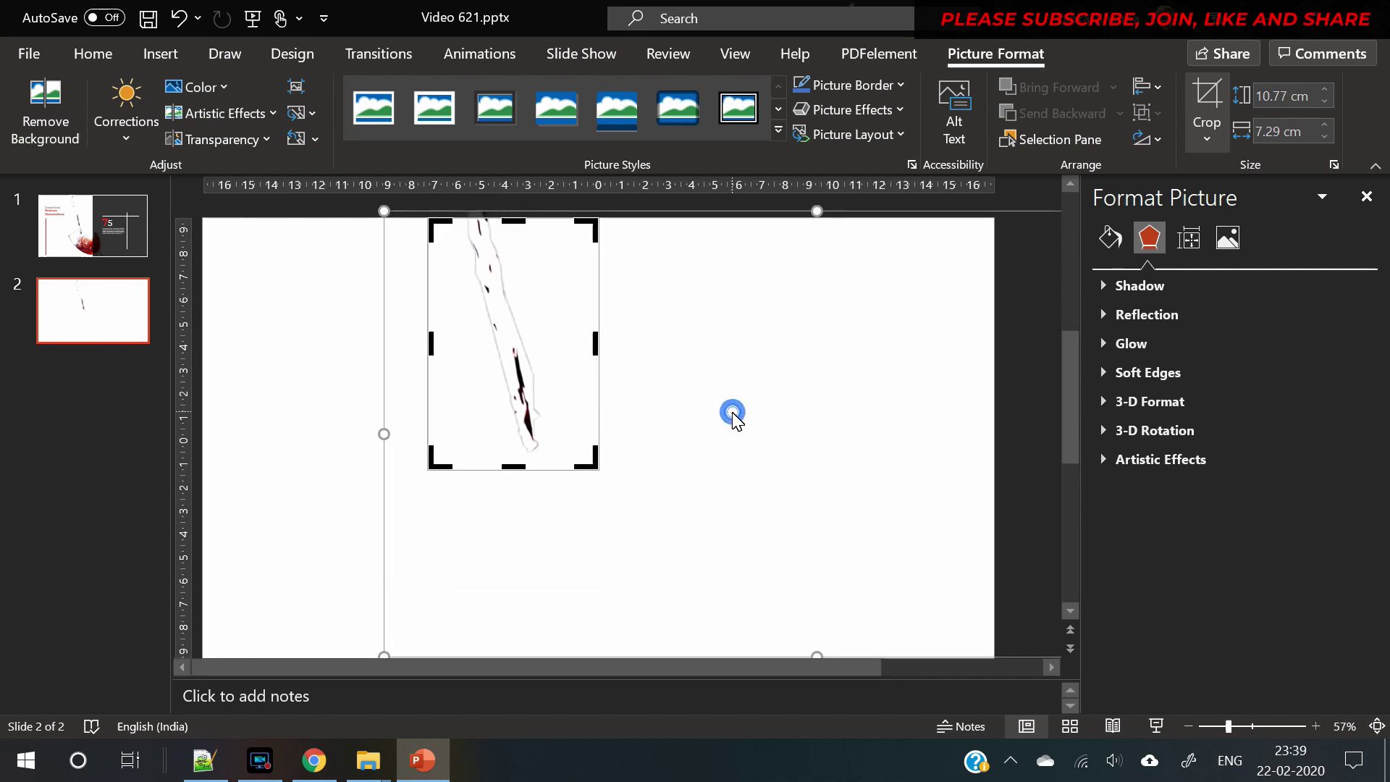
pyautogui.click(313, 339)
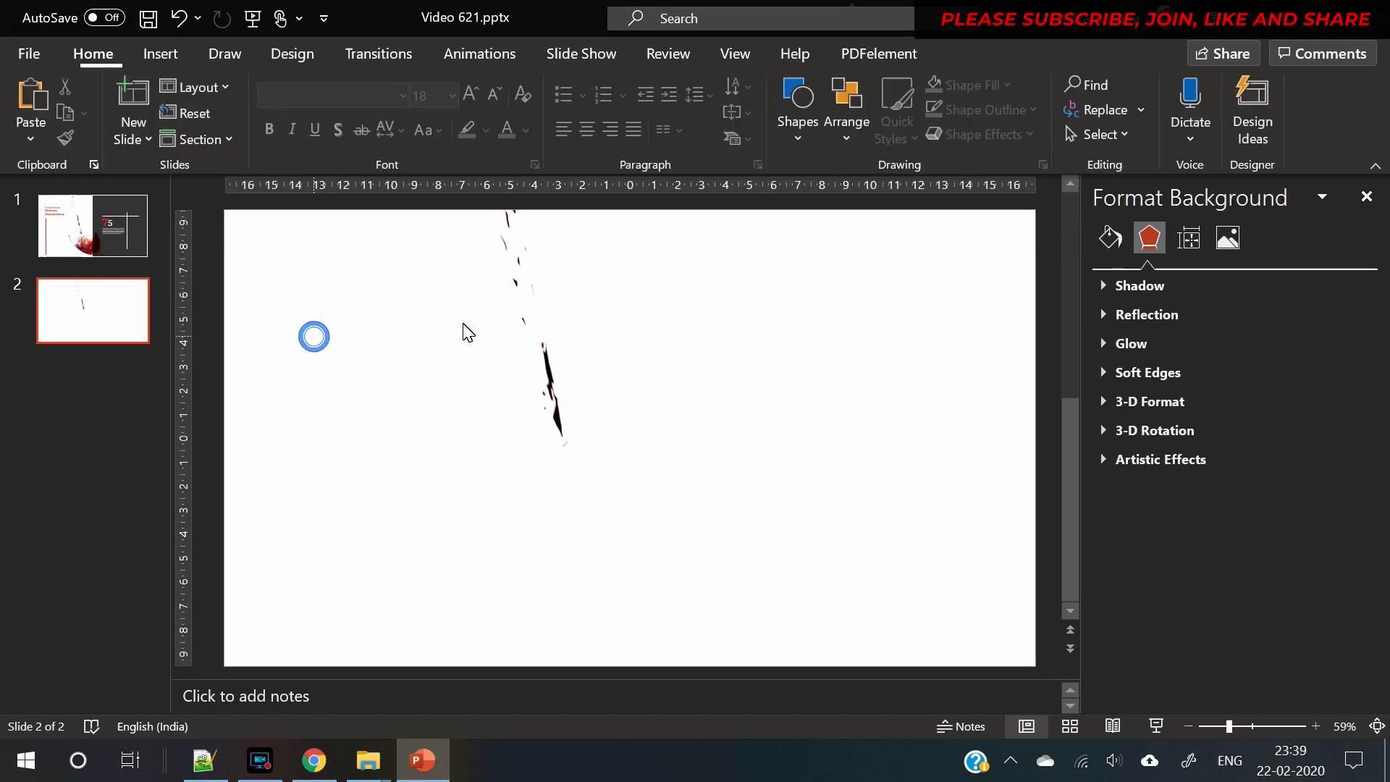
pyautogui.moveTo(534, 343); pyautogui.dragTo(373, 353)
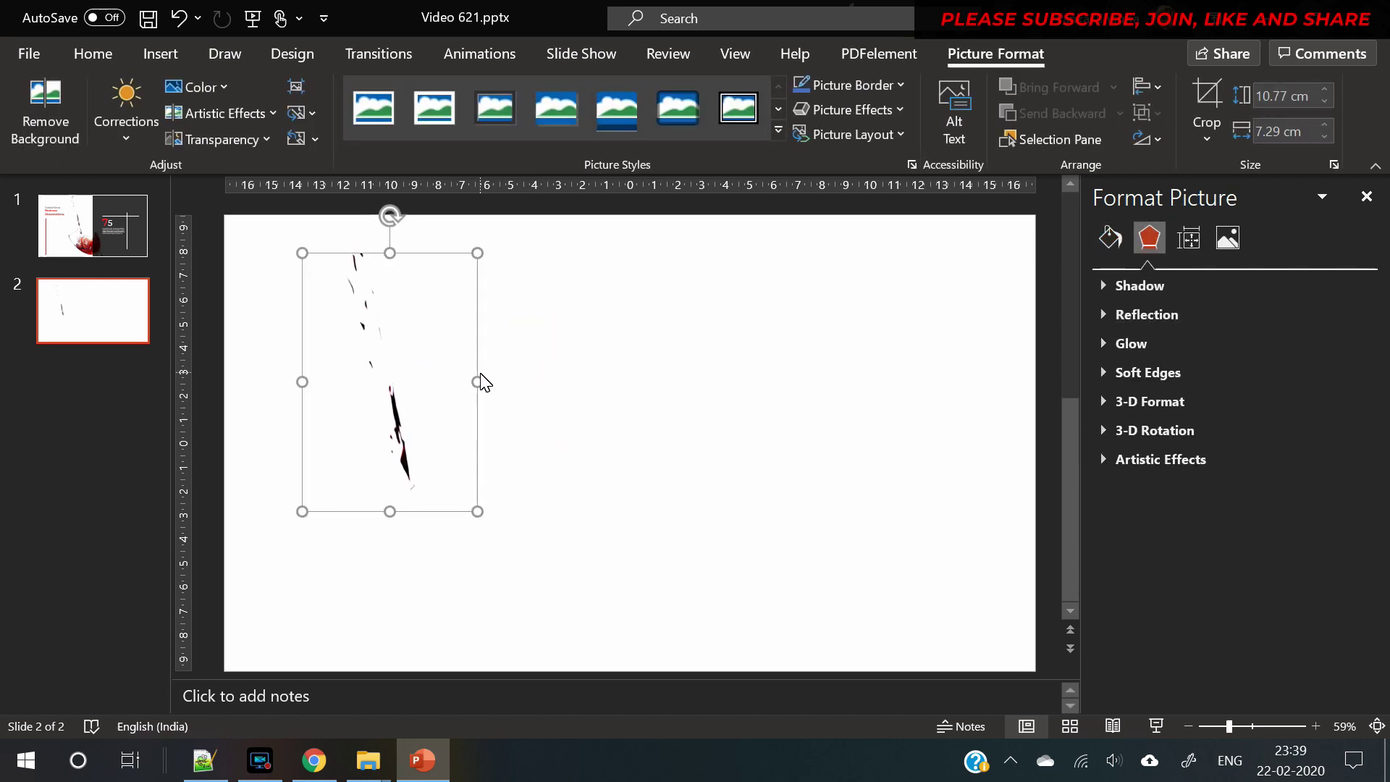
pyautogui.click(239, 324)
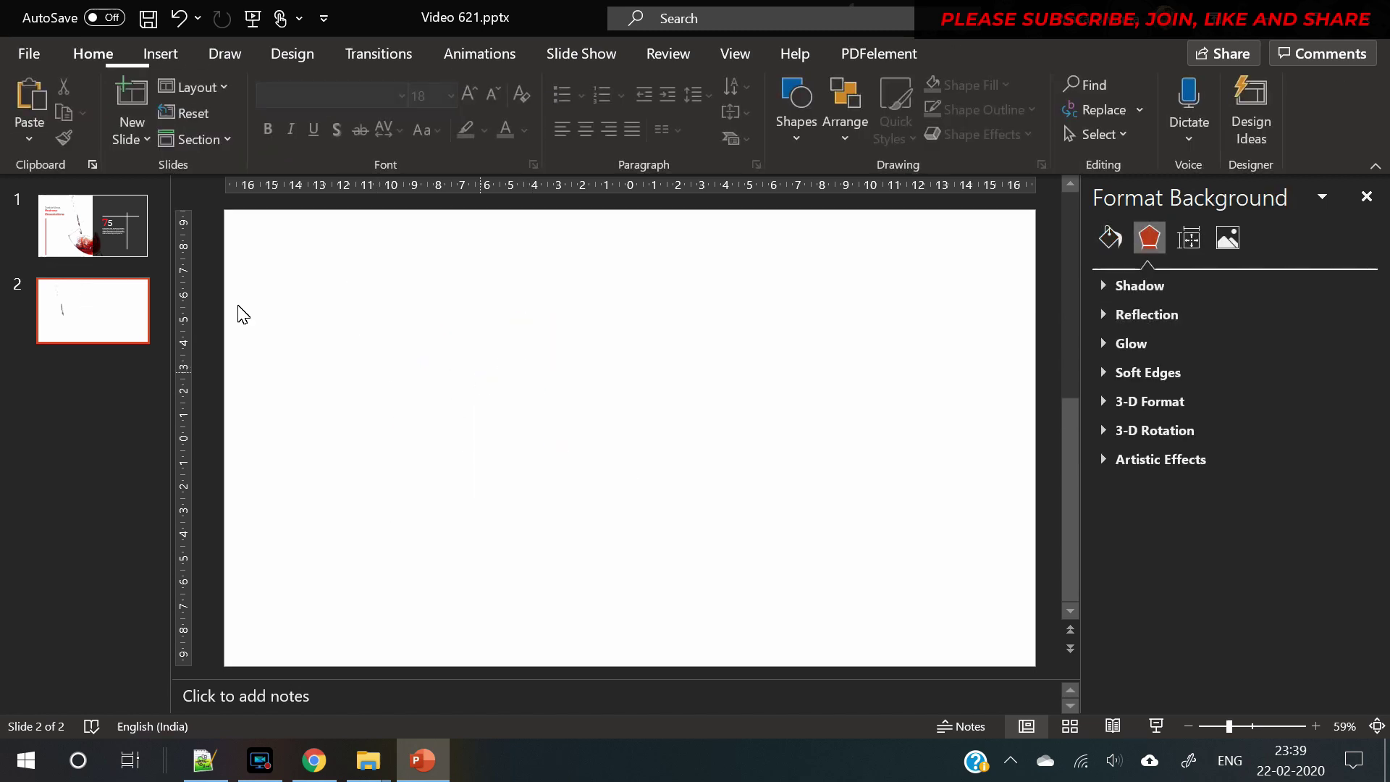
# Step: Paste the stream cut-out onto slide 1 and move it over the pour
pyautogui.click(65, 225)
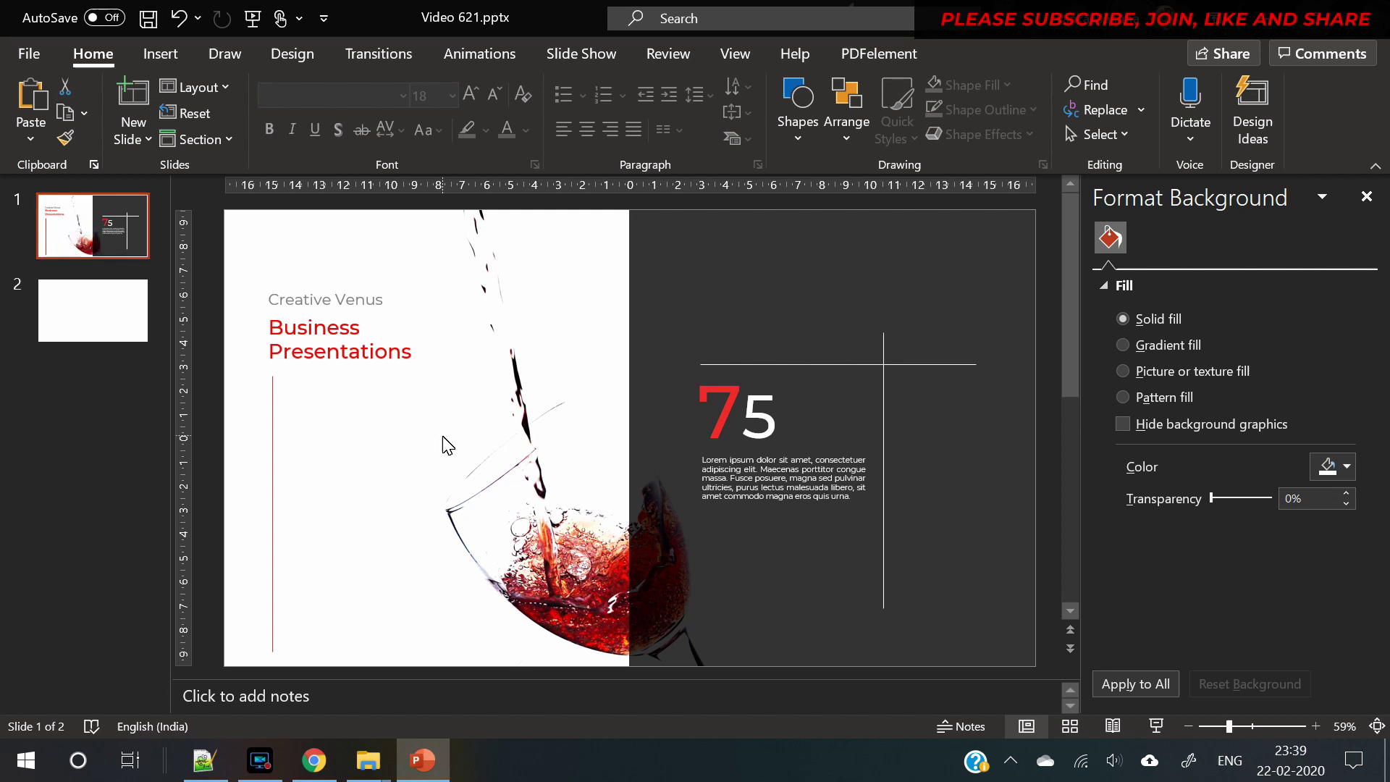
pyautogui.hotkey('ctrl', 'v')
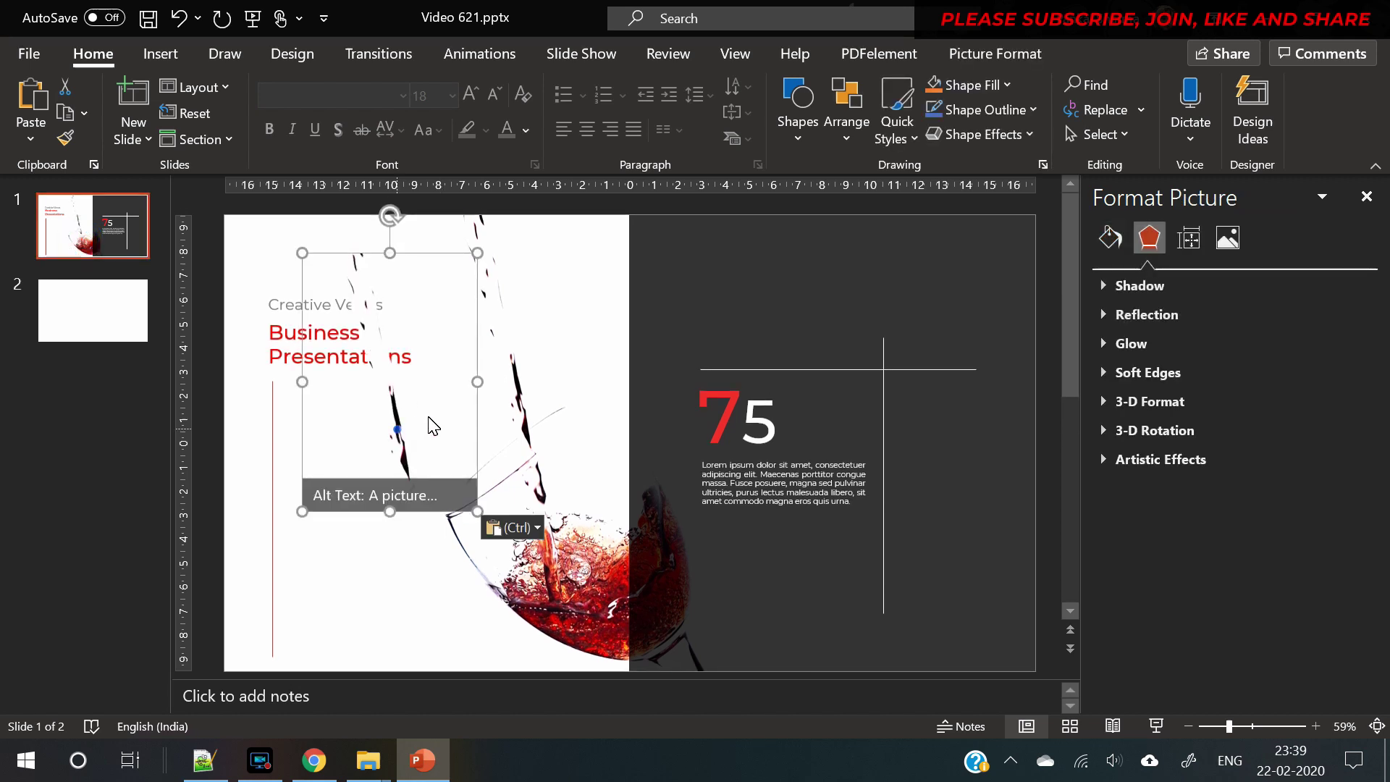
pyautogui.moveTo(435, 426); pyautogui.dragTo(506, 398)
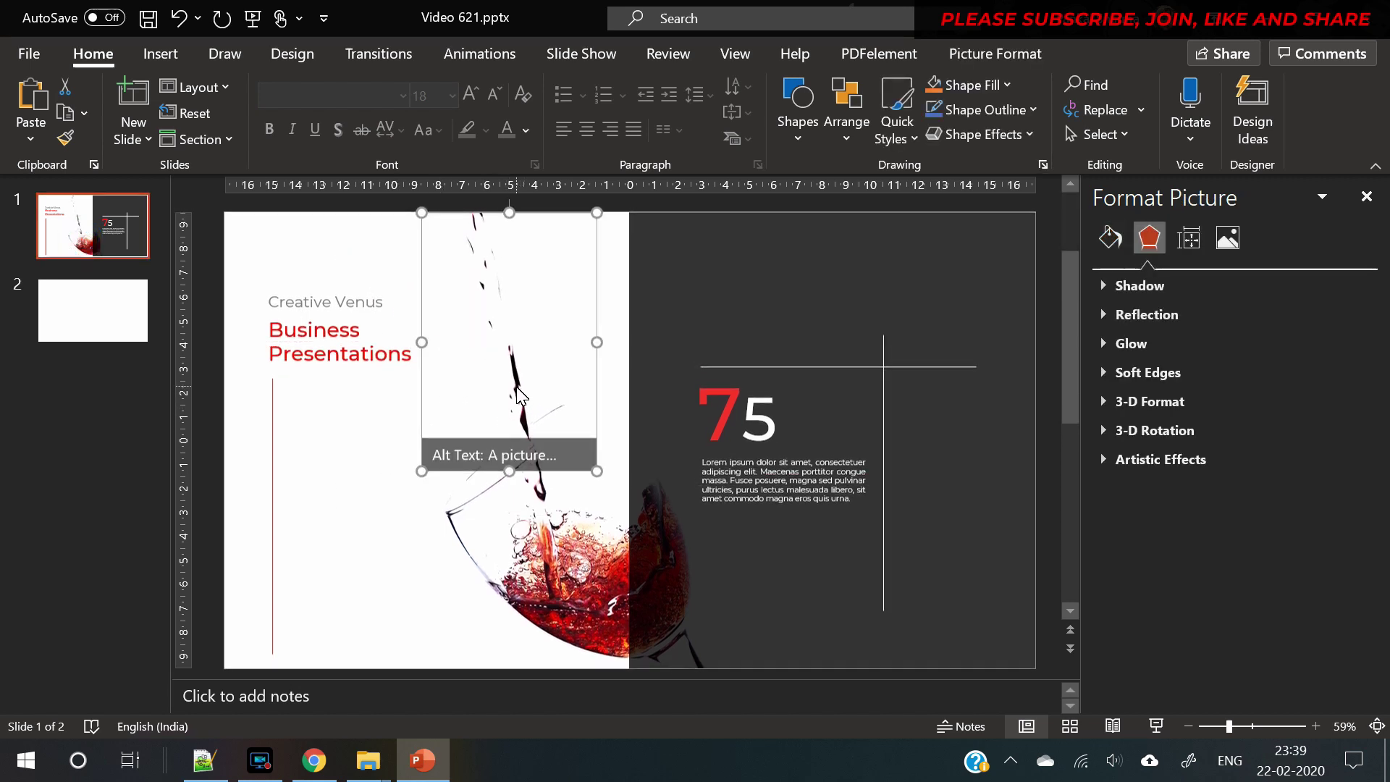
# Step: Flip the stream picture both vertically and horizontally
pyautogui.click(996, 64)
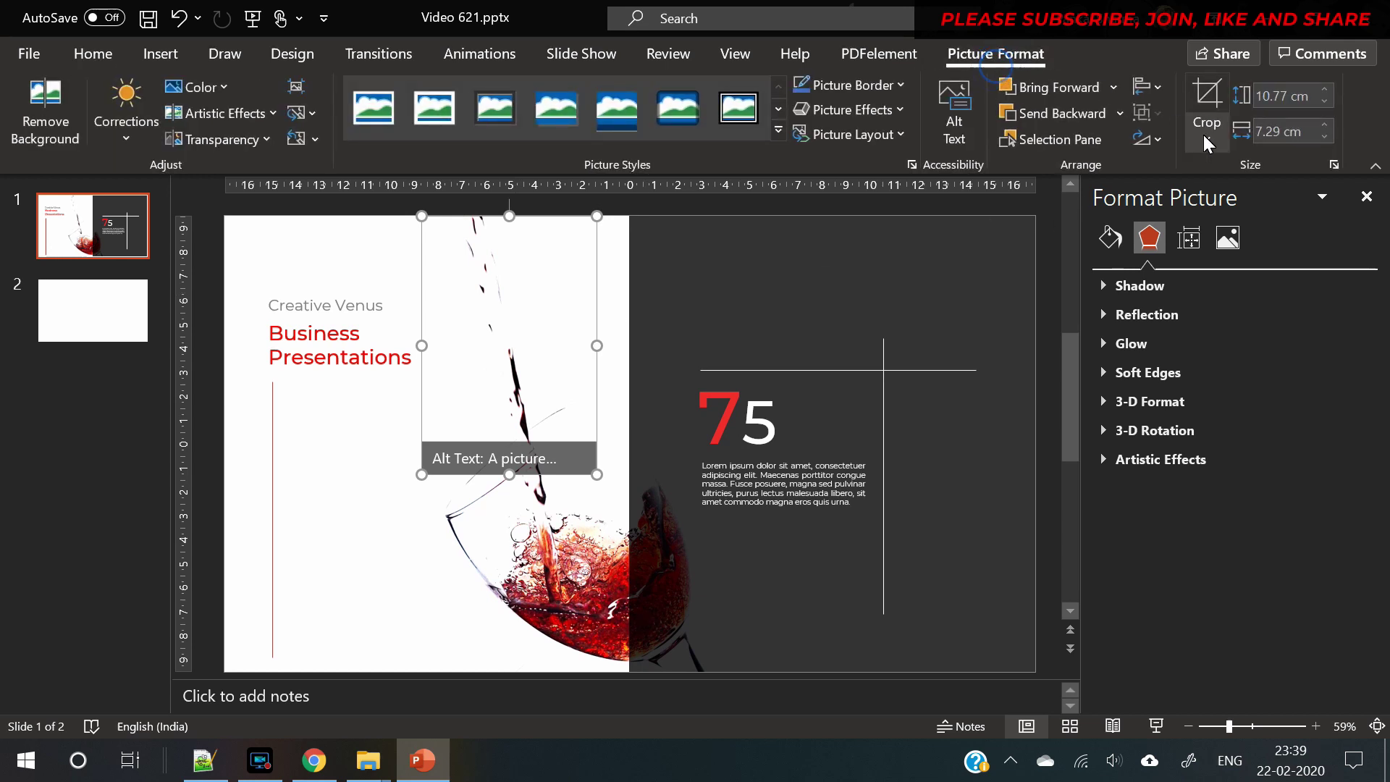
pyautogui.click(1157, 137)
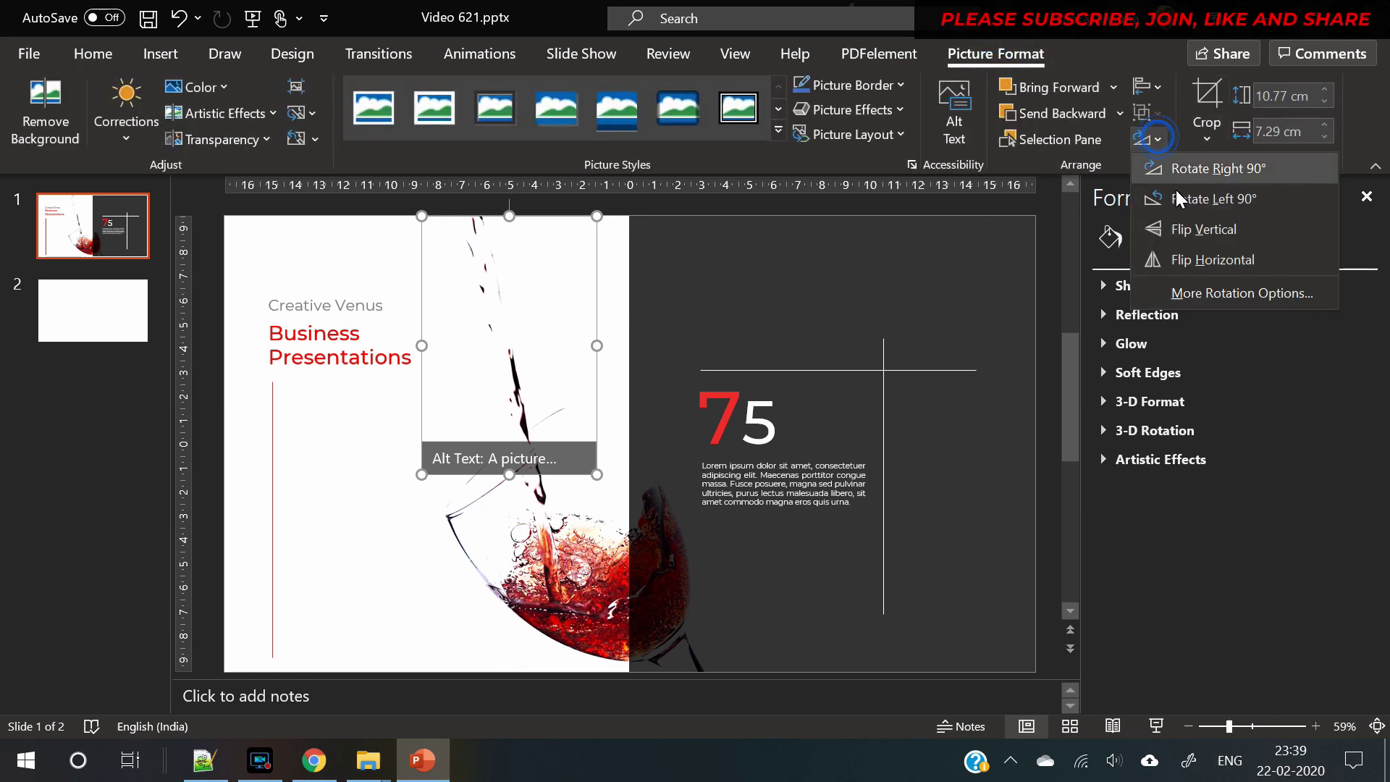
pyautogui.click(1185, 231)
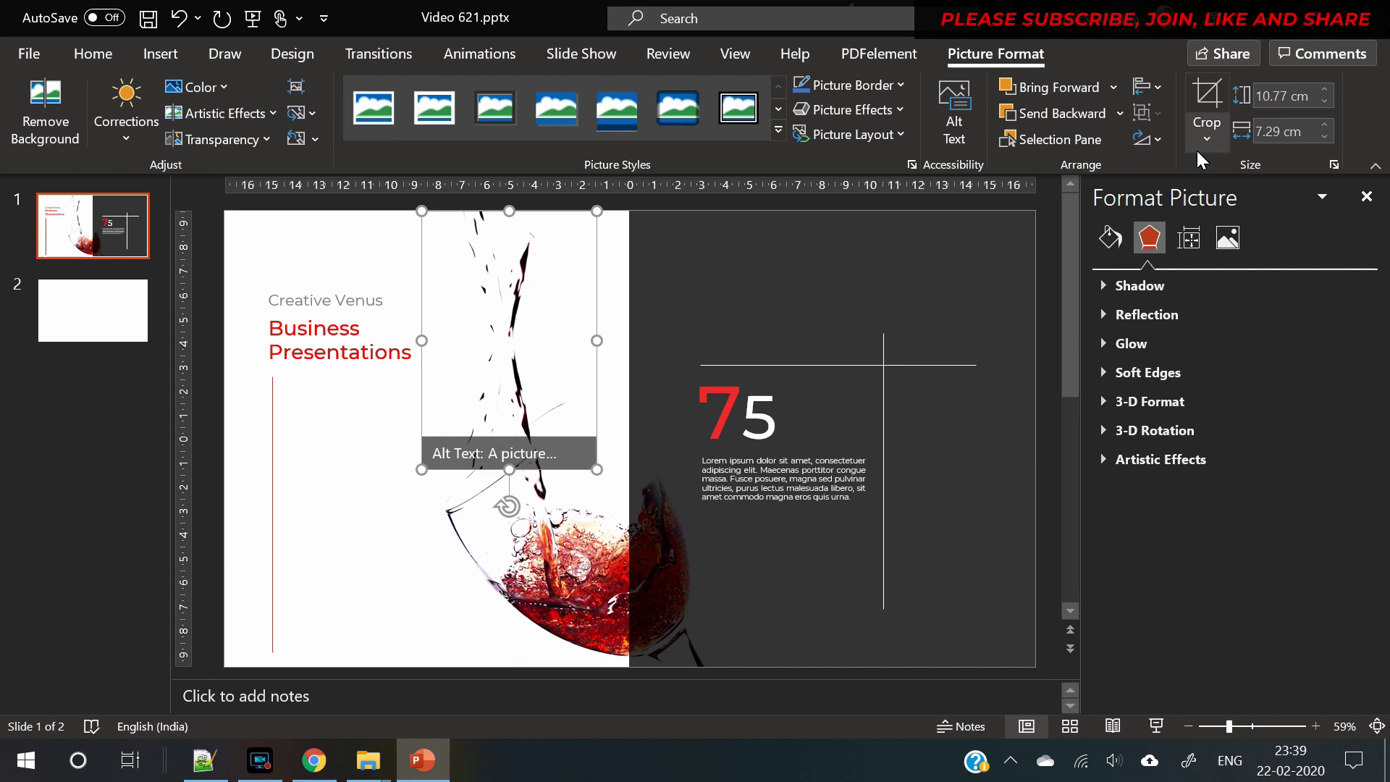
pyautogui.click(1163, 142)
pyautogui.click(1212, 265)
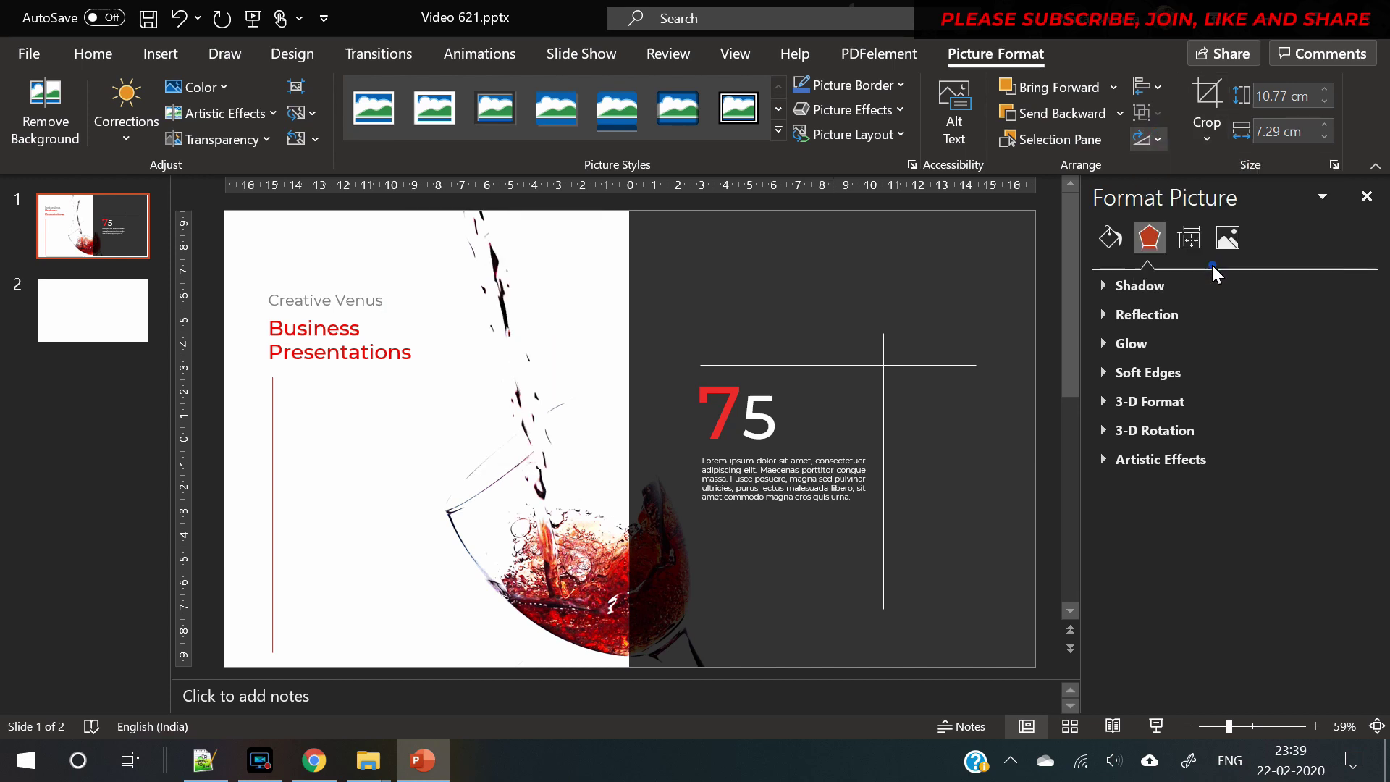
pyautogui.press('Escape')
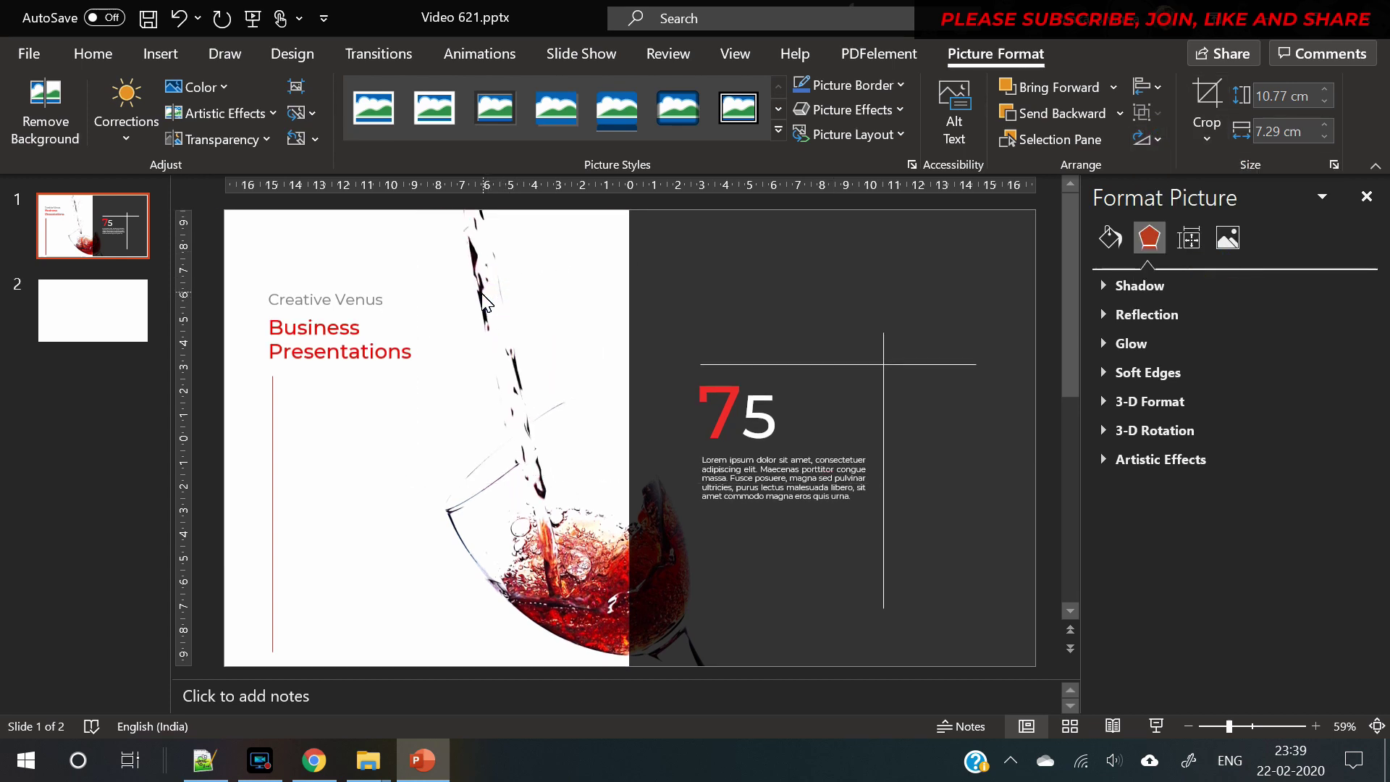
# Step: Shrink the stream to 8.44 × 5.71 cm and position it over the pouring liquid
pyautogui.click(520, 218)
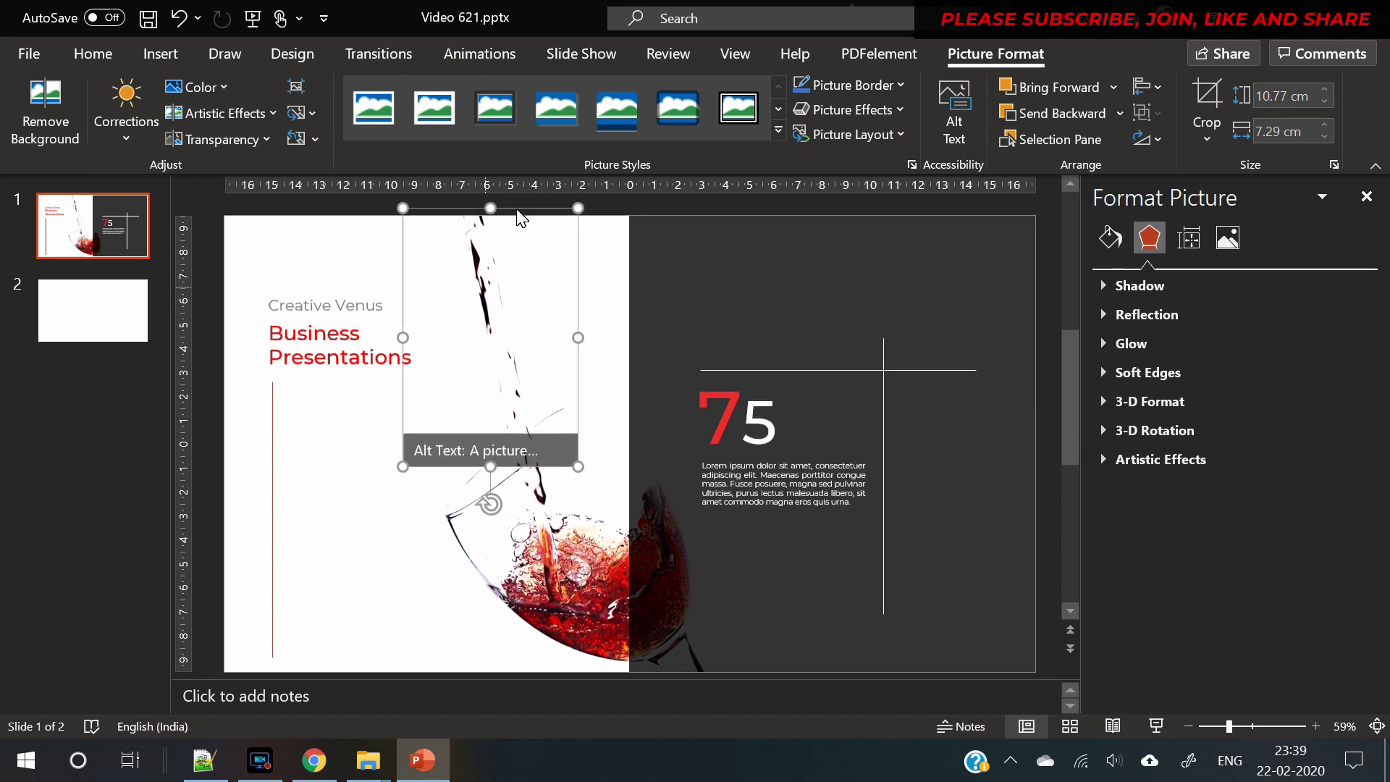
pyautogui.moveTo(581, 210); pyautogui.dragTo(539, 265)
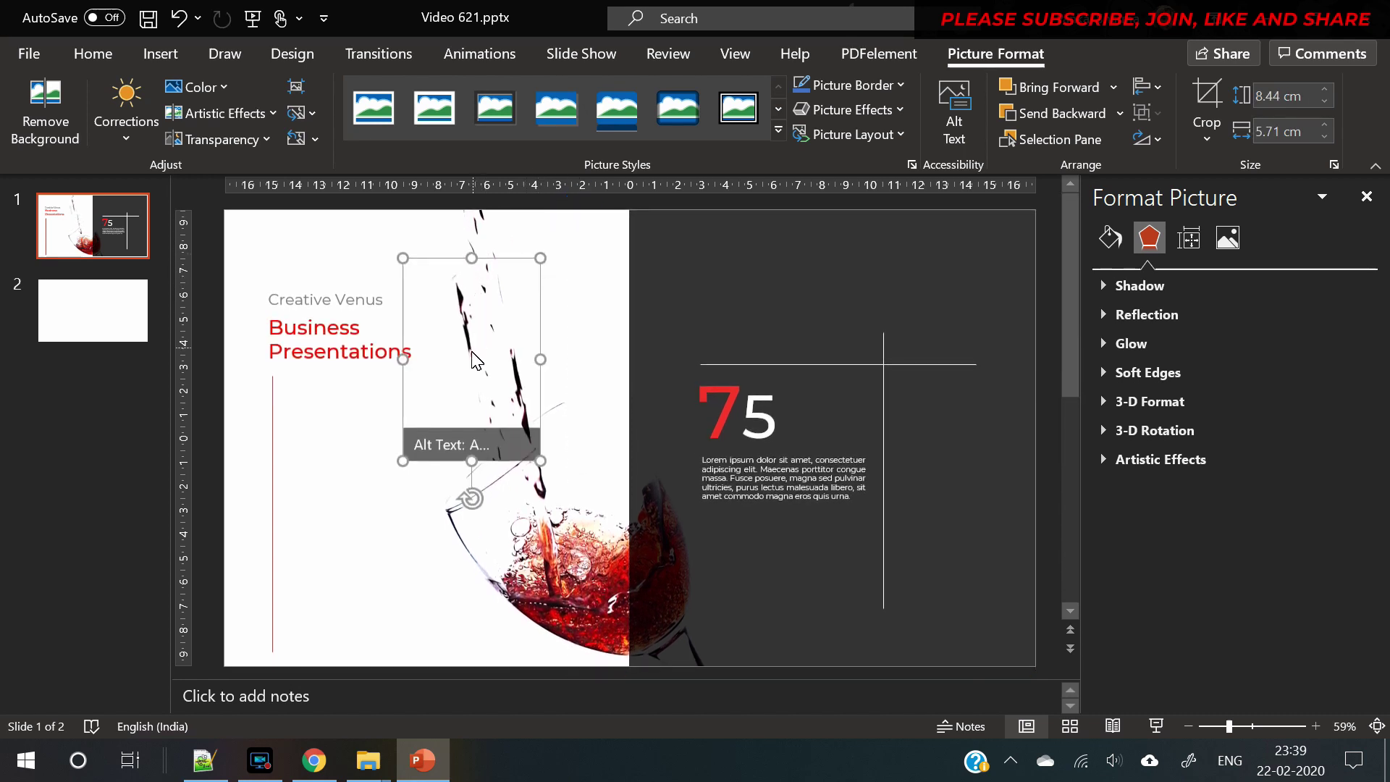
pyautogui.moveTo(468, 355); pyautogui.dragTo(493, 325)
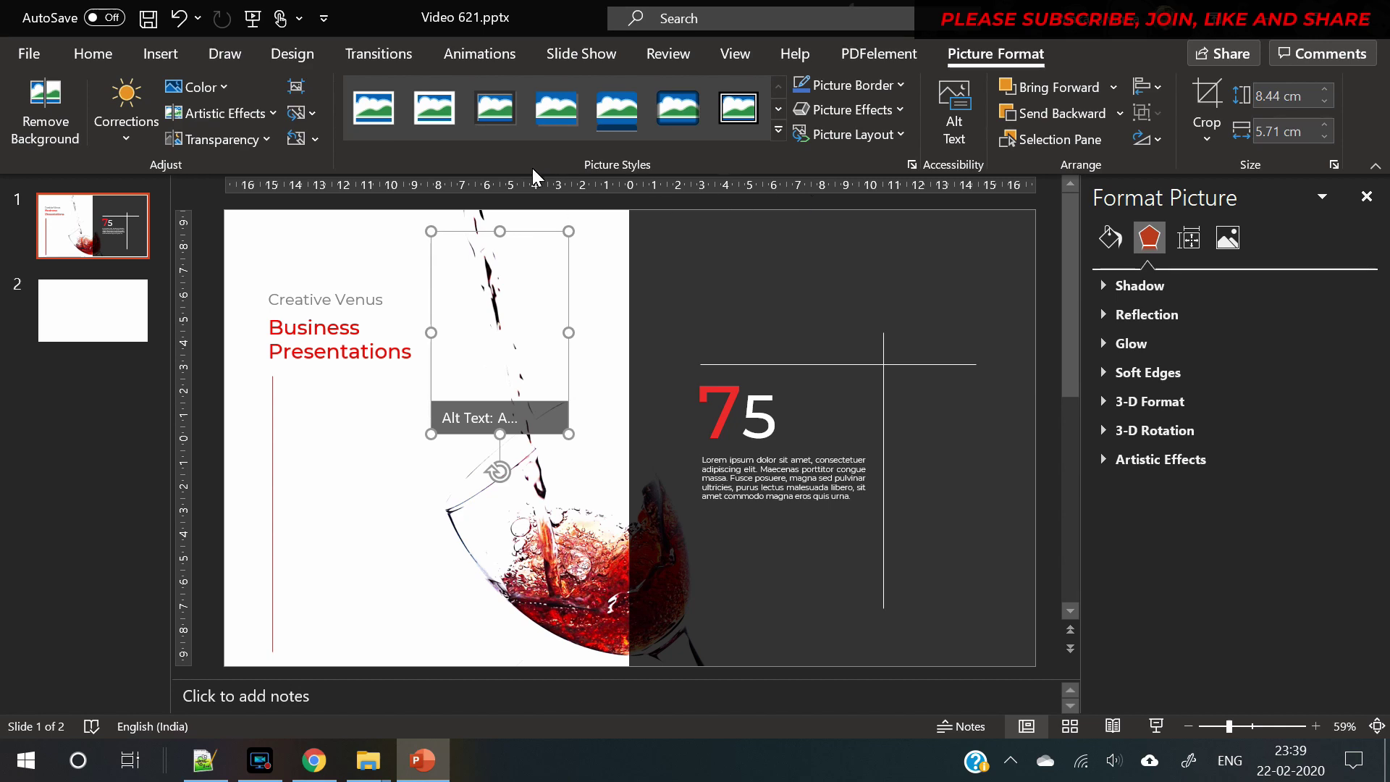
# Step: Add the Blink effect from More Emphasis Effects to the stream cut-out
pyautogui.click(480, 53)
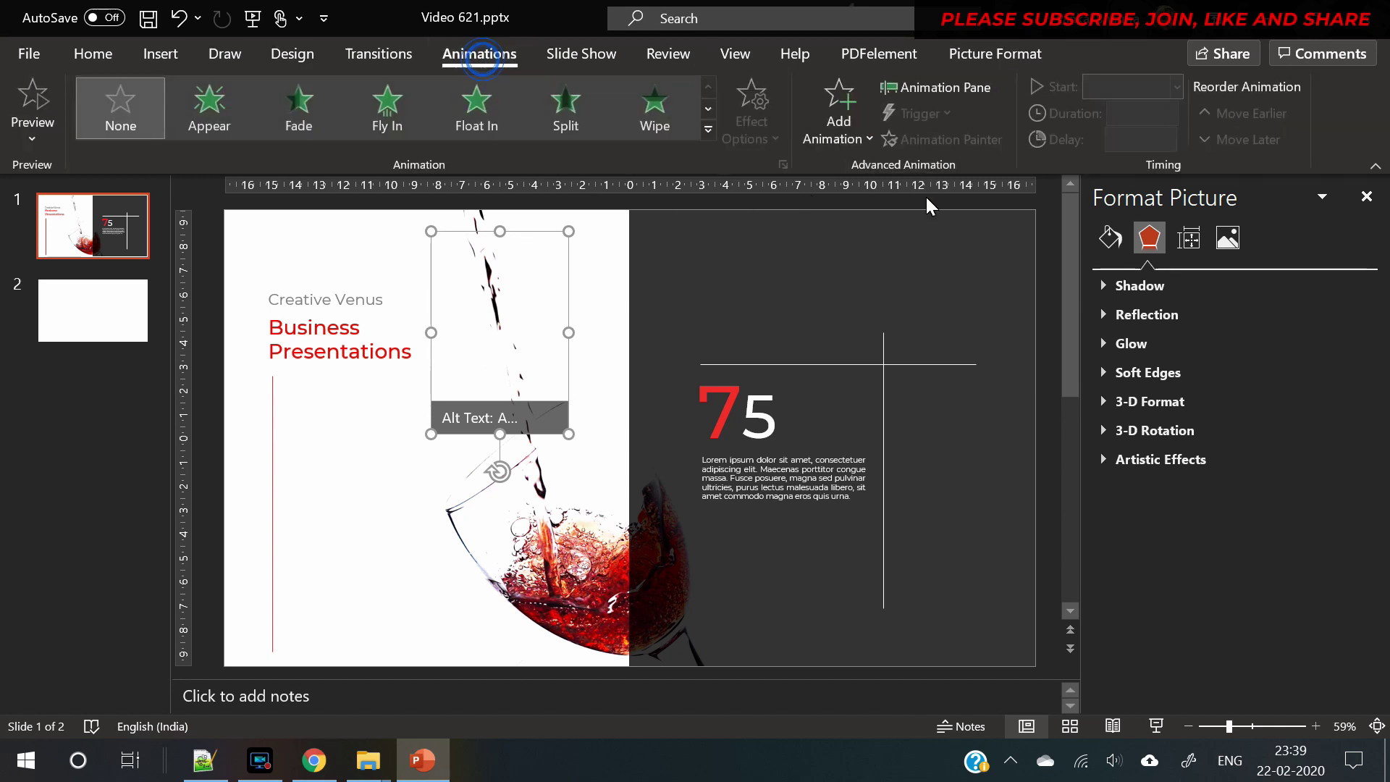
pyautogui.click(858, 138)
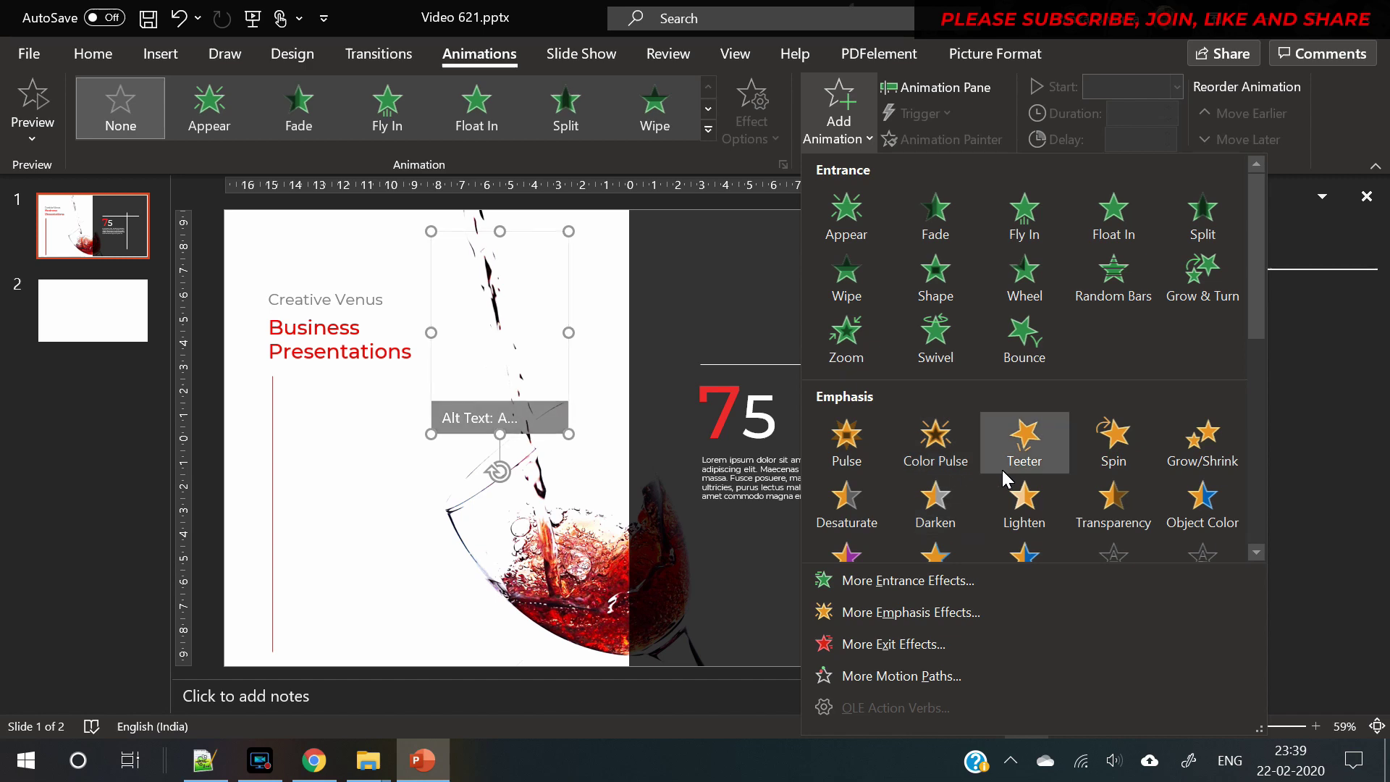
pyautogui.scroll(-2, 1002, 471)
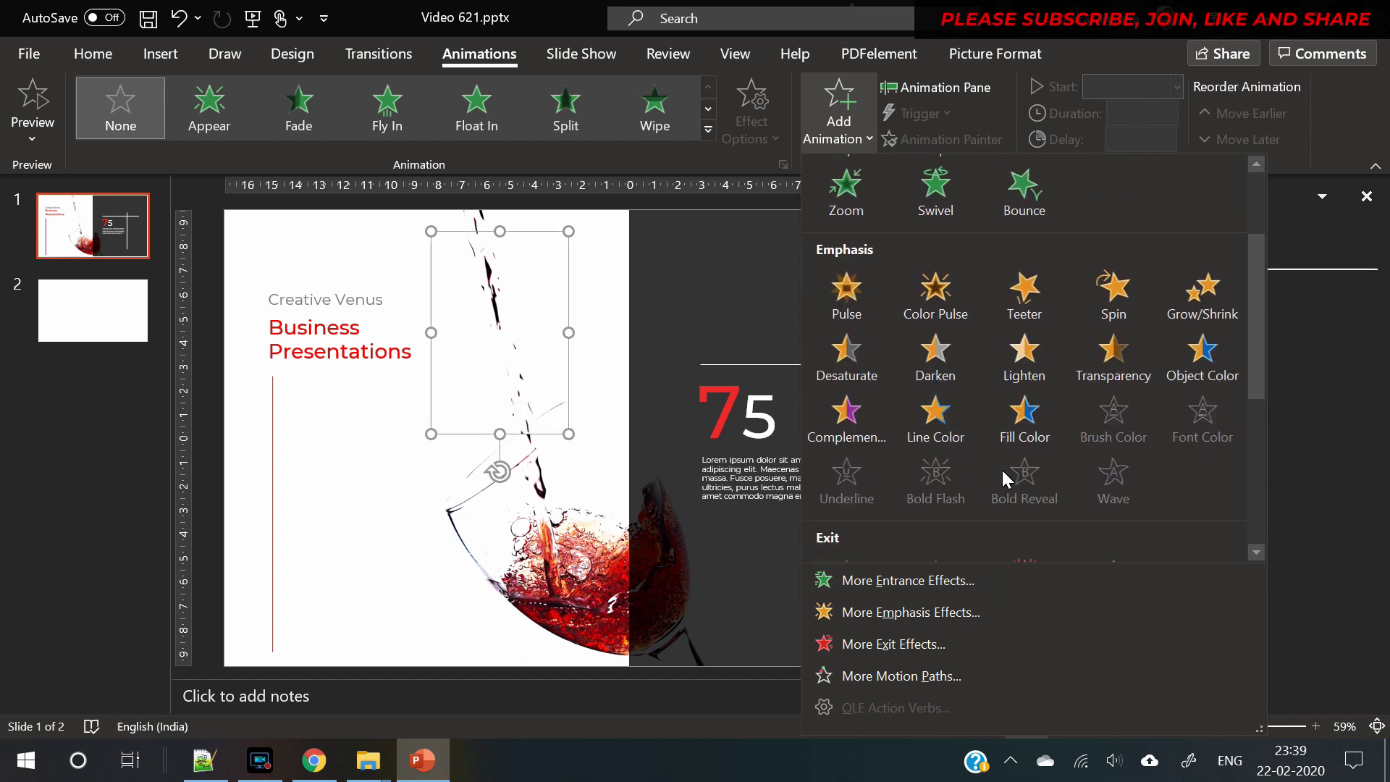
pyautogui.click(905, 611)
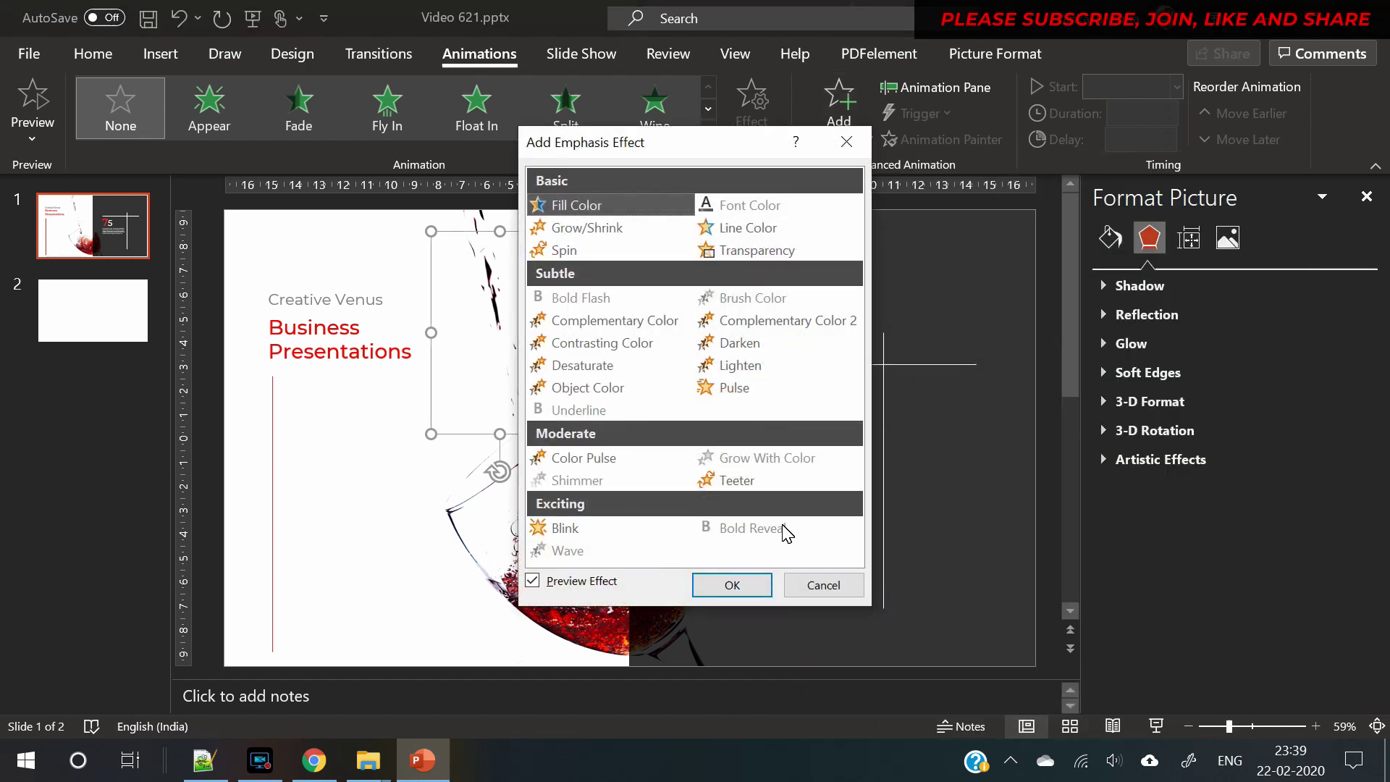
pyautogui.click(621, 530)
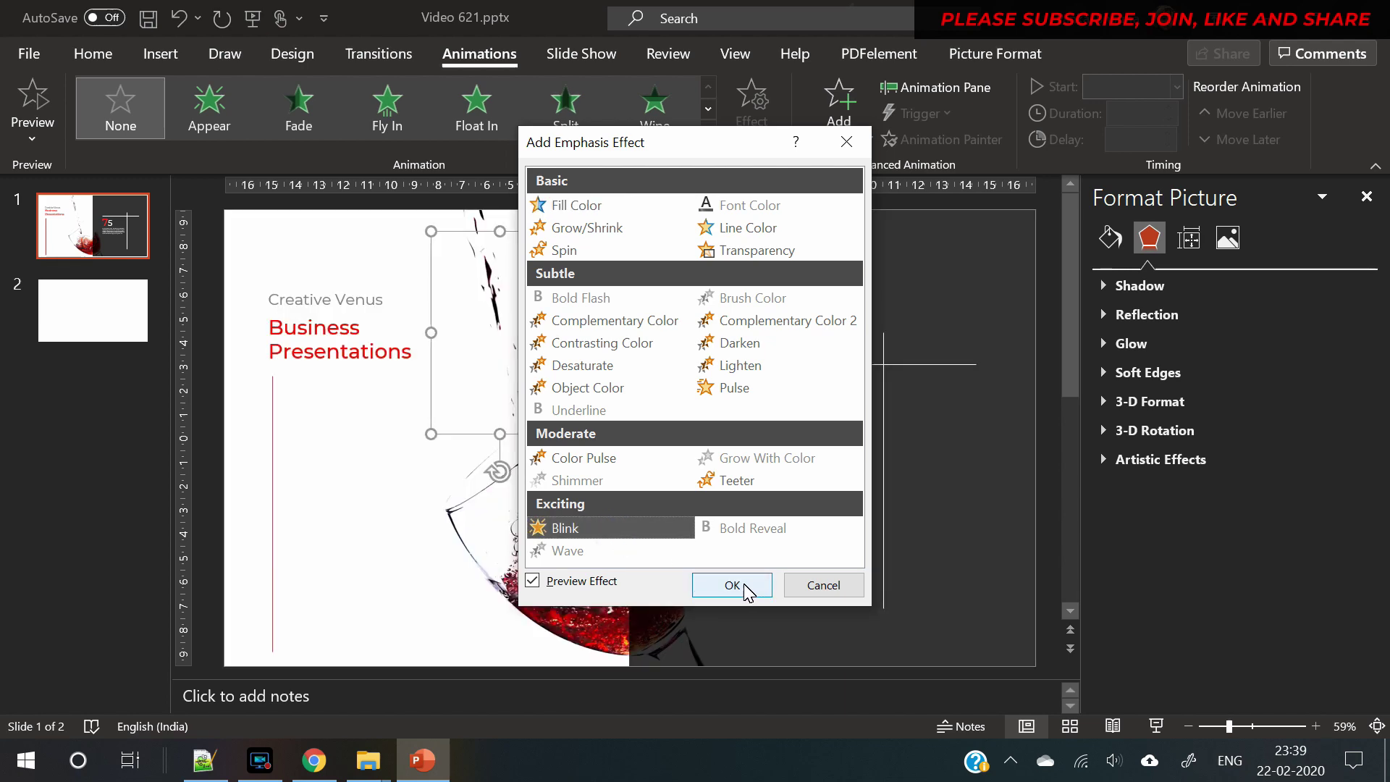
pyautogui.click(732, 585)
pyautogui.click(491, 294)
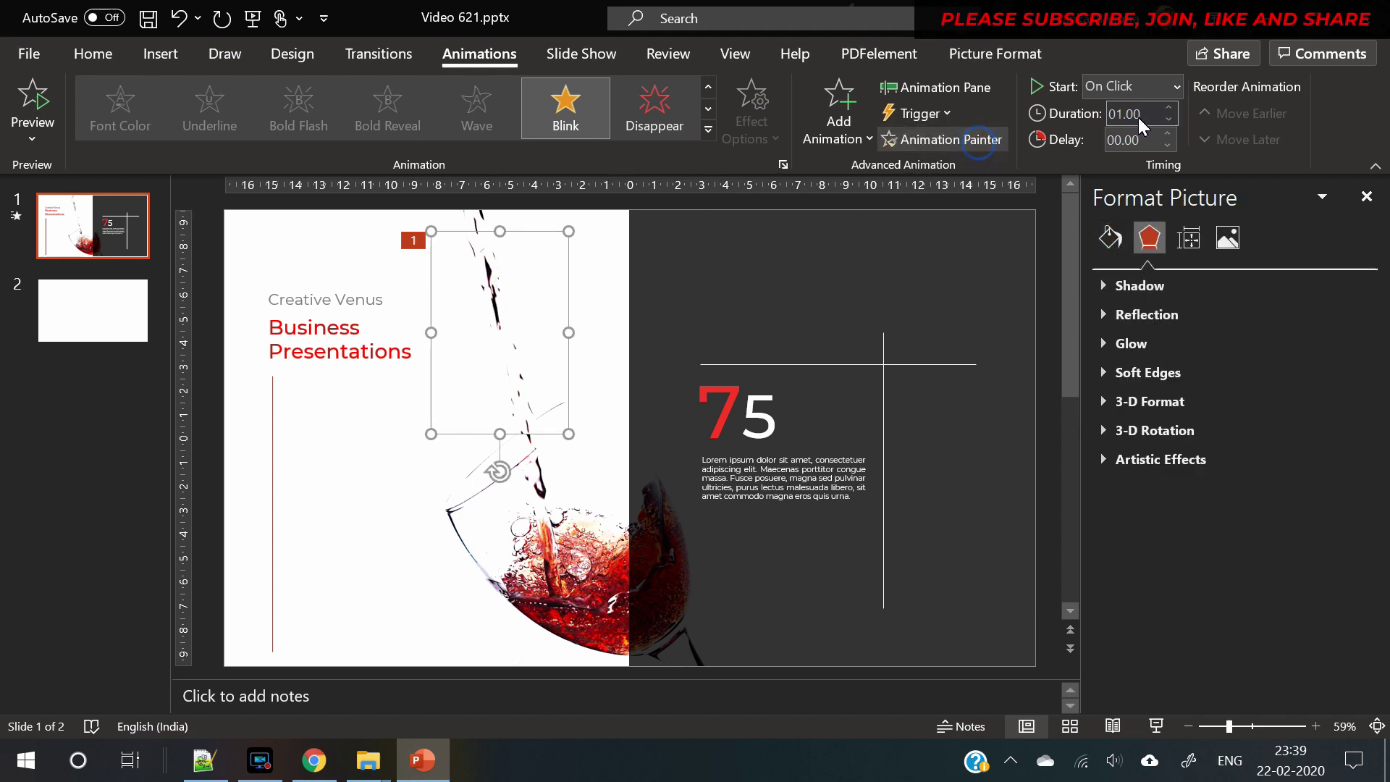
# Step: Make the cut-out's Blink start With Previous and show the Animation Pane
pyautogui.click(1170, 87)
pyautogui.click(1134, 140)
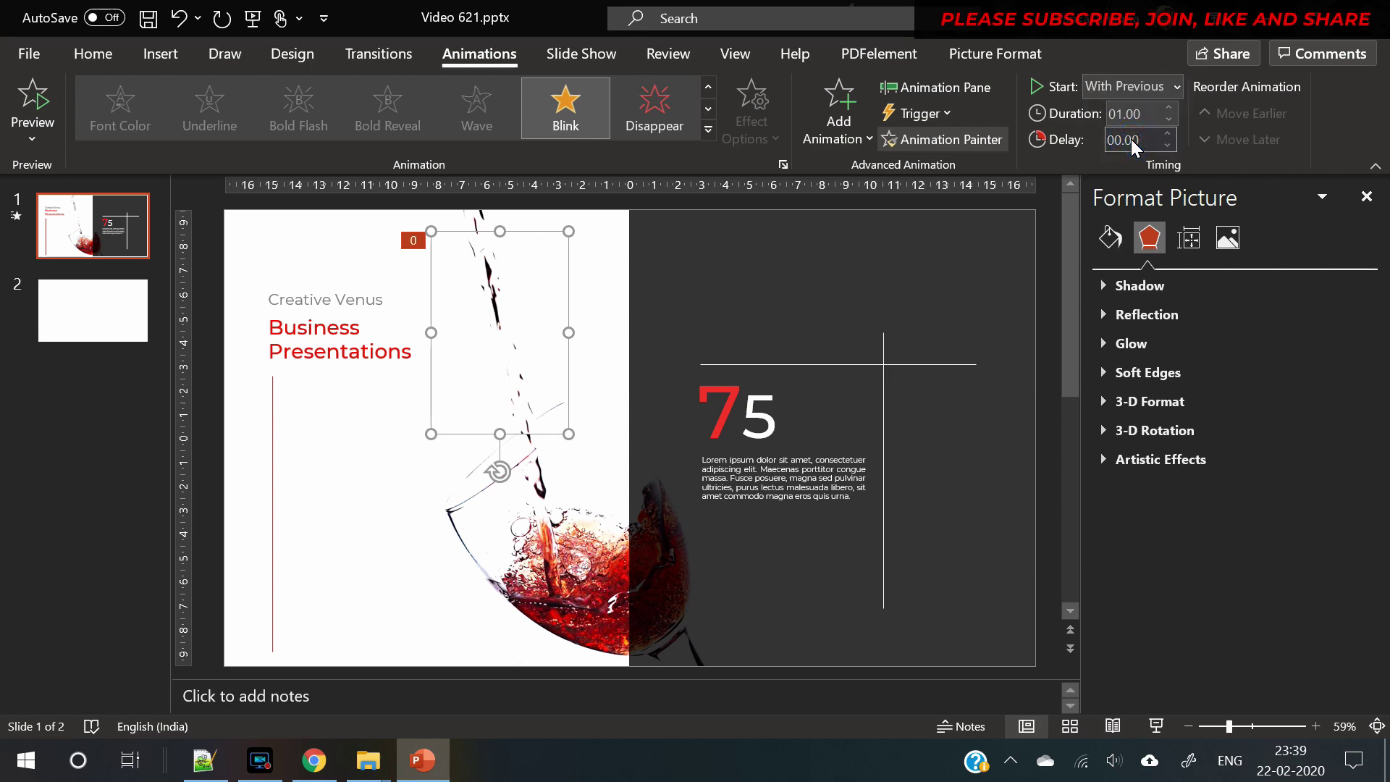
pyautogui.click(934, 87)
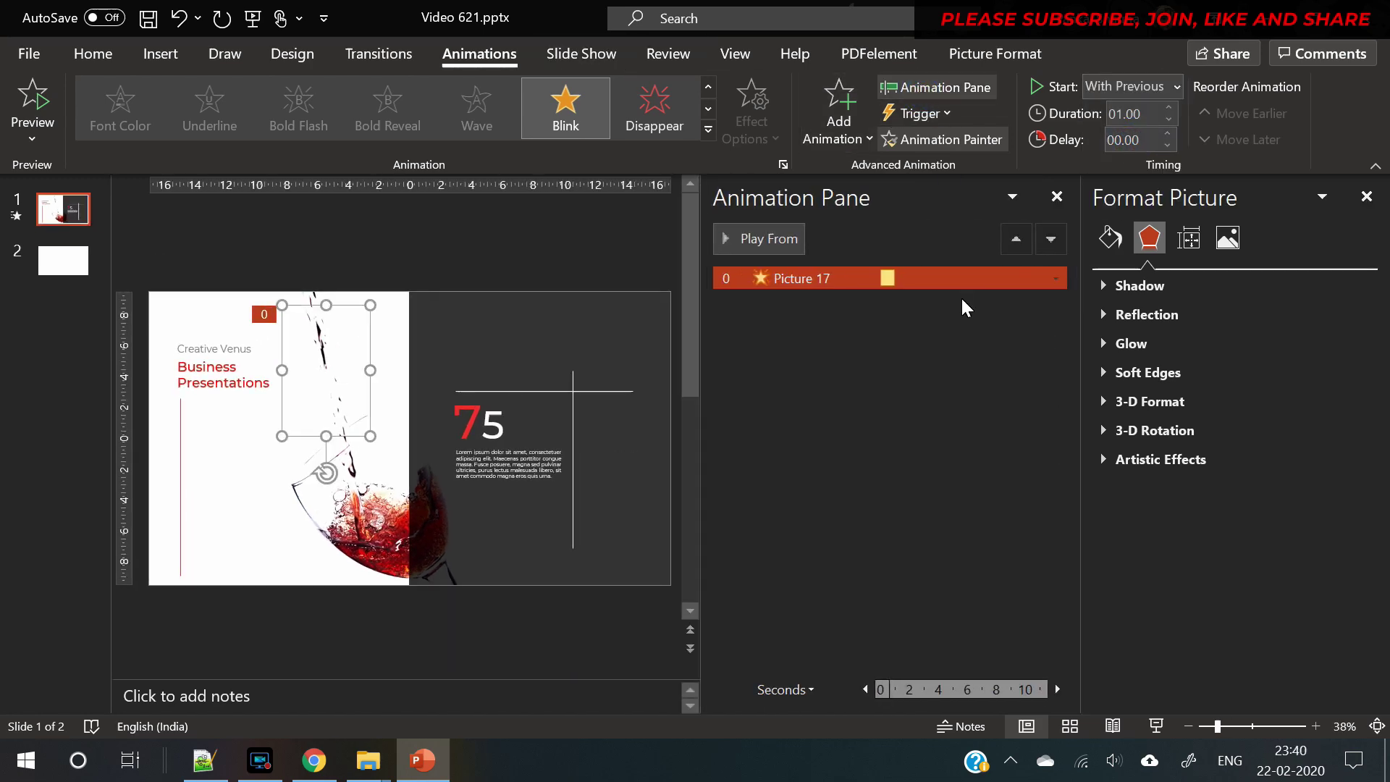
# Step: Give Picture 17's Blink a 0.5-second duration, repeating until the end of the slide
pyautogui.rightClick(936, 278)
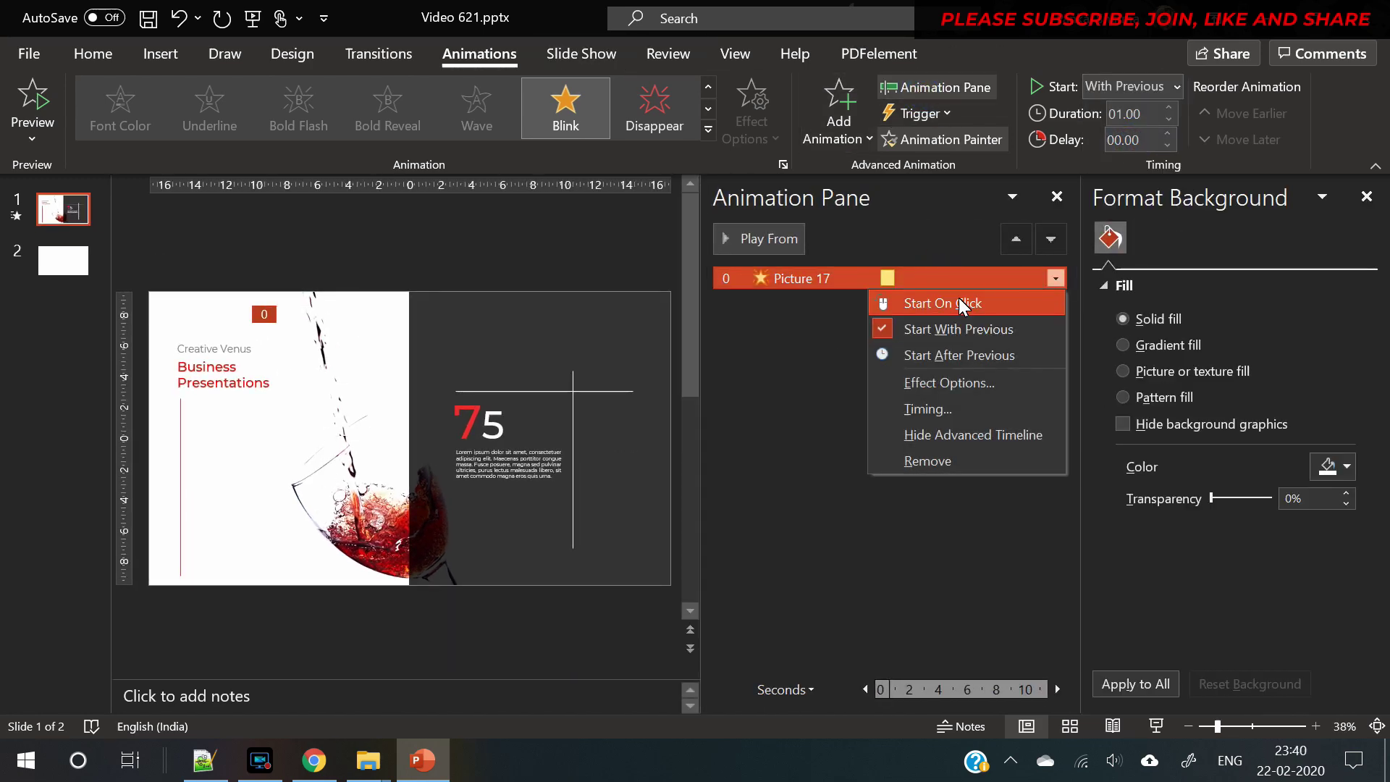
pyautogui.click(955, 384)
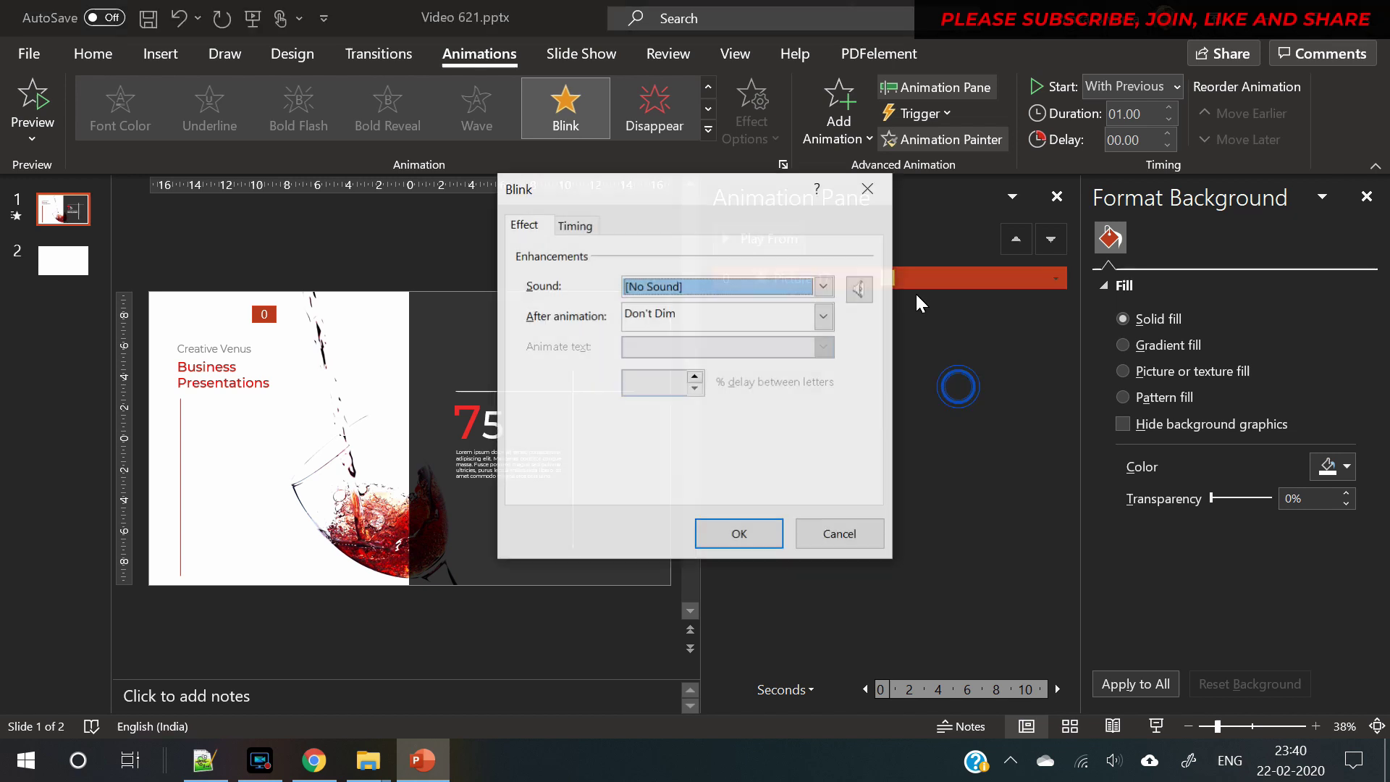
pyautogui.click(575, 226)
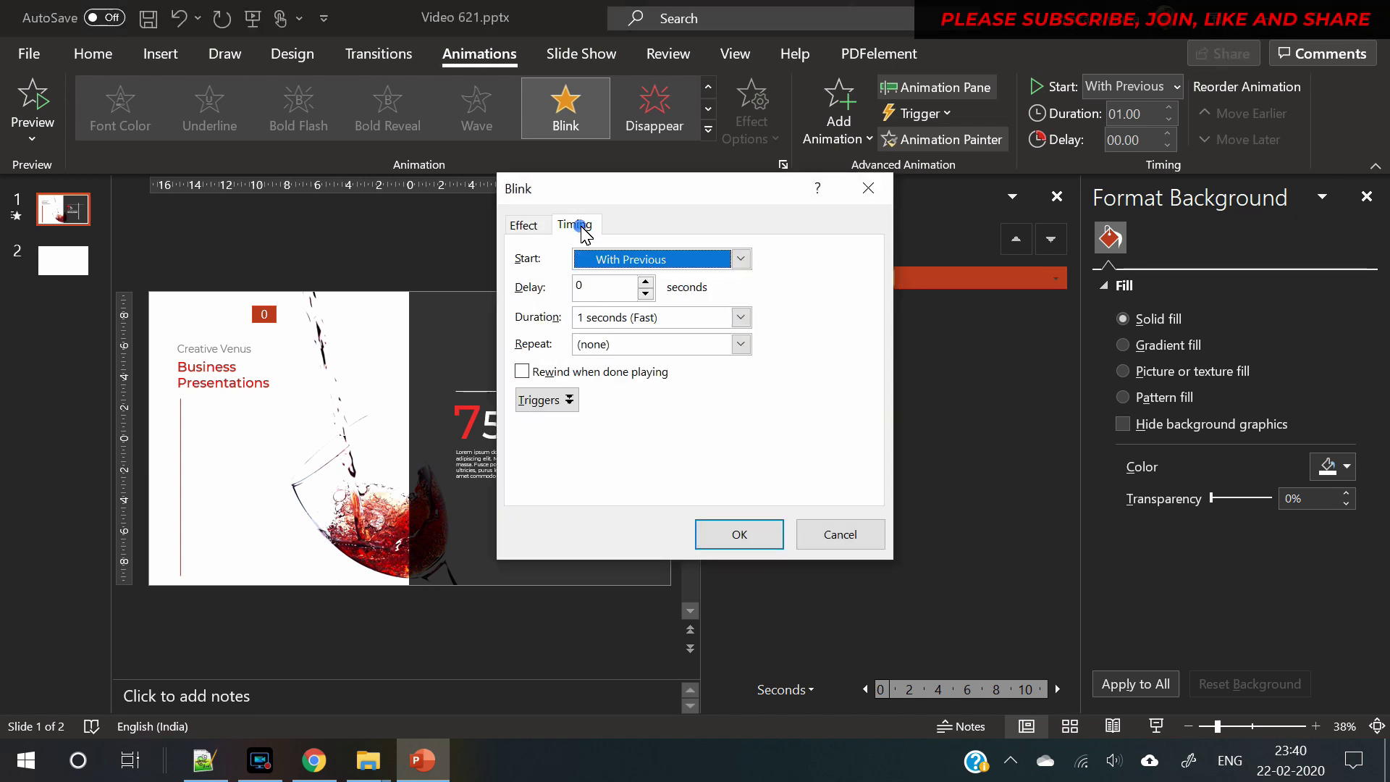
pyautogui.click(740, 317)
pyautogui.click(679, 413)
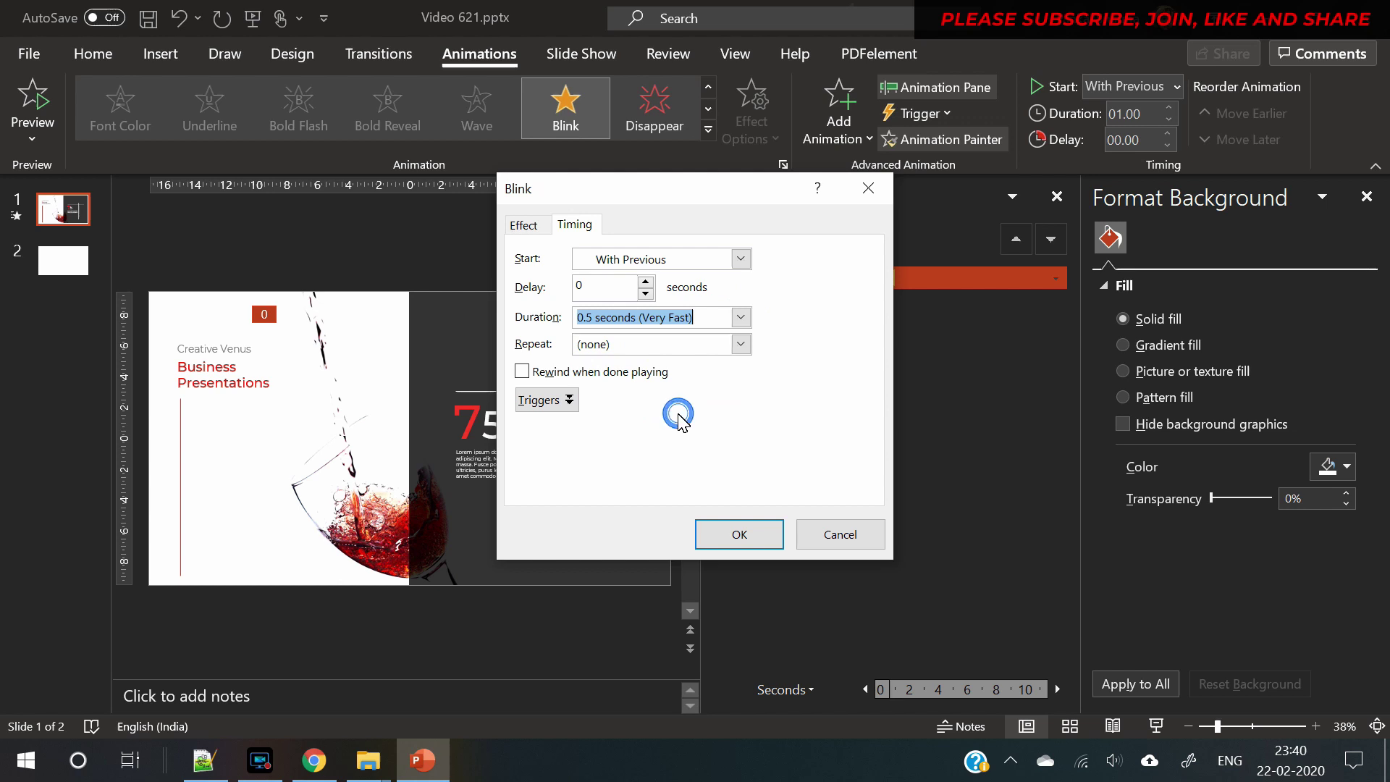
pyautogui.click(741, 344)
pyautogui.click(631, 472)
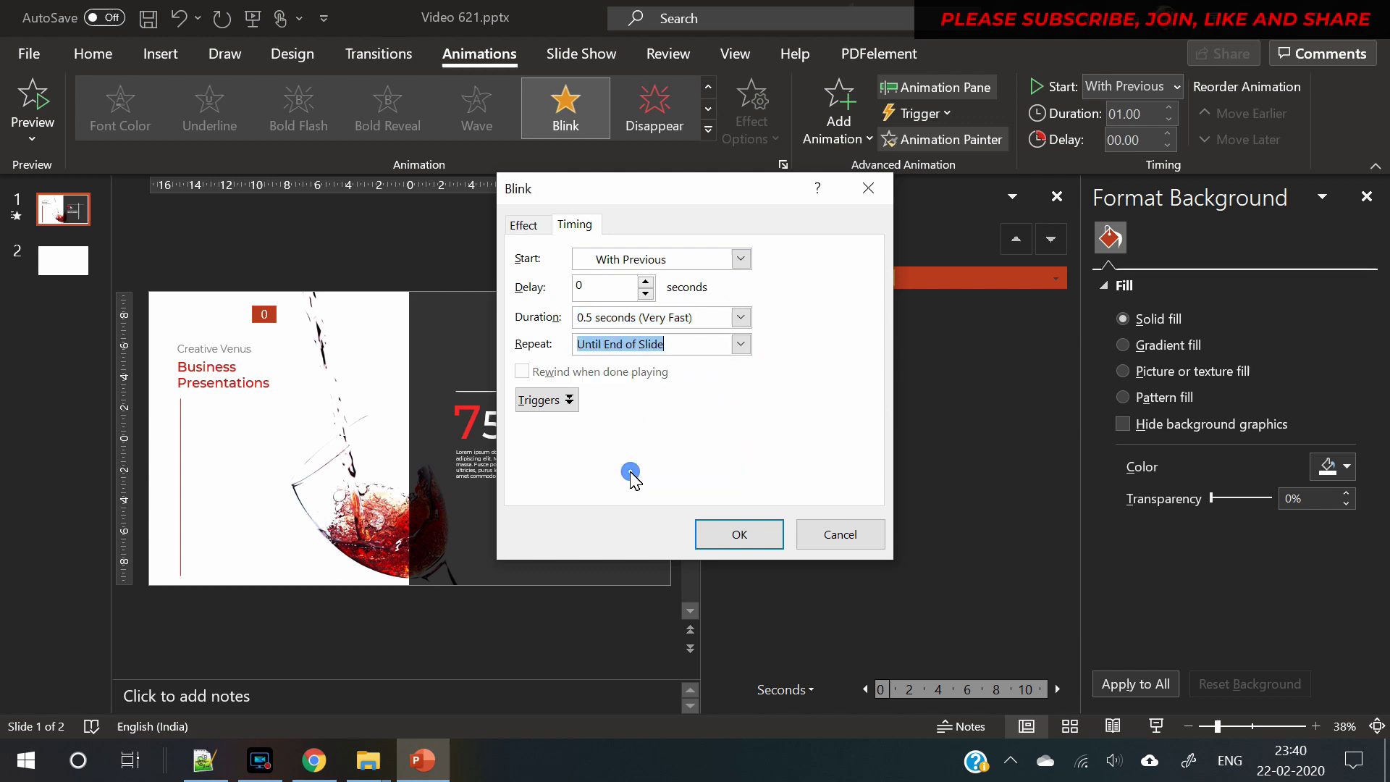
pyautogui.click(740, 534)
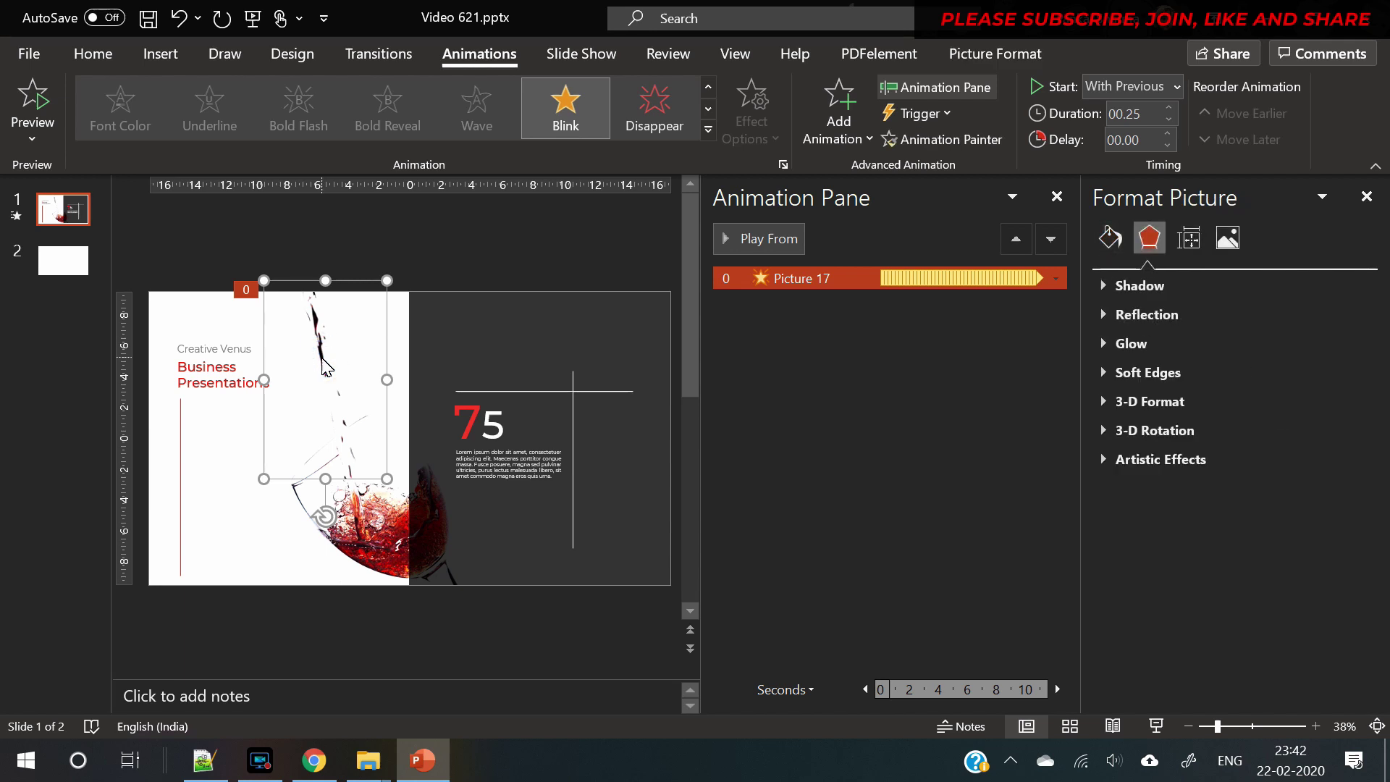
# Step: Duplicate the blinking cut-out, shrink the copy and move it up over the stream
pyautogui.hotkey('ctrl', 'd')
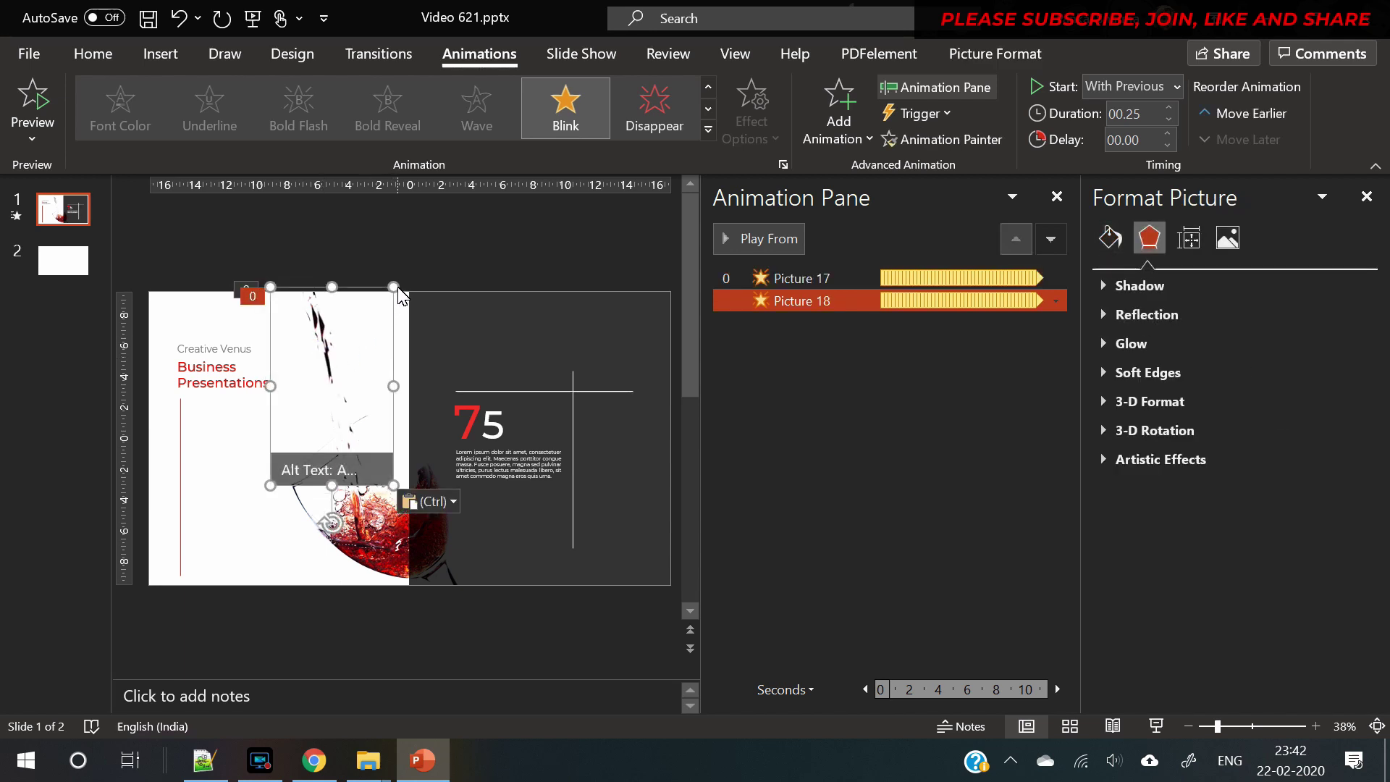
pyautogui.moveTo(394, 286); pyautogui.dragTo(371, 322)
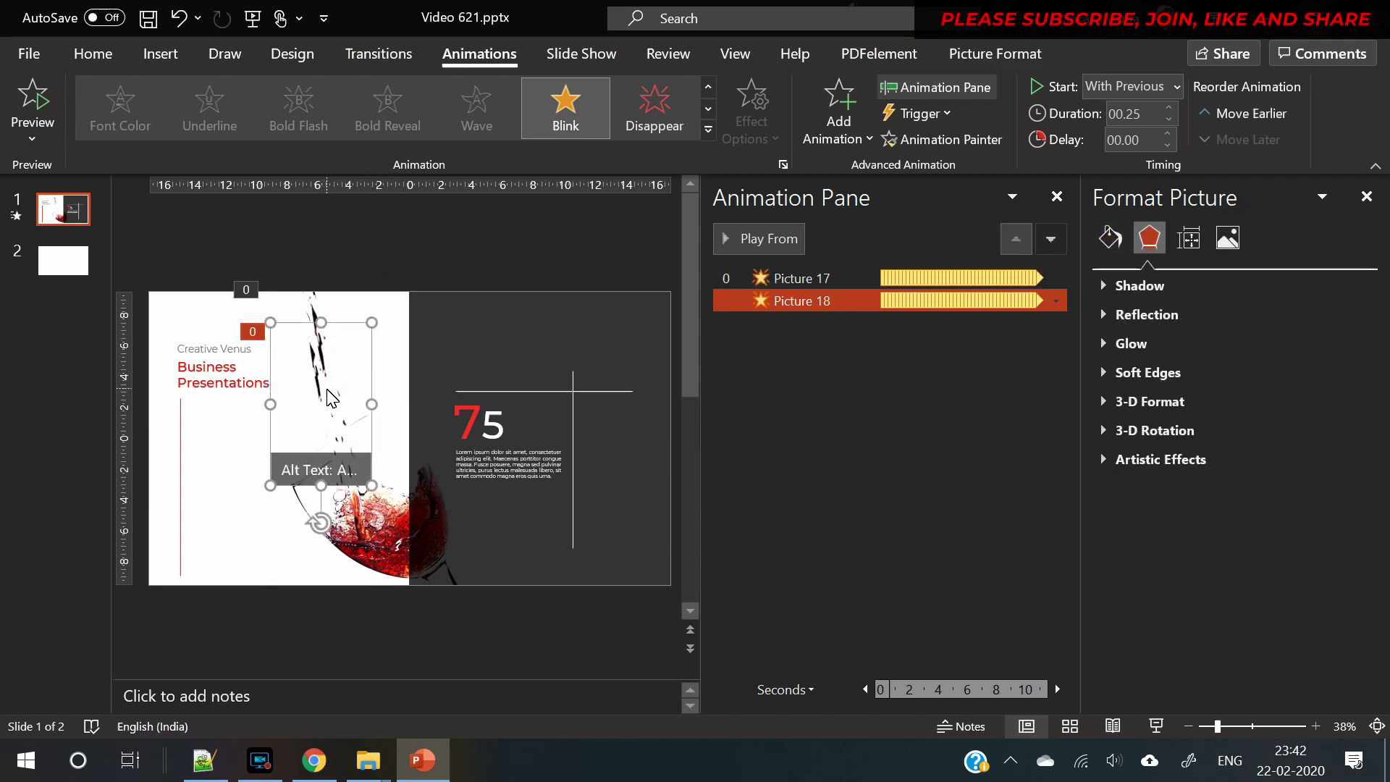
pyautogui.moveTo(320, 400)
pyautogui.mouseDown()
pyautogui.moveTo(312, 384)
pyautogui.moveTo(329, 376)
pyautogui.mouseUp()
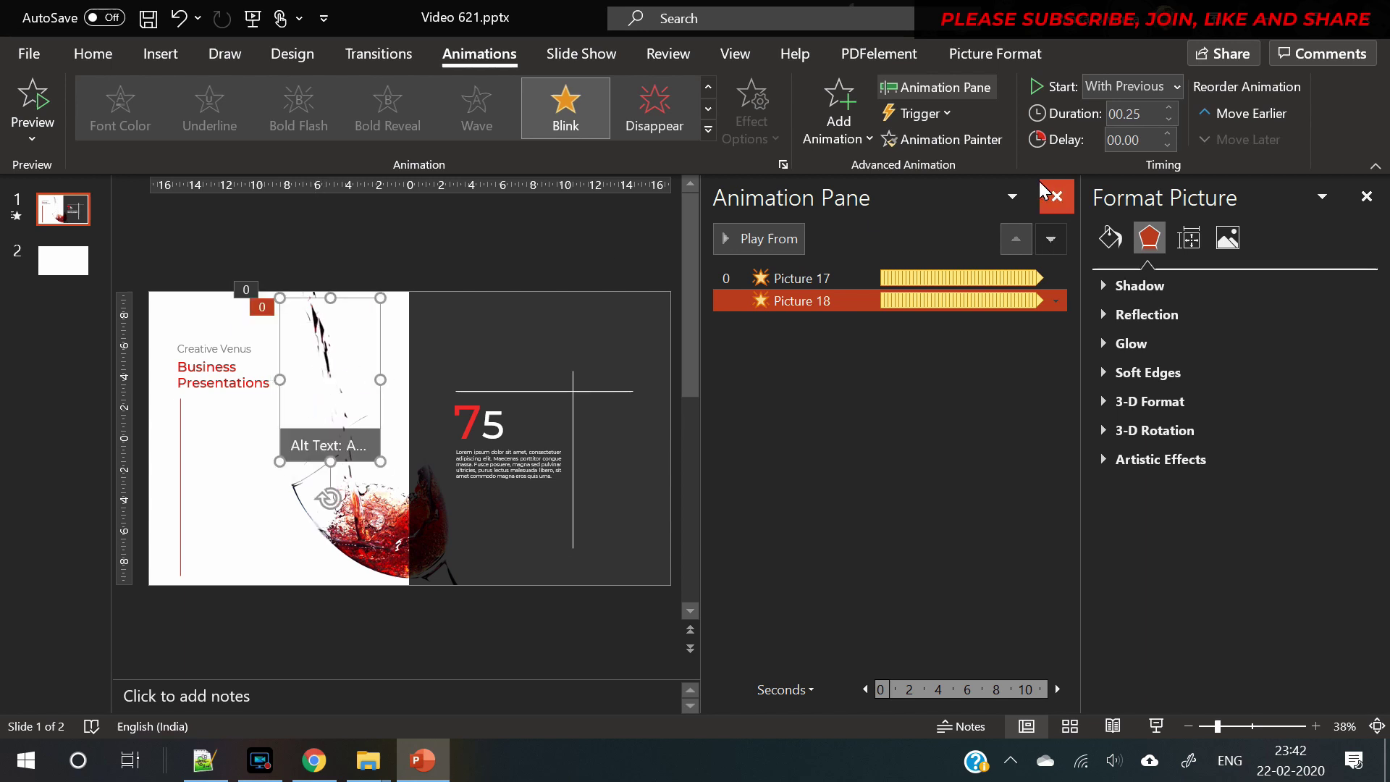
# Step: Flip the copied cut-out both vertically and horizontally
pyautogui.click(1000, 51)
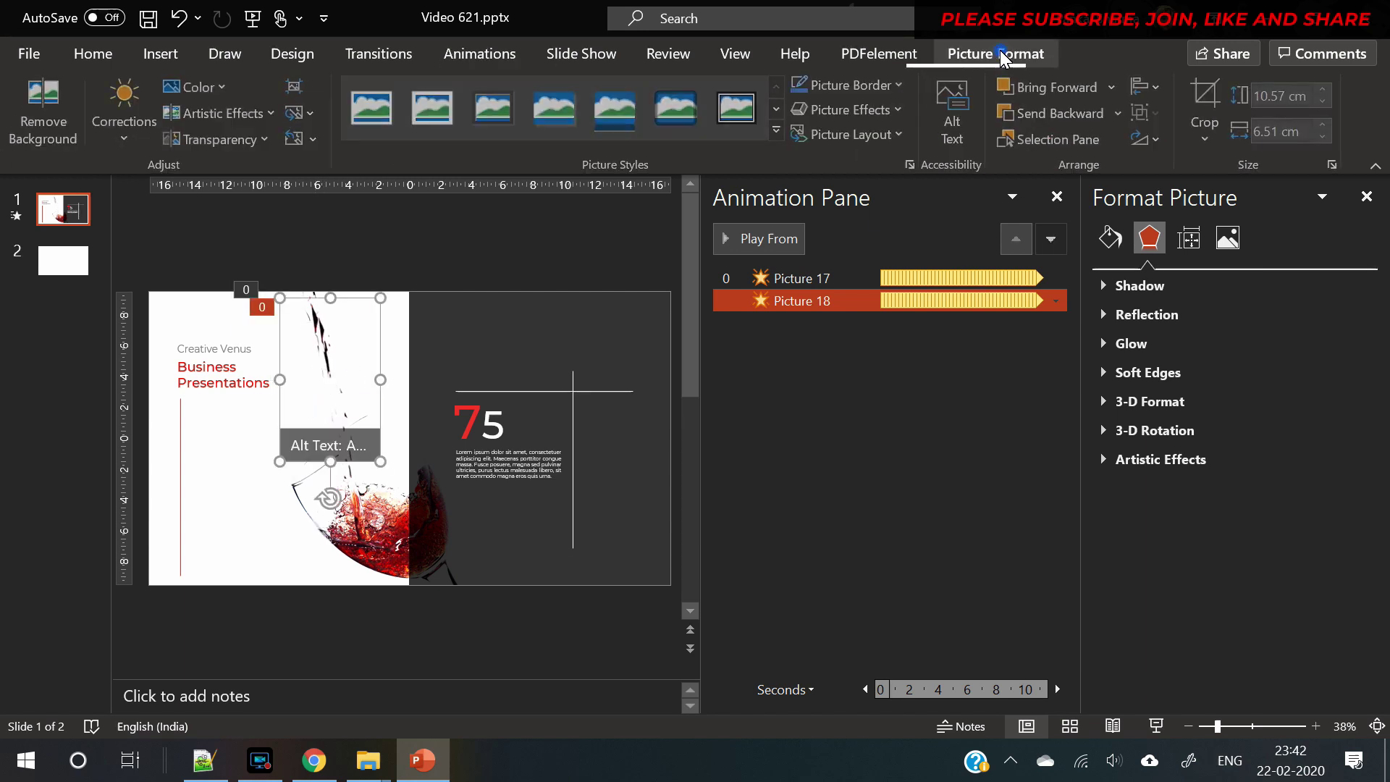
pyautogui.click(1206, 130)
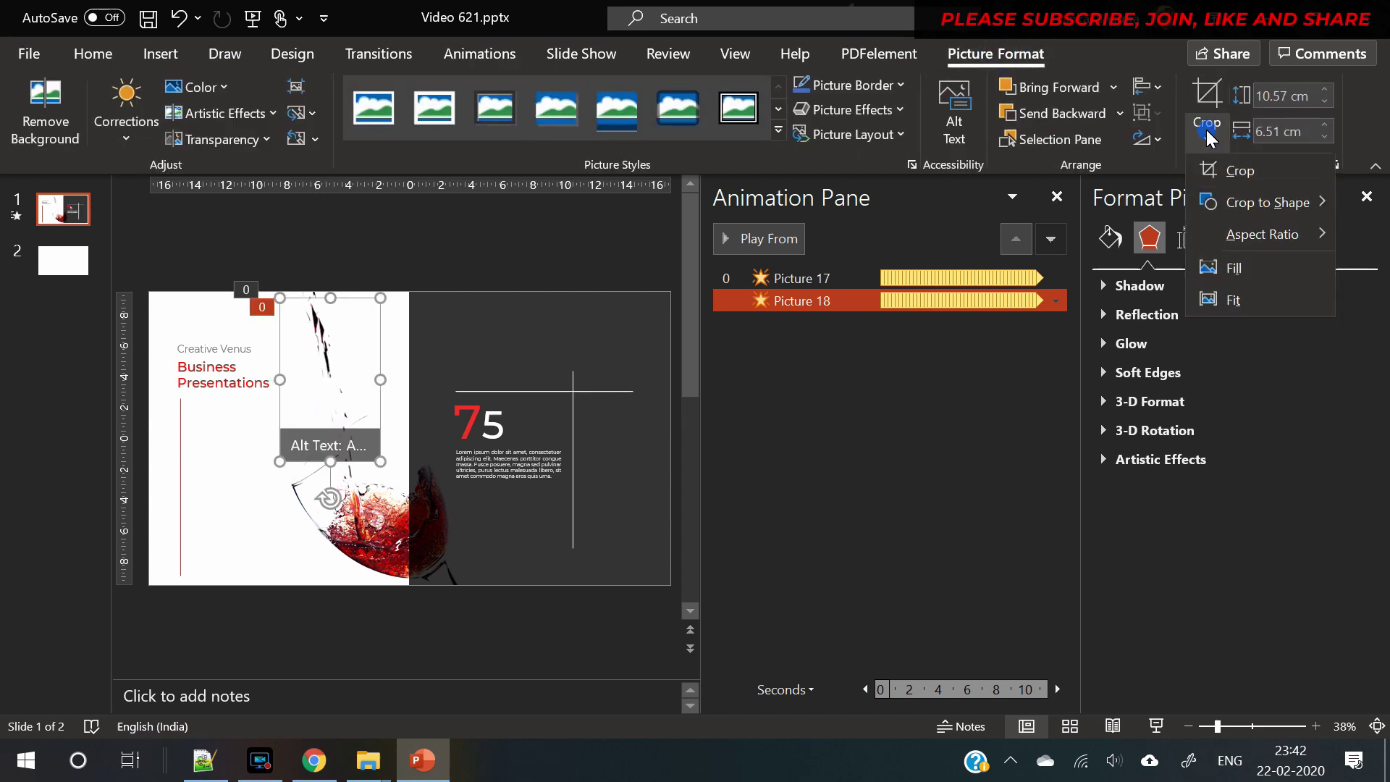
pyautogui.click(1137, 140)
pyautogui.click(1197, 236)
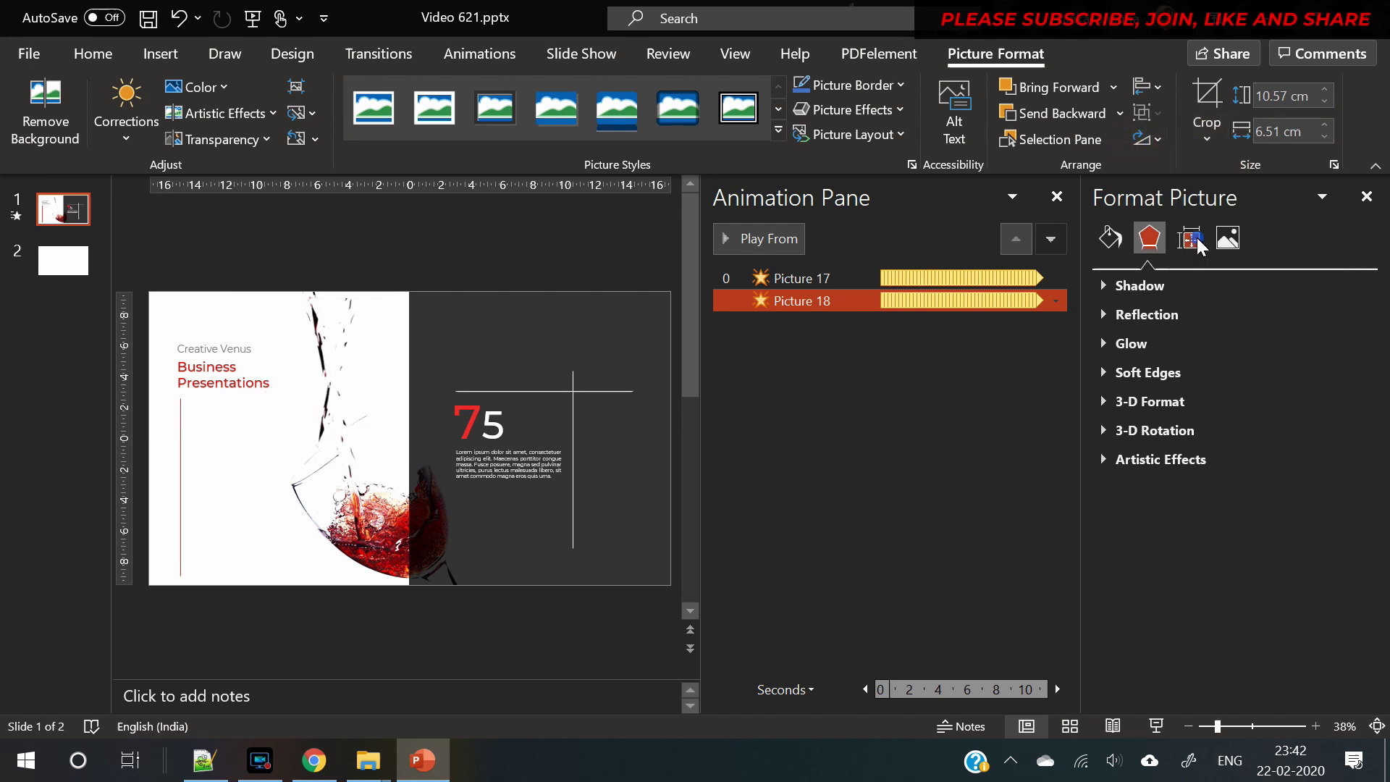
pyautogui.click(1154, 140)
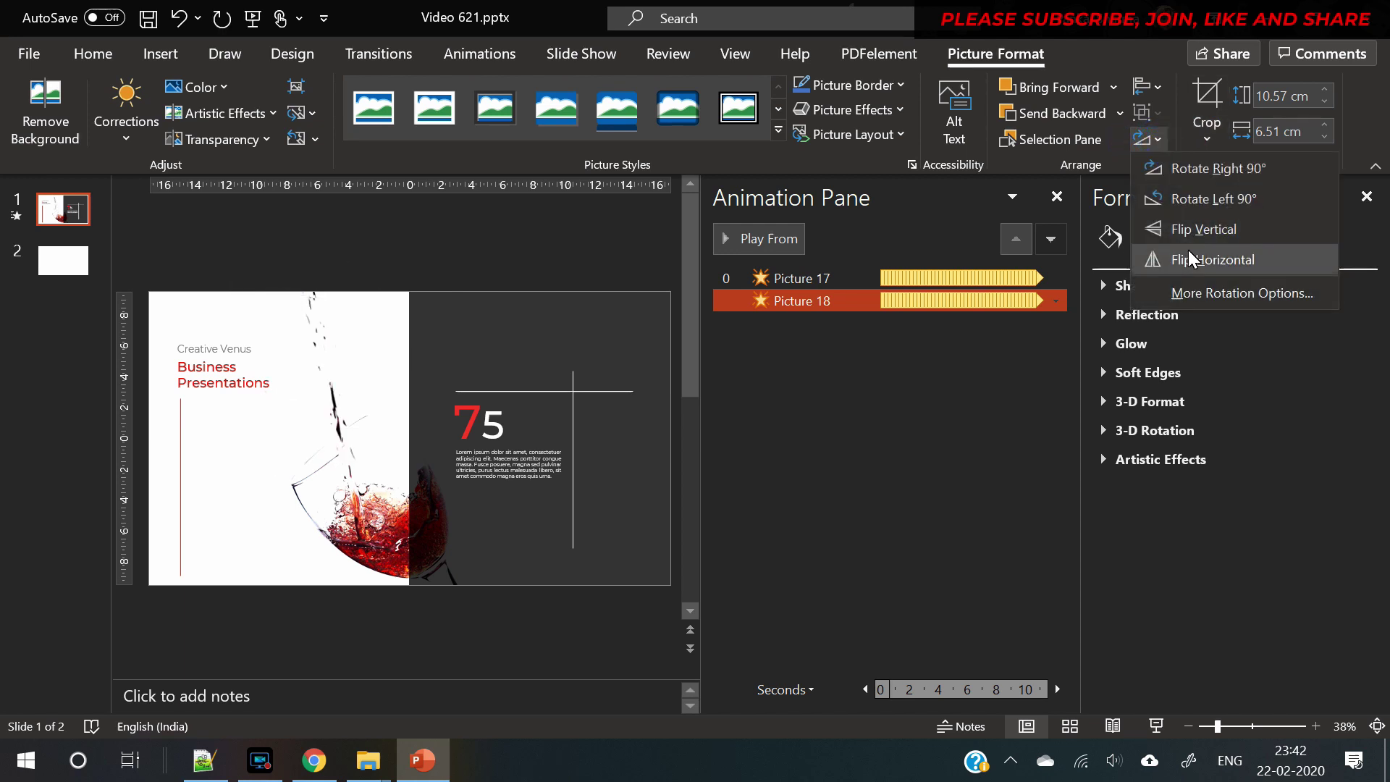
pyautogui.click(1188, 250)
# Step: Resize the flipped copy to about 8.76 × 5.39 cm and position it over the upper pour
pyautogui.moveTo(340, 412); pyautogui.dragTo(343, 430)
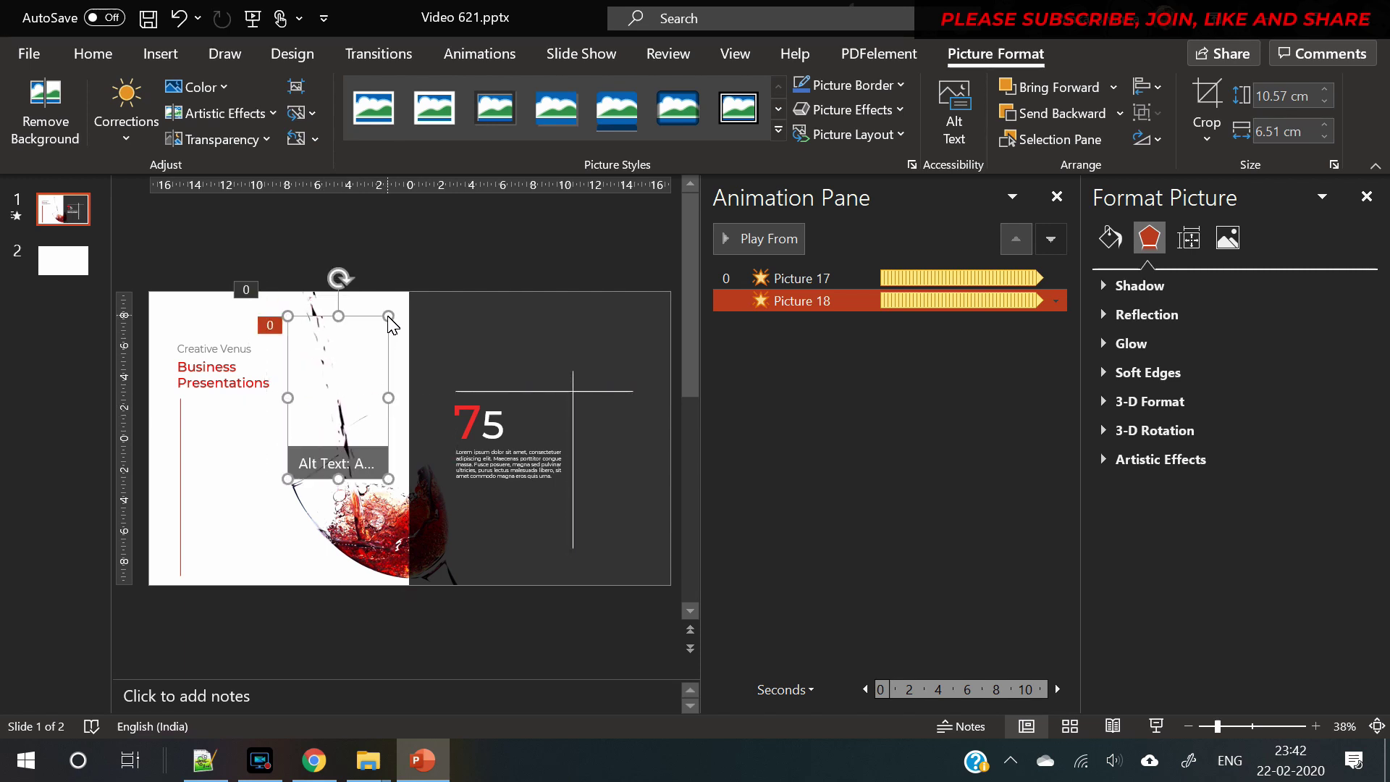
pyautogui.moveTo(388, 316); pyautogui.dragTo(372, 344)
pyautogui.moveTo(328, 421)
pyautogui.mouseDown()
pyautogui.moveTo(336, 405)
pyautogui.moveTo(342, 434)
pyautogui.mouseUp()
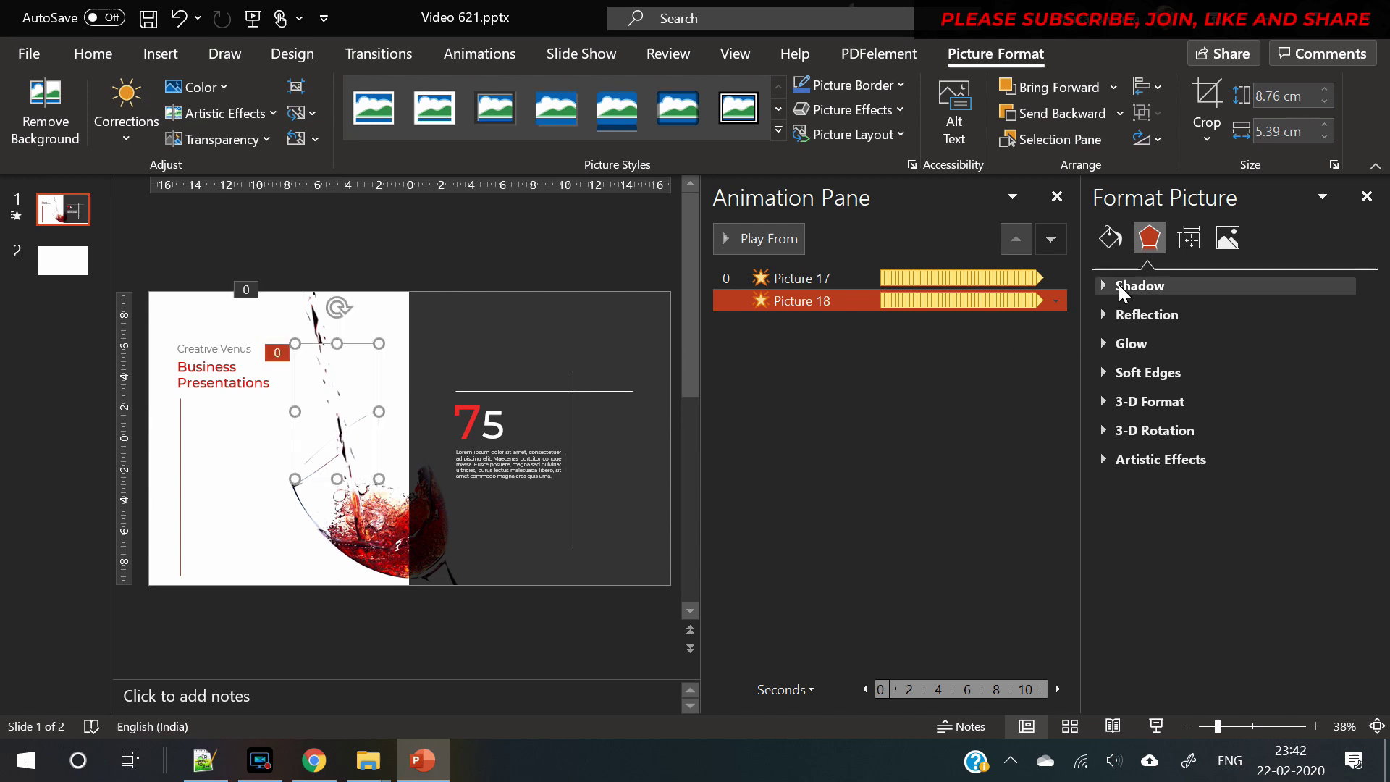
# Step: Select only Picture 18's Blink and view its timing: With Previous, 00.25 duration, 00.00 delay
pyautogui.click(1110, 237)
pyautogui.keyDown('ctrl'); pyautogui.click(897, 277); pyautogui.keyUp('ctrl')
pyautogui.click(845, 301)
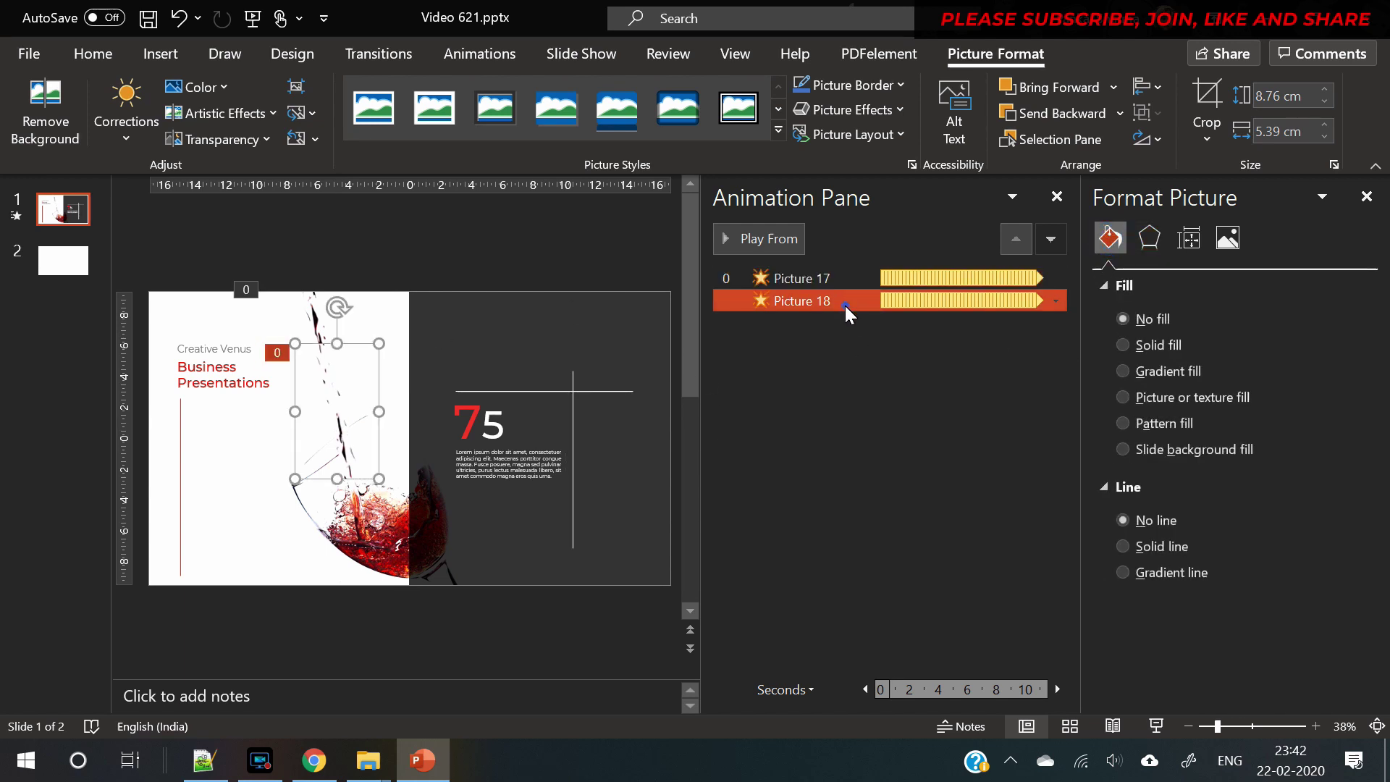
pyautogui.click(507, 53)
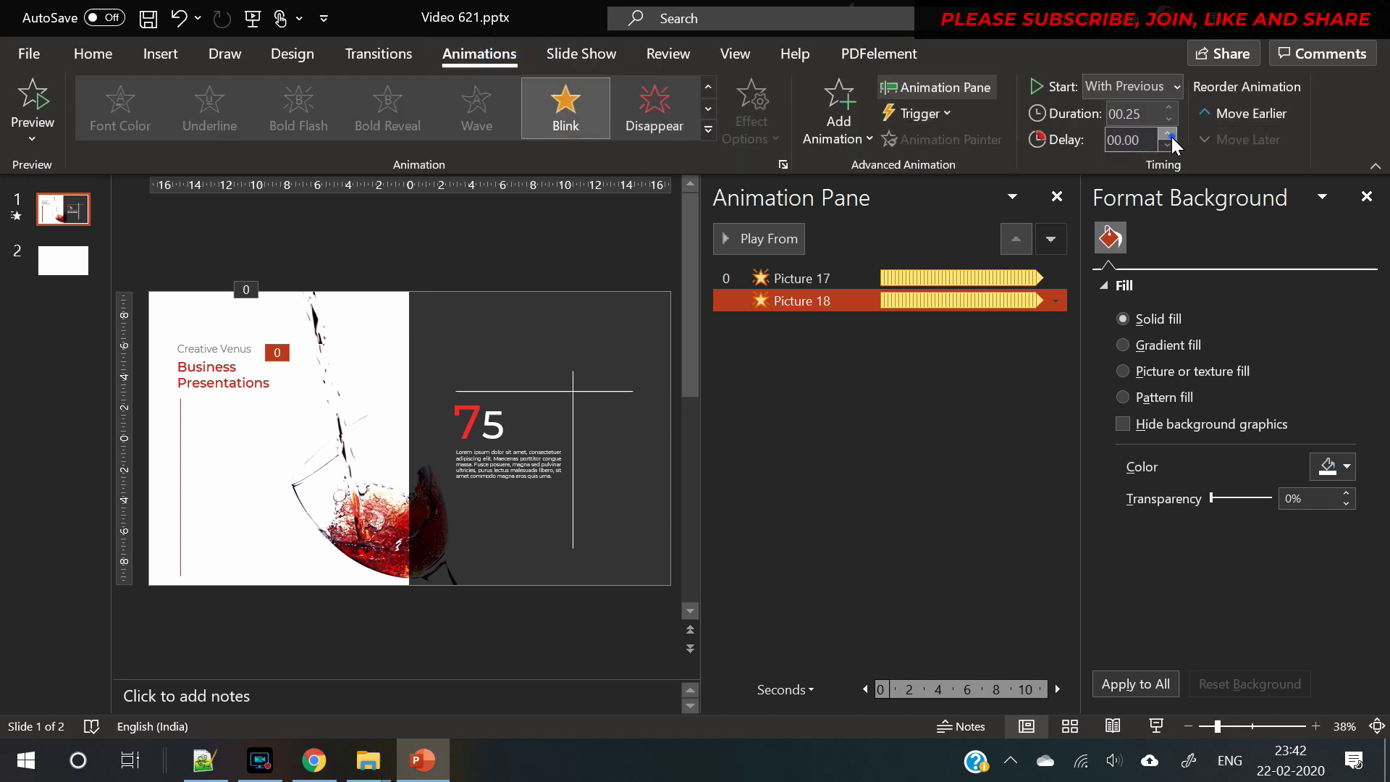